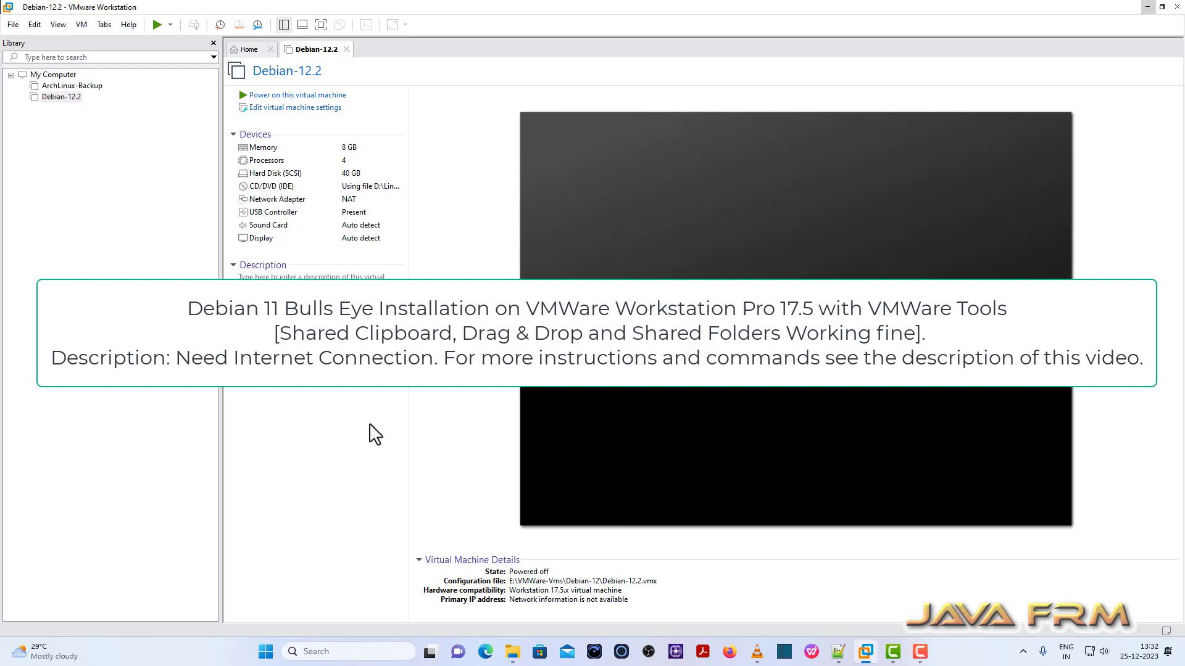
Close the Debian-12.2 virtual machine's tab and check the installed VMware Workstation version.
{"action": "left_click", "coordinate": [346, 49]}
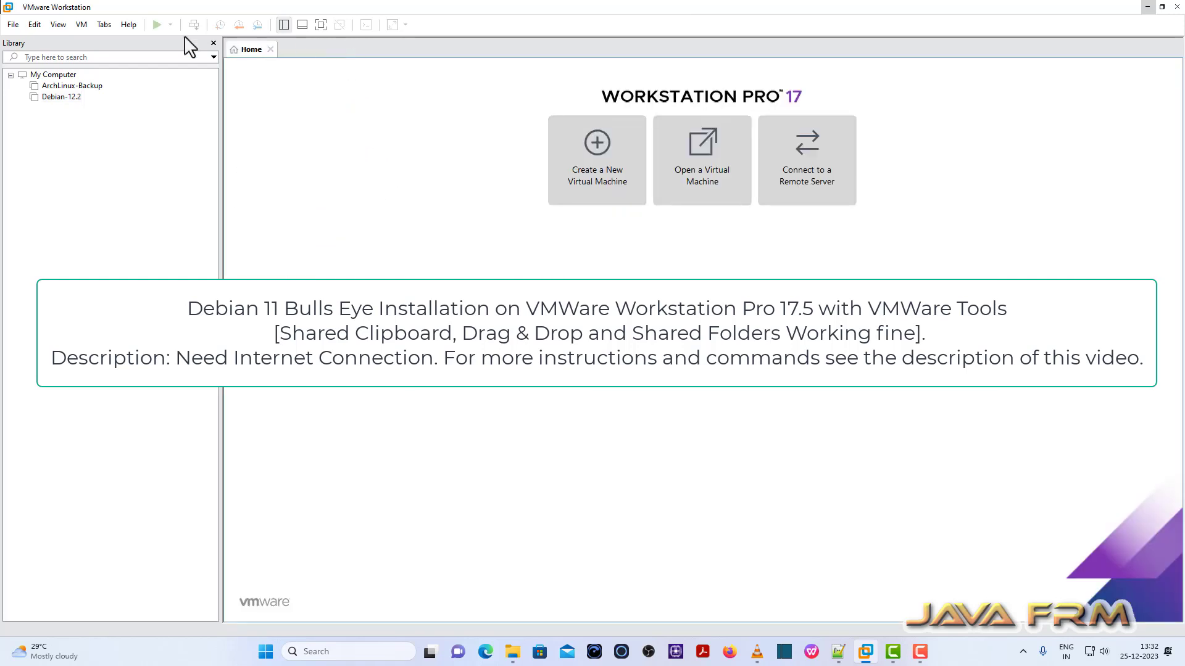
{"action": "left_click", "coordinate": [128, 24]}
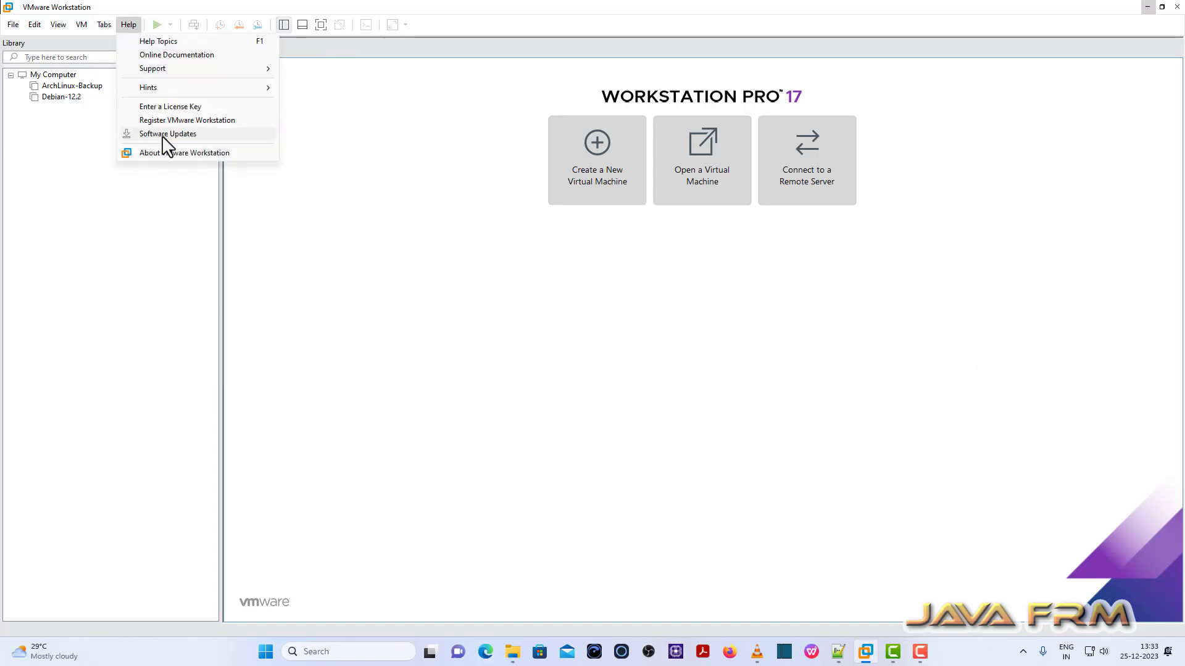
{"action": "left_click", "coordinate": [170, 152]}
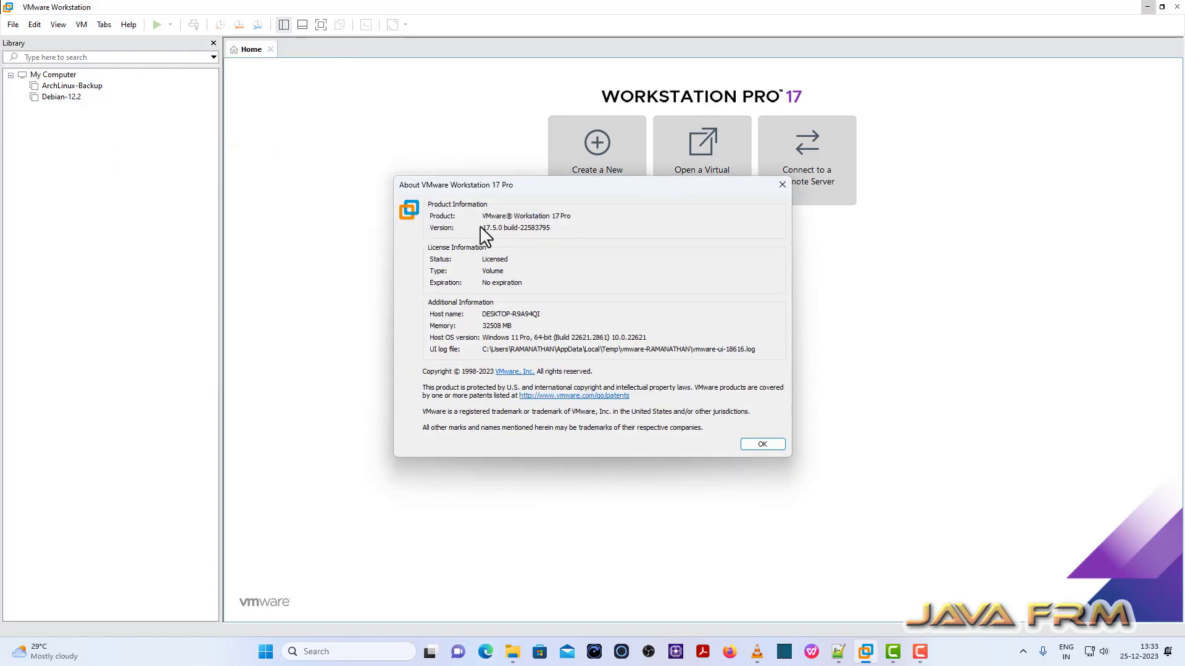
{"action": "left_click_drag", "start_coordinate": [493, 228], "coordinate": [470, 225]}
{"action": "left_click", "coordinate": [781, 185]}
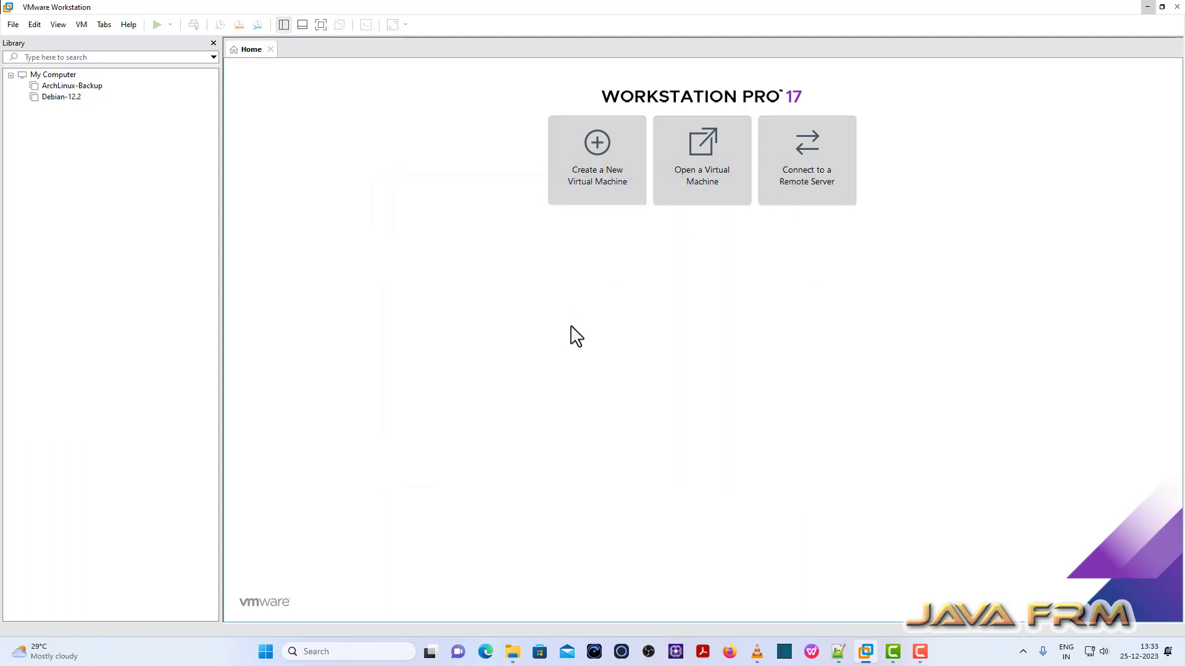
Start creating a new virtual machine with debian-11.8.0-amd64-DVD-1.iso from the Linux-ISO-2022 folder as its installer image.
{"action": "left_click", "coordinate": [13, 25]}
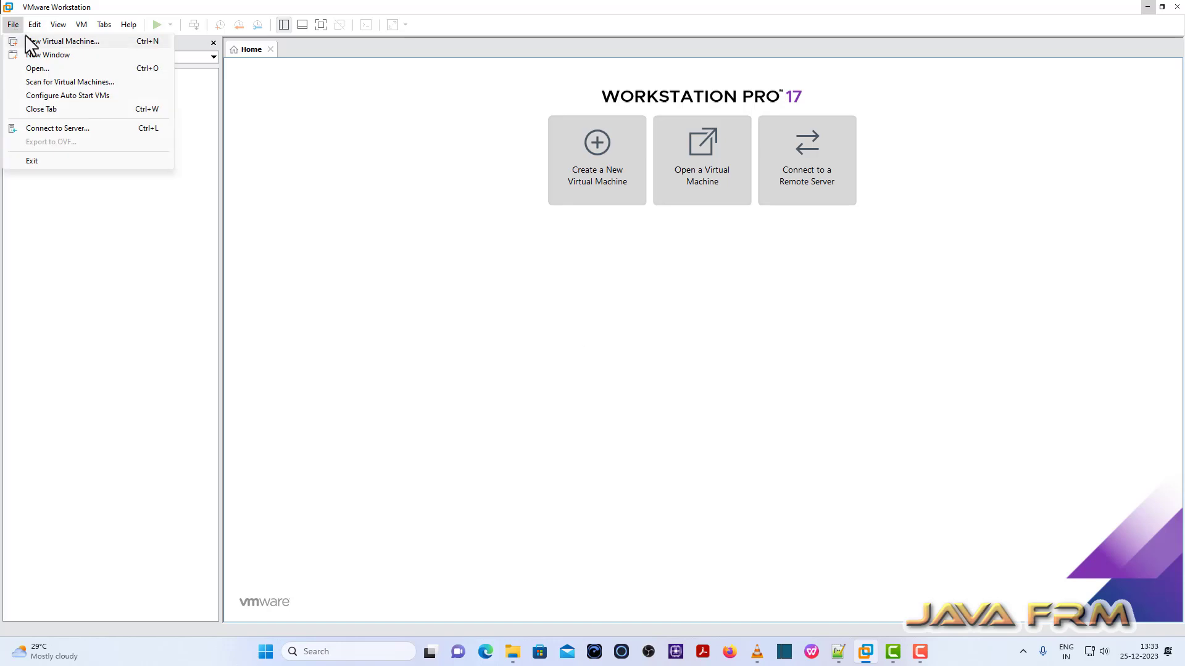
{"action": "left_click", "coordinate": [31, 41]}
{"action": "left_click", "coordinate": [656, 438]}
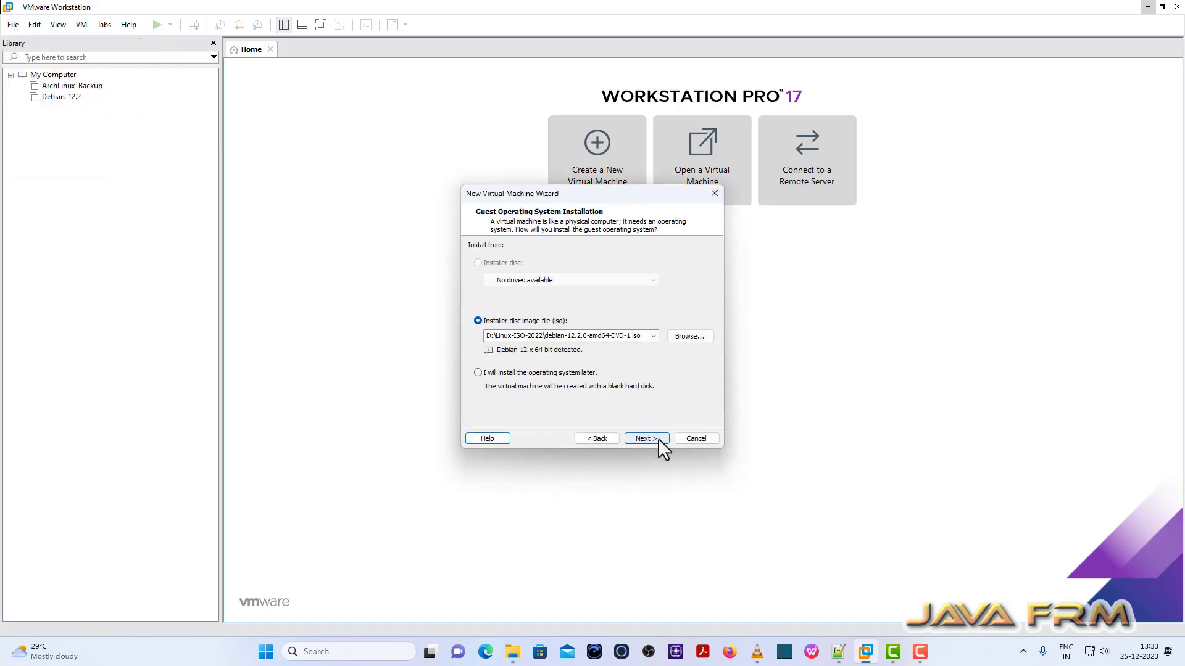
{"action": "left_click", "coordinate": [692, 339]}
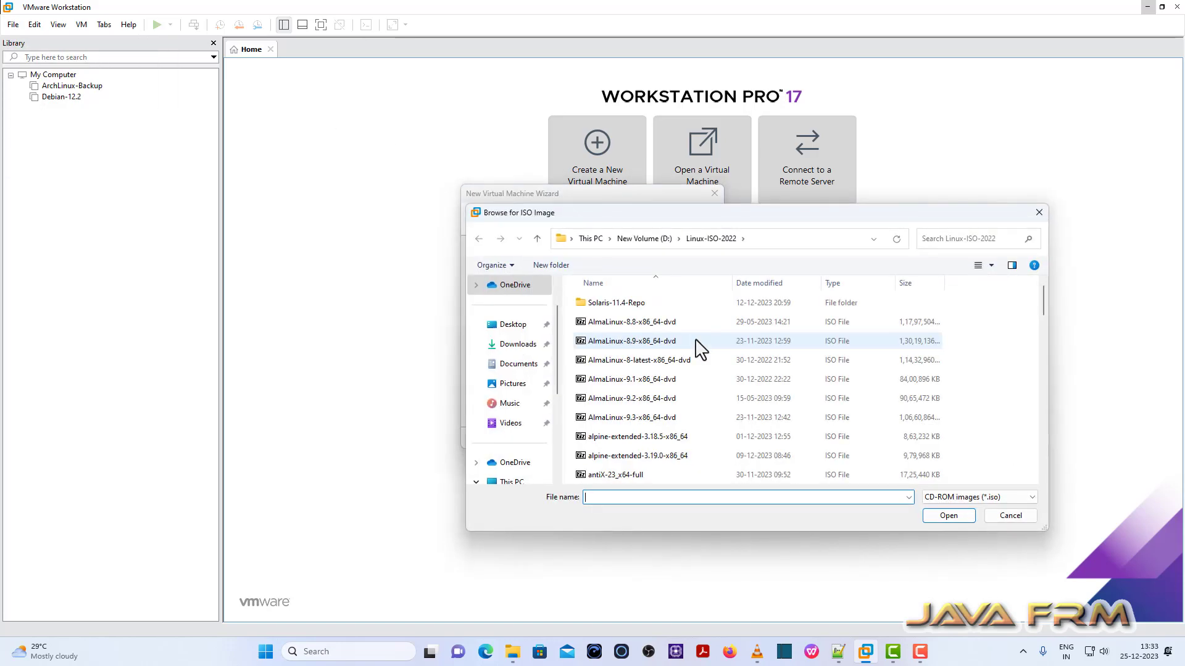
{"action": "scroll", "coordinate": [697, 345], "scroll_direction": "down", "scroll_amount": 2}
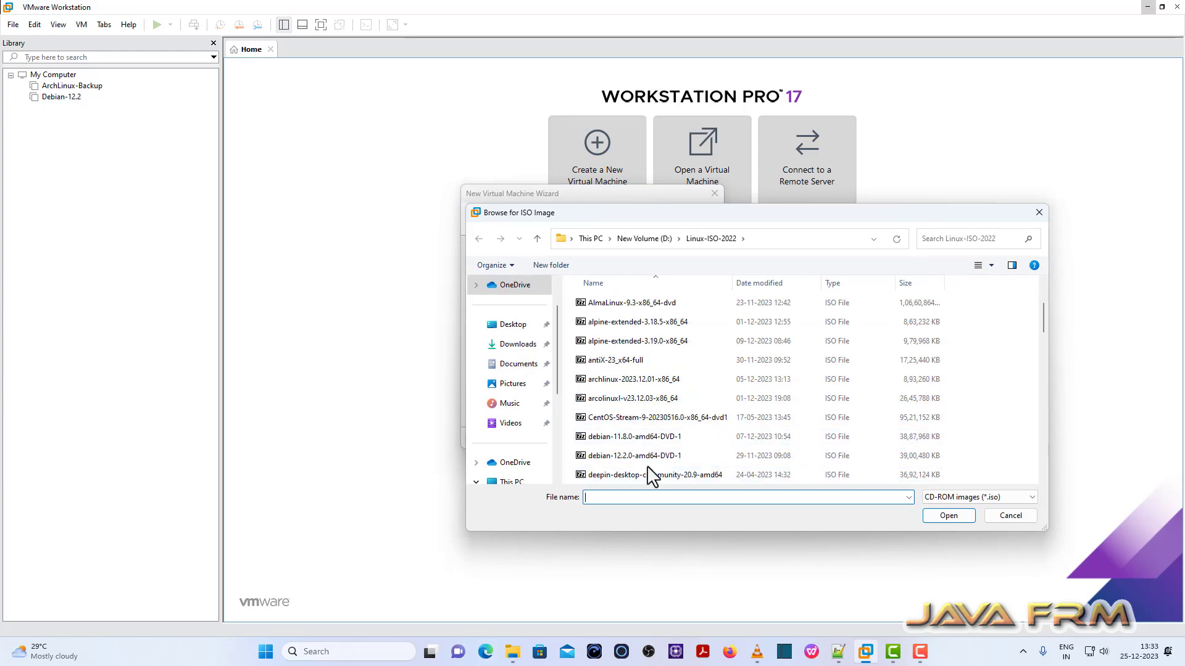
{"action": "left_click", "coordinate": [651, 437]}
{"action": "left_click", "coordinate": [944, 514]}
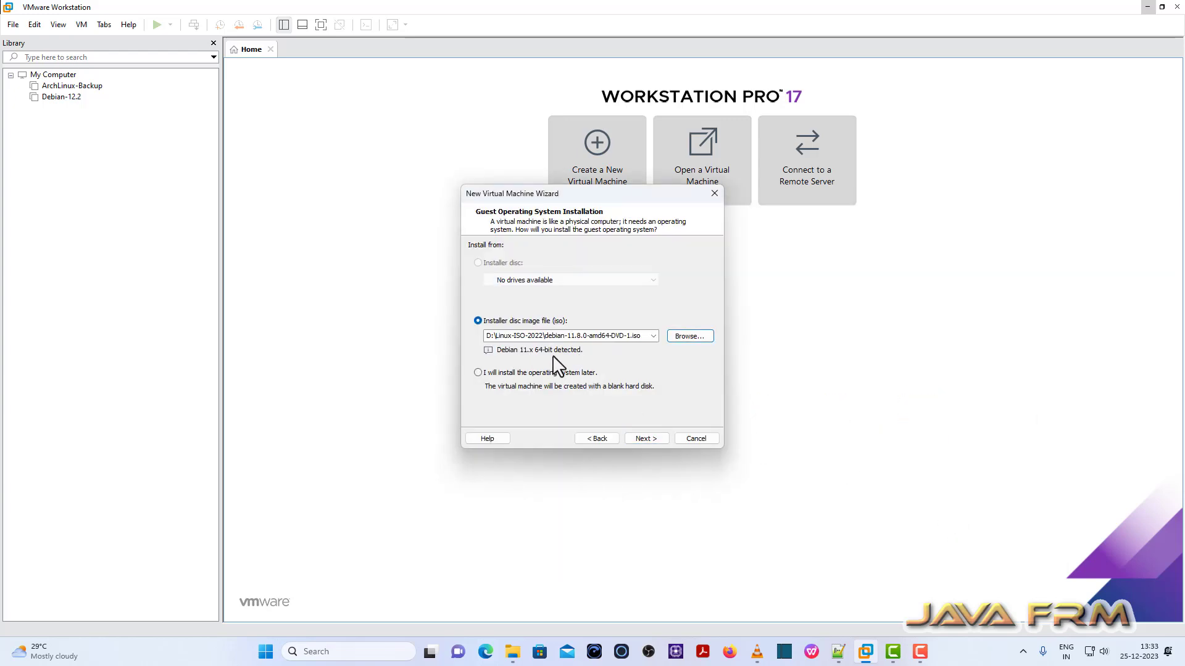
{"action": "left_click", "coordinate": [663, 442]}
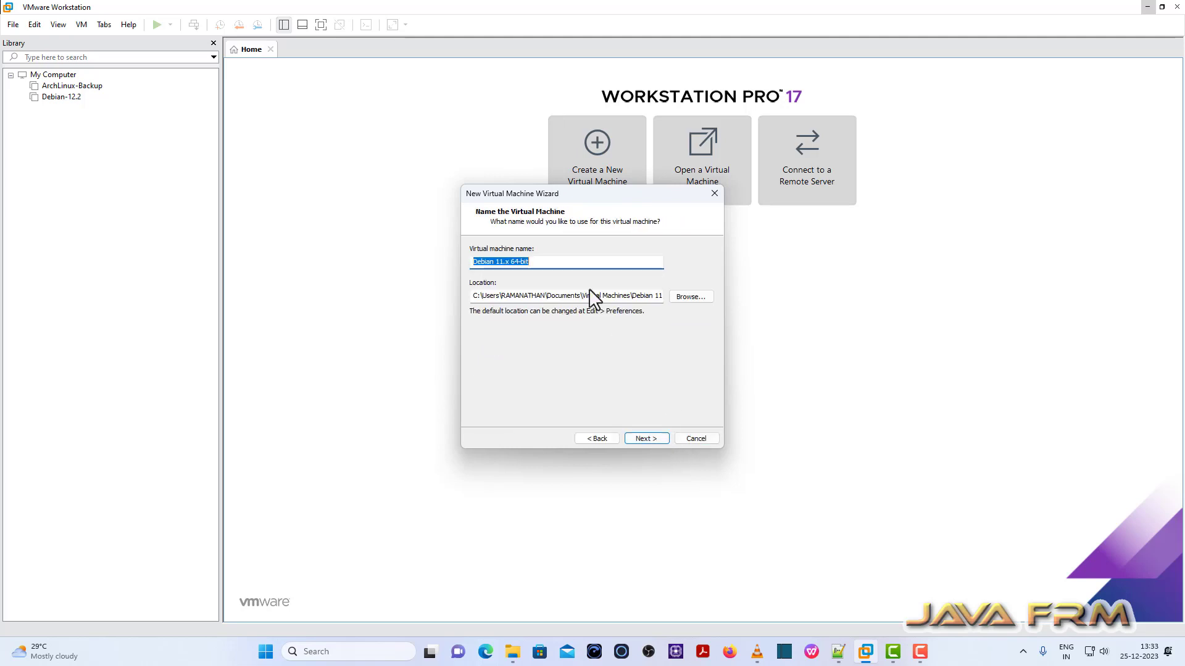
Name the virtual machine Debian-11.8 and choose the VMWare-Vms folder on drive E: as its location.
{"action": "type", "text": "Deb"}
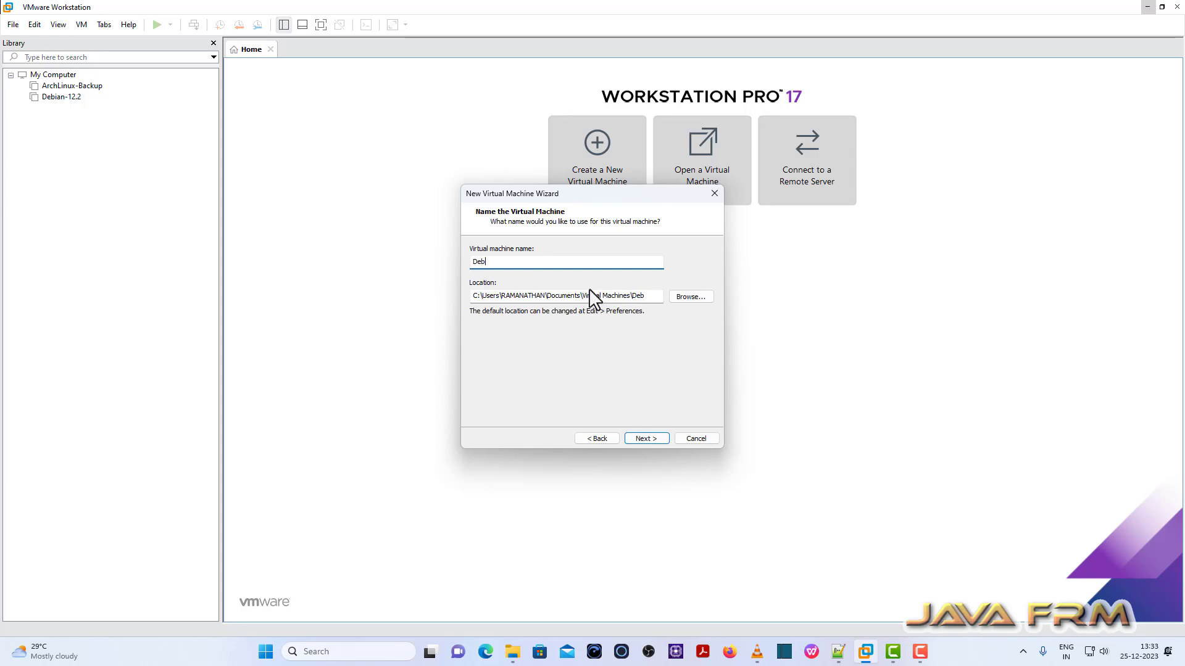
{"action": "type", "text": "ian-11.8"}
{"action": "left_click", "coordinate": [692, 296]}
{"action": "scroll", "coordinate": [604, 353], "scroll_direction": "down", "scroll_amount": 3}
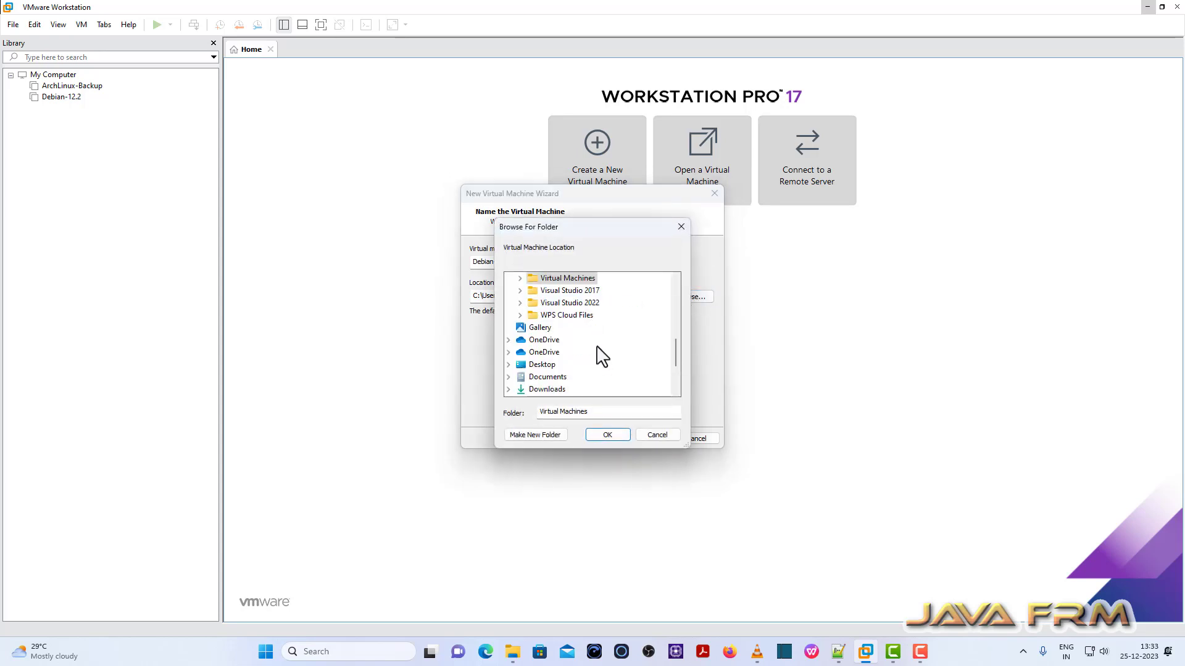
{"action": "scroll", "coordinate": [599, 353], "scroll_direction": "up", "scroll_amount": 8}
{"action": "scroll", "coordinate": [591, 355], "scroll_direction": "down", "scroll_amount": 10}
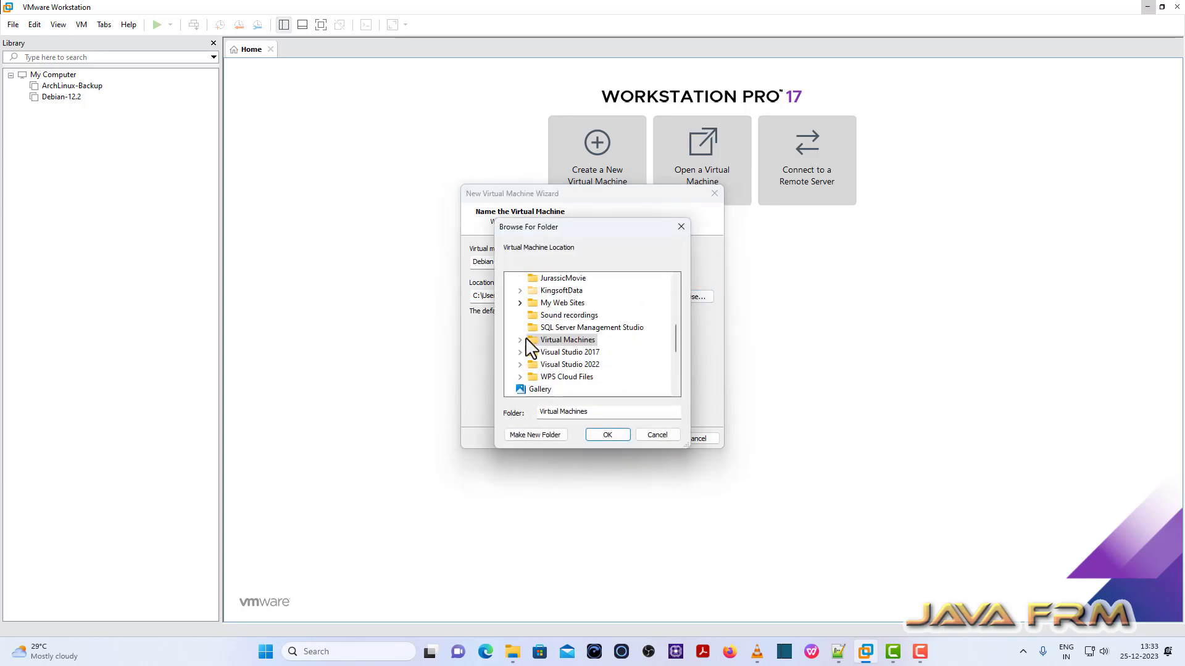
{"action": "scroll", "coordinate": [551, 371], "scroll_direction": "up", "scroll_amount": 4}
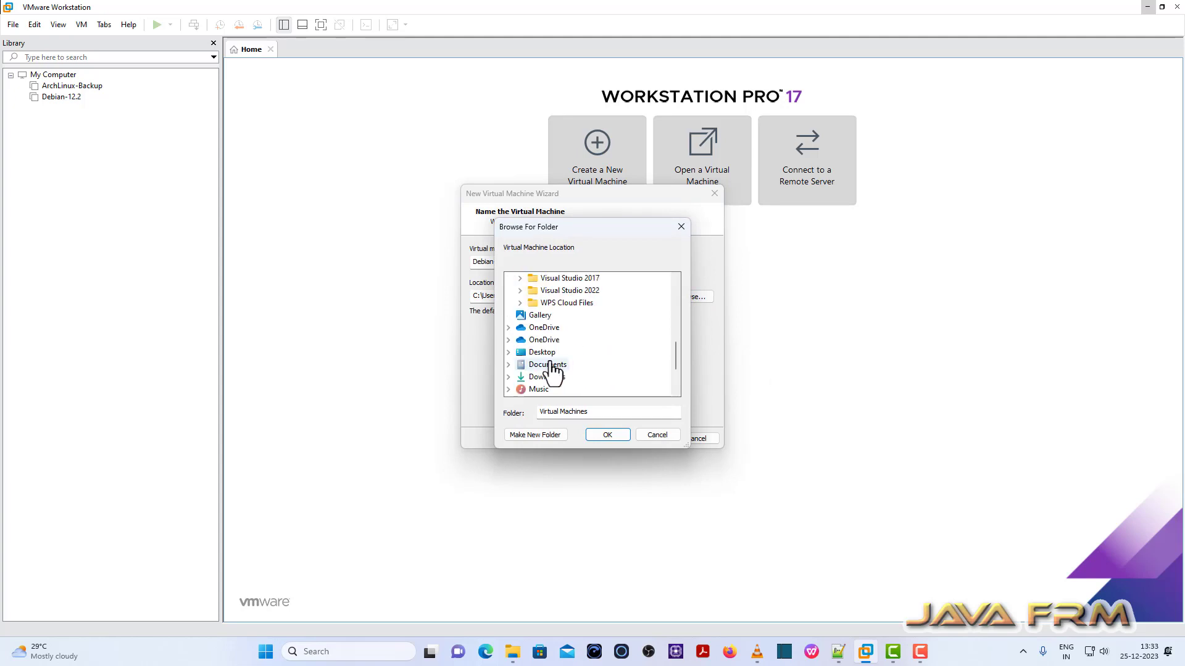
{"action": "scroll", "coordinate": [552, 371], "scroll_direction": "down", "scroll_amount": 5}
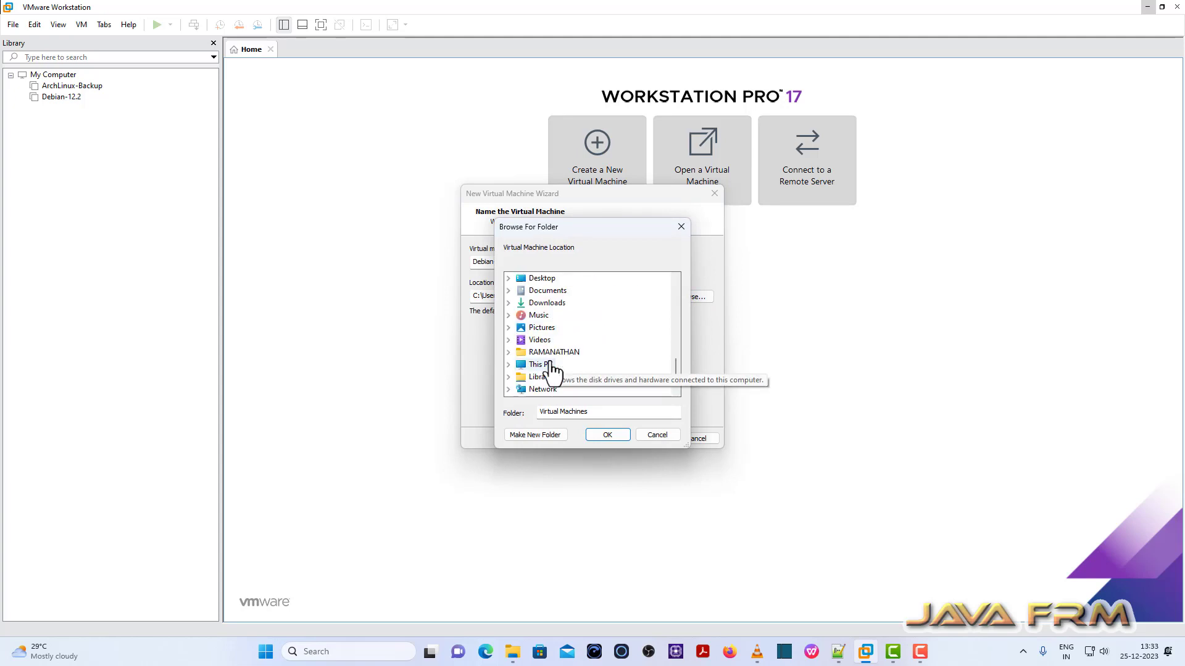
{"action": "scroll", "coordinate": [551, 370], "scroll_direction": "up", "scroll_amount": 10}
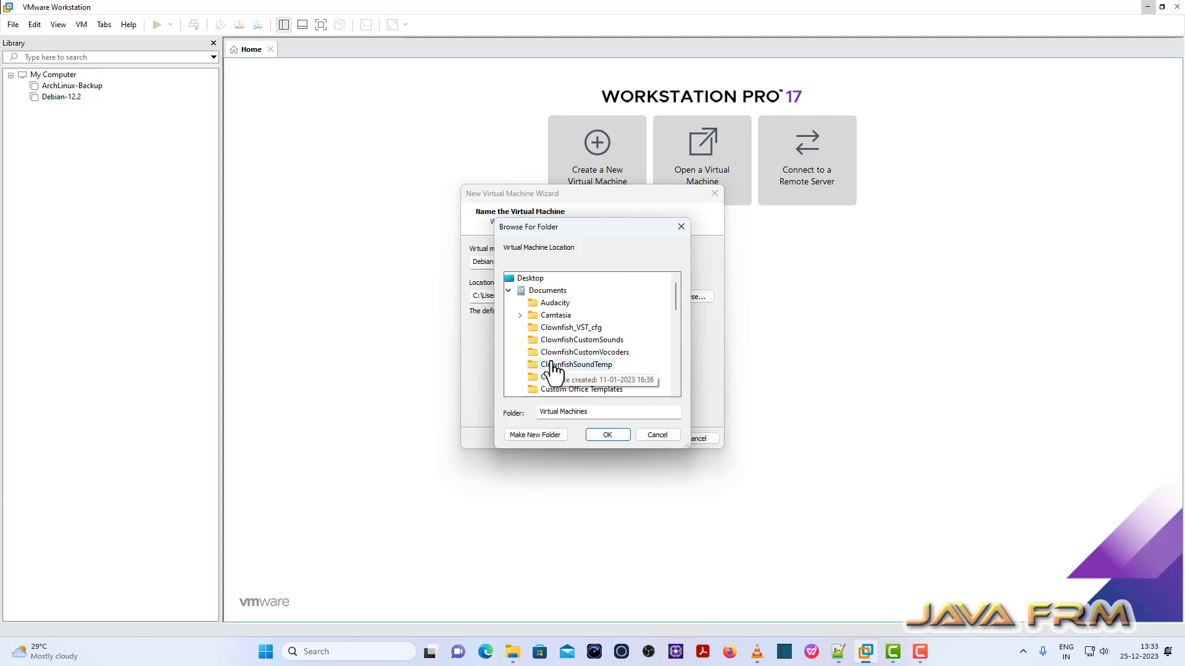
{"action": "left_click", "coordinate": [512, 290]}
{"action": "scroll", "coordinate": [543, 344], "scroll_direction": "down", "scroll_amount": 3}
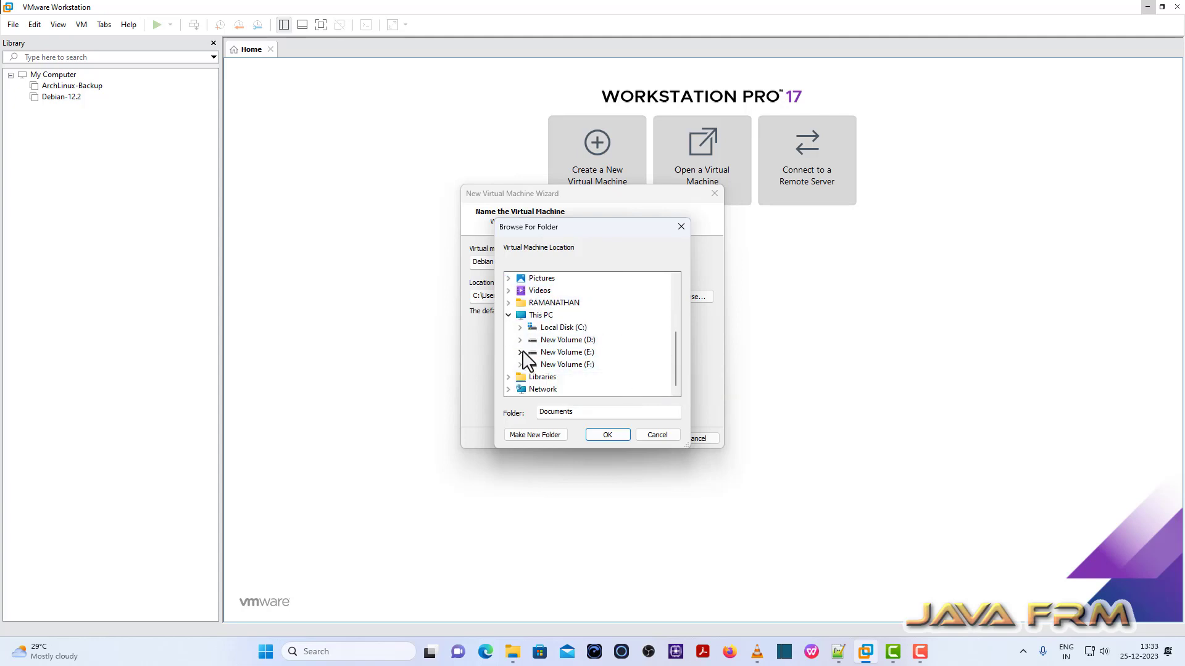
{"action": "double_click", "coordinate": [526, 353]}
{"action": "scroll", "coordinate": [591, 382], "scroll_direction": "down", "scroll_amount": 3}
{"action": "double_click", "coordinate": [574, 353]}
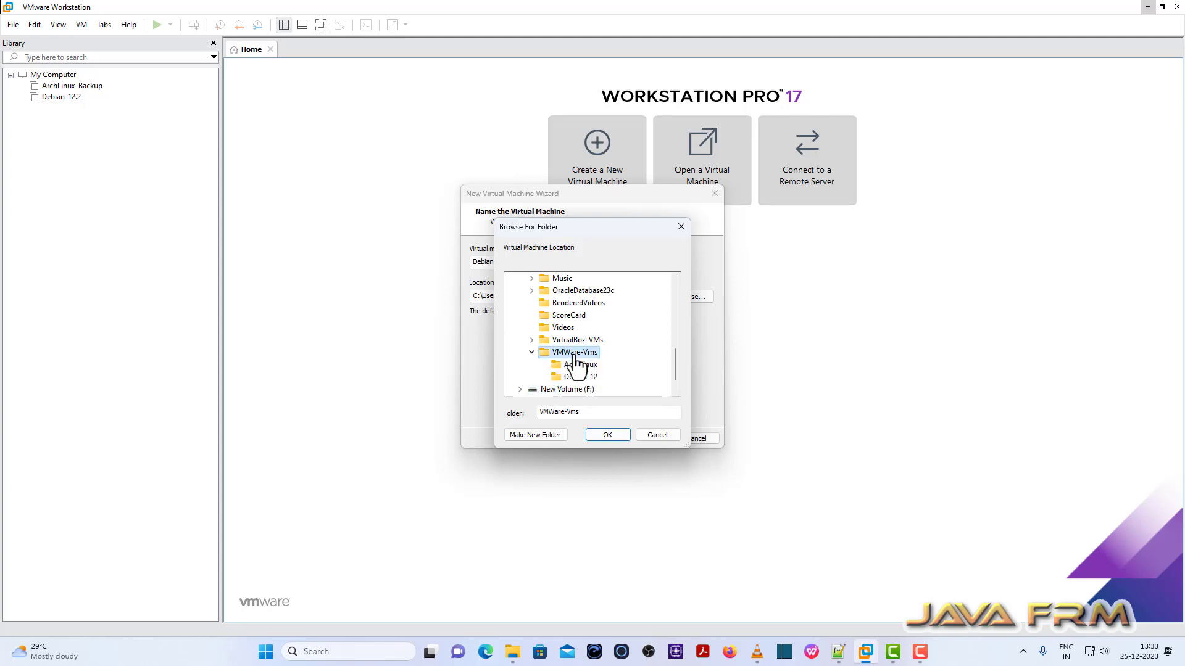
{"action": "left_click", "coordinate": [614, 435]}
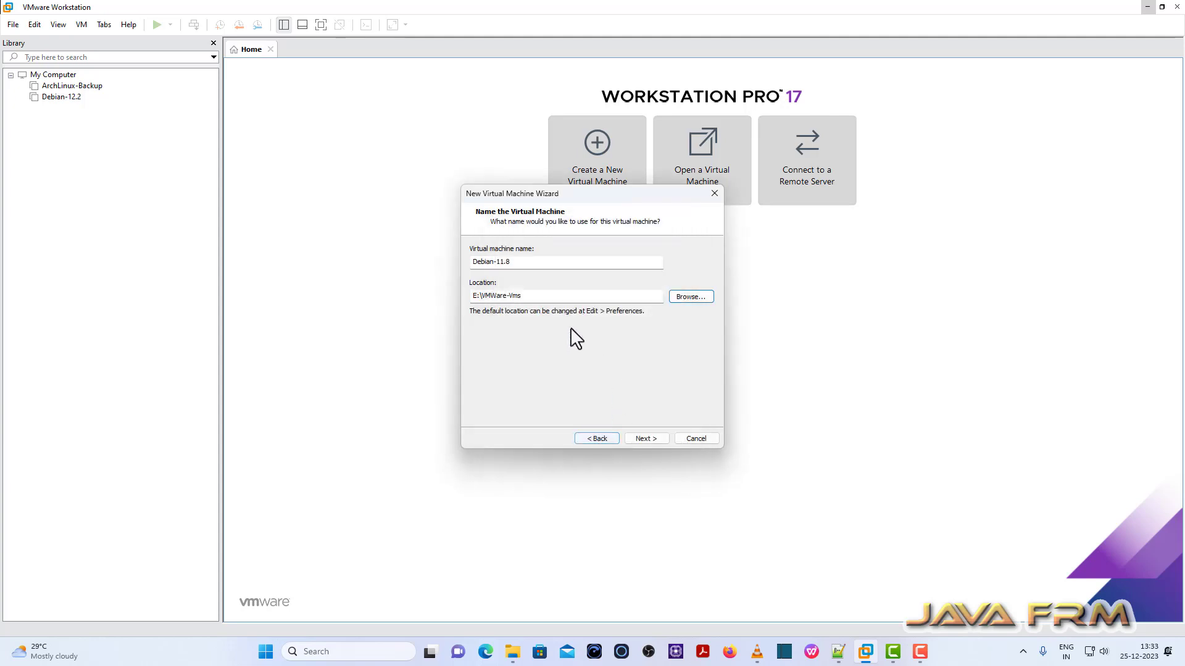
Extend the virtual machine's location to E:\VMWare-Vms\Debian-11 and continue to the disk capacity settings.
{"action": "left_click", "coordinate": [535, 298]}
{"action": "type", "text": "\\Deb"}
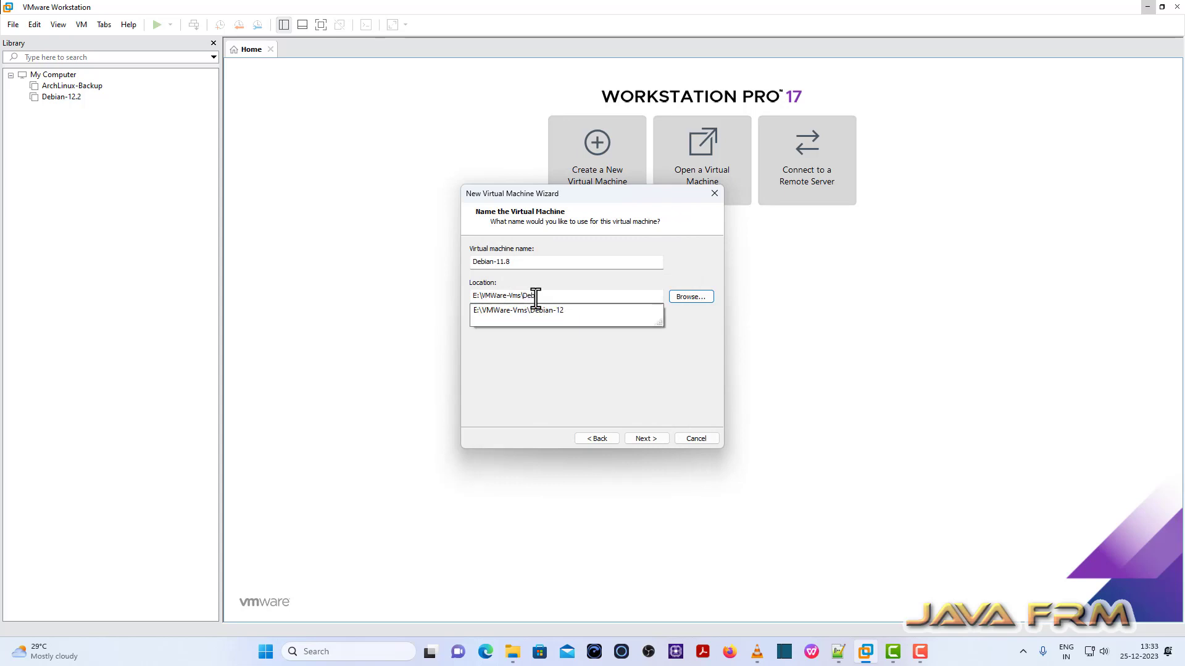
{"action": "type", "text": "ian-11"}
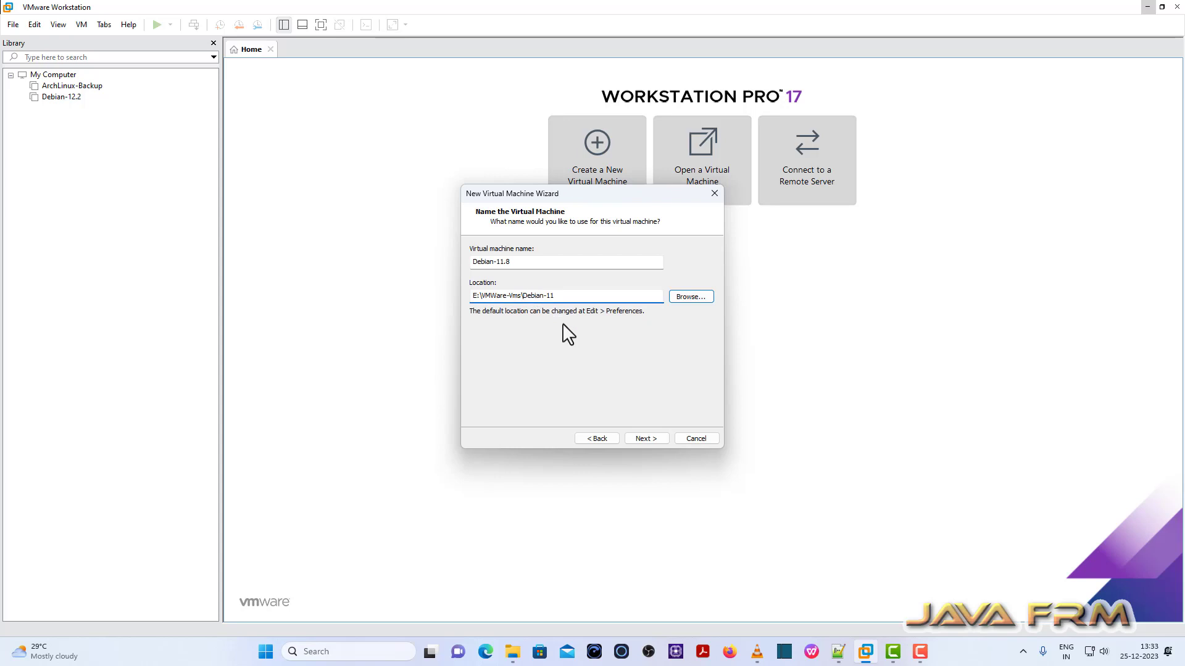
{"action": "left_click", "coordinate": [646, 439]}
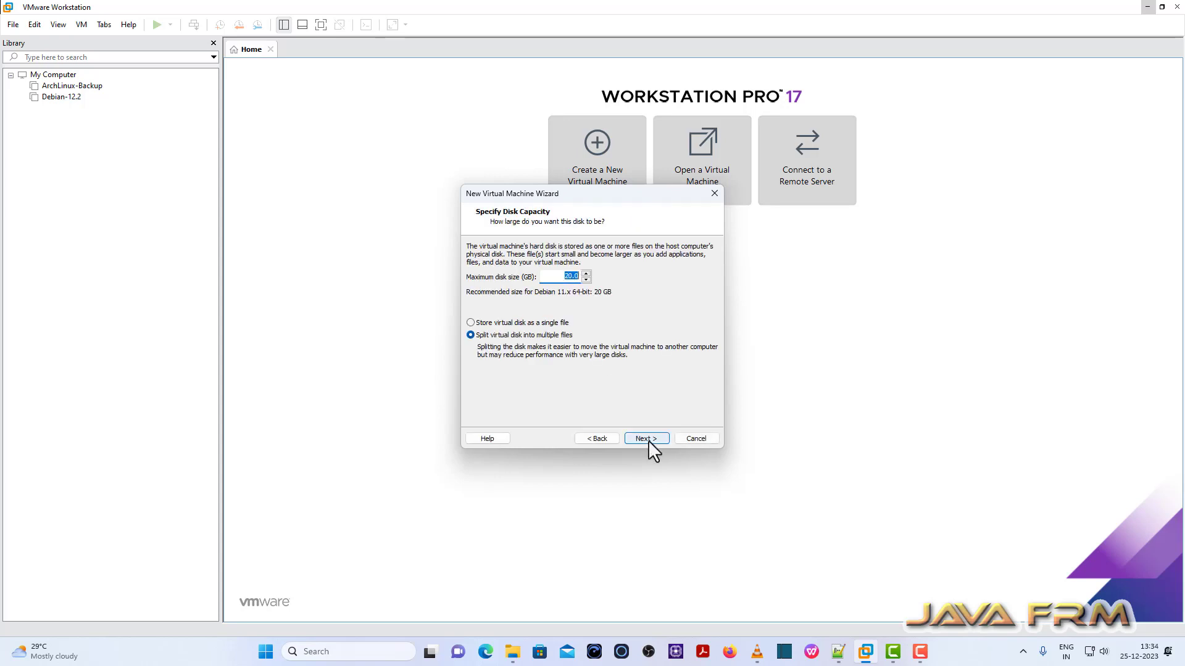
Set the maximum disk size to 40 GB and store the virtual disk as a single file.
{"action": "left_click", "coordinate": [568, 276]}
{"action": "key", "text": "BackSpace"}
{"action": "left_click", "coordinate": [470, 322]}
{"action": "left_click", "coordinate": [644, 437]}
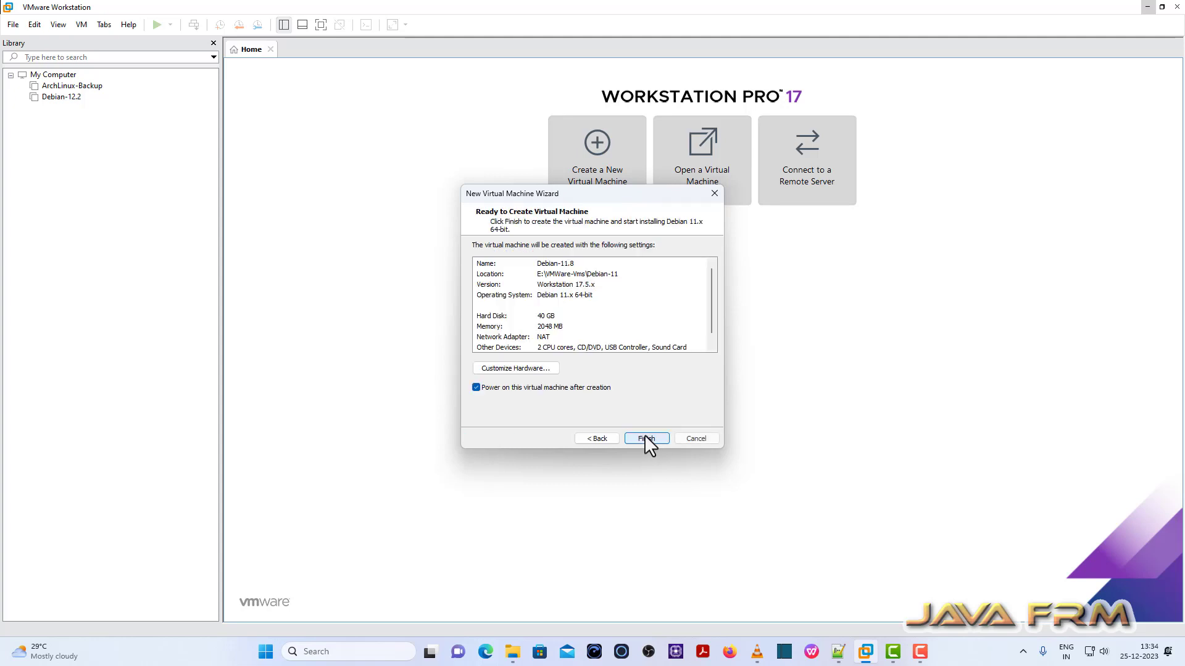
Customize the virtual machine's hardware by setting its memory to 8192 MB.
{"action": "left_click", "coordinate": [521, 366]}
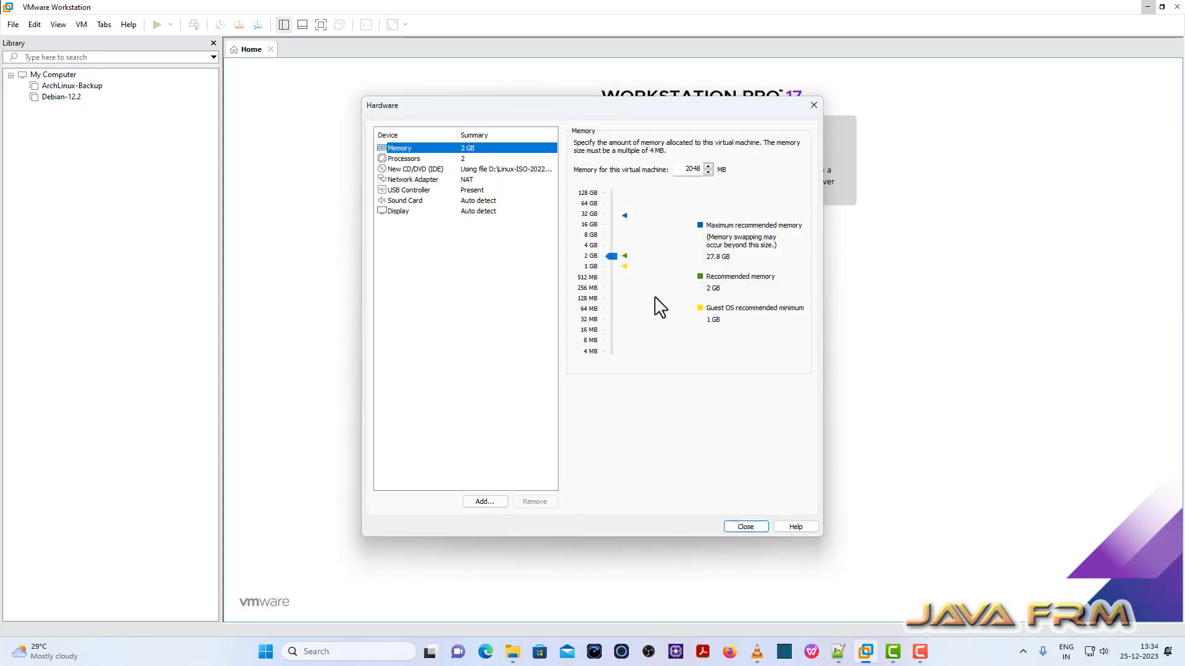
{"action": "double_click", "coordinate": [682, 170]}
{"action": "type", "text": "8"}
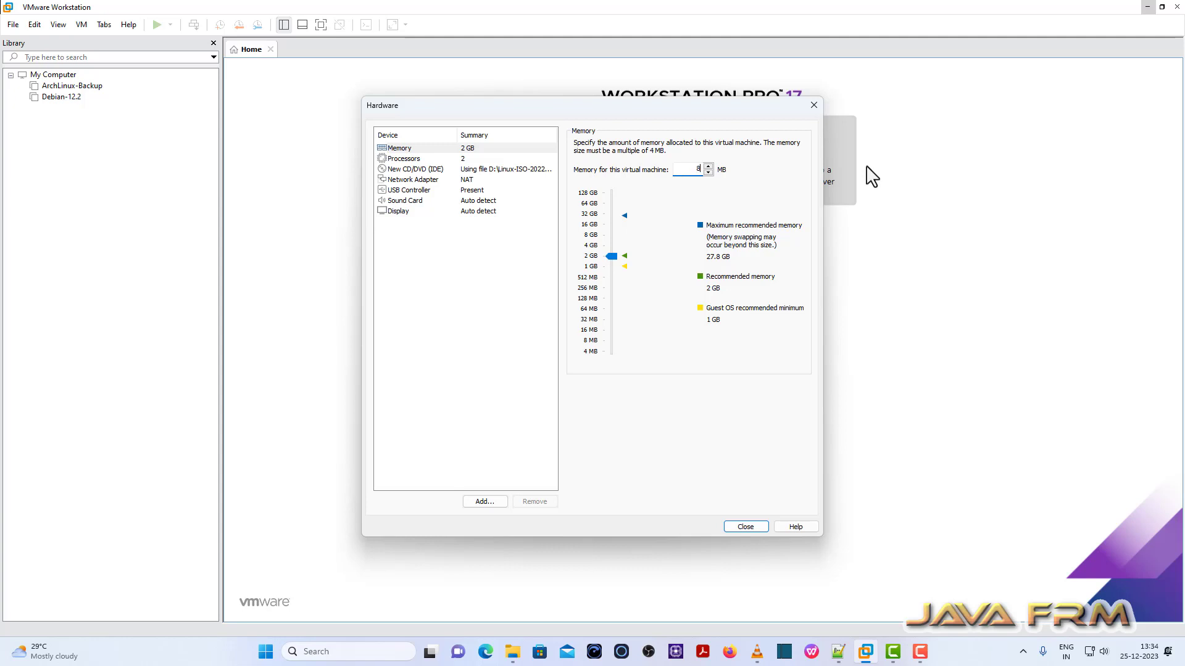
{"action": "type", "text": "192"}
Set the number of cores per processor to 2 for the virtual machine.
{"action": "left_click", "coordinate": [418, 159]}
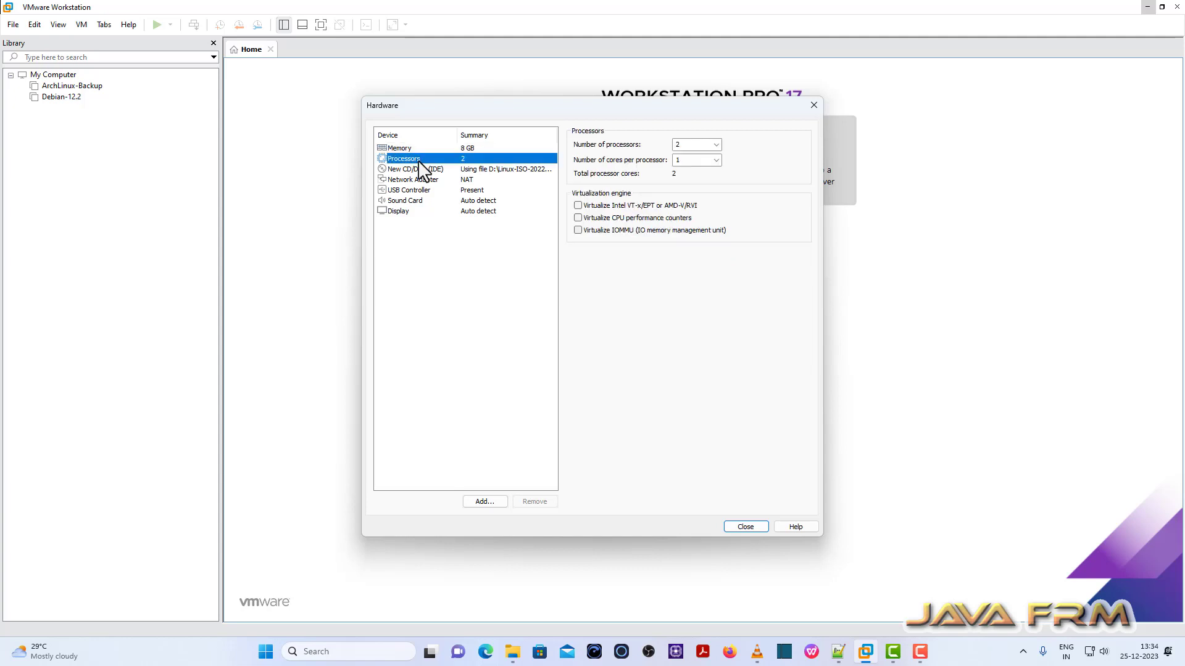
{"action": "left_click", "coordinate": [716, 160]}
{"action": "left_click", "coordinate": [691, 179]}
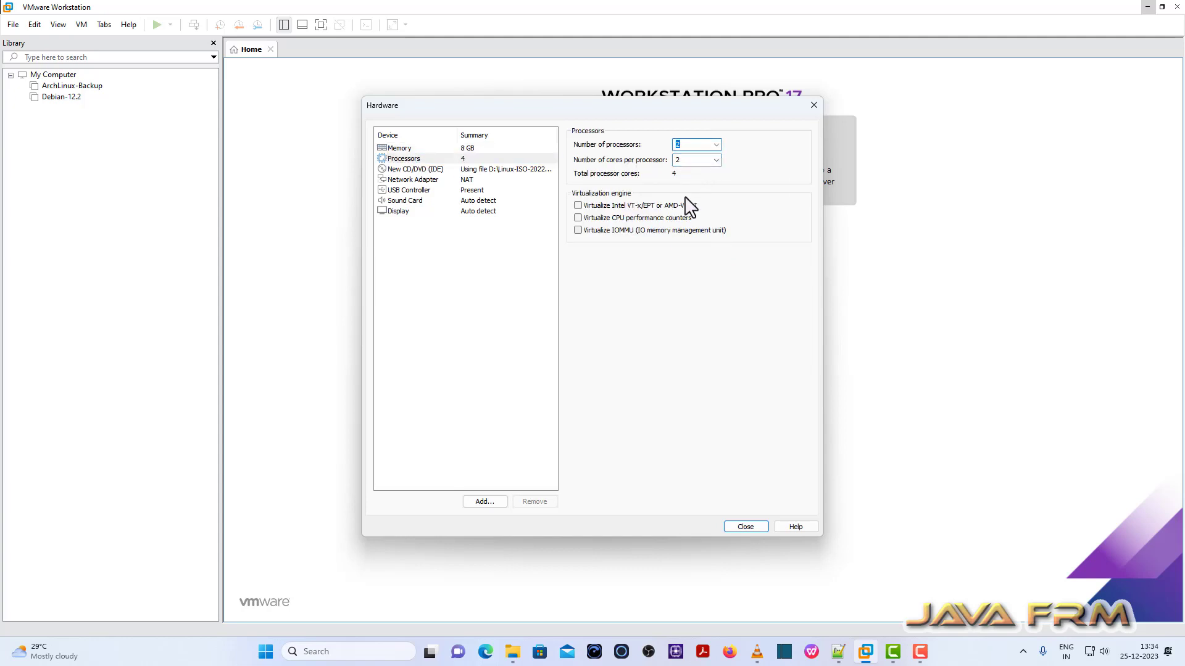
Review the CD/DVD and network adapter settings, and finish creating the virtual machine.
{"action": "left_click", "coordinate": [427, 170]}
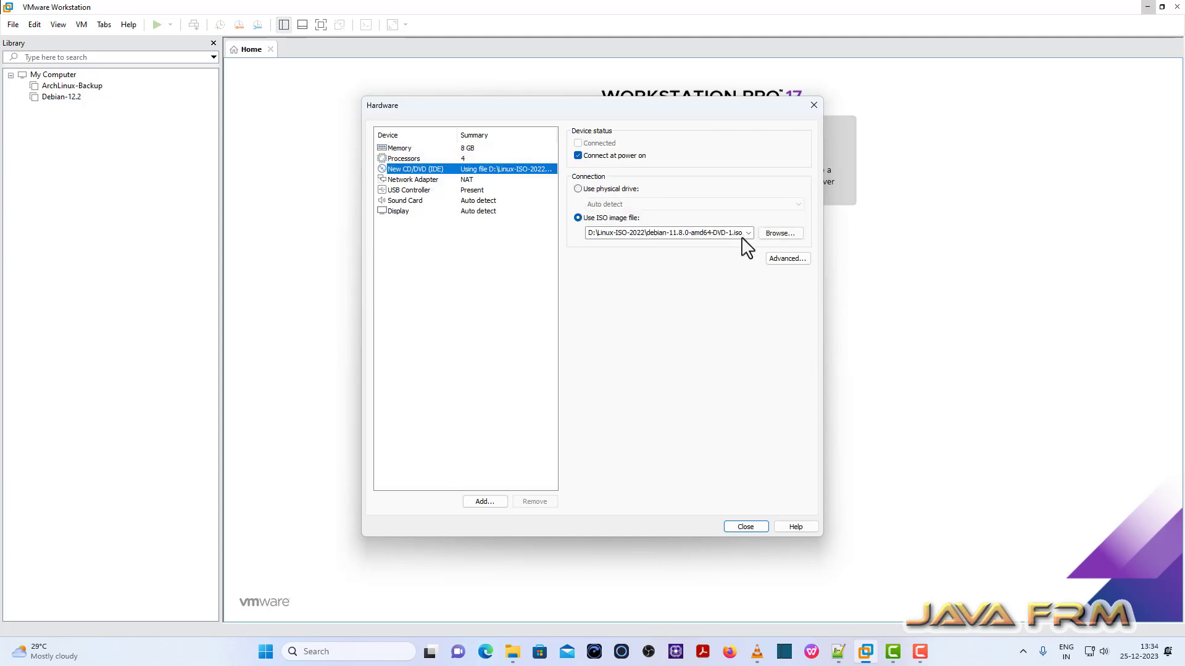
{"action": "left_click", "coordinate": [408, 179]}
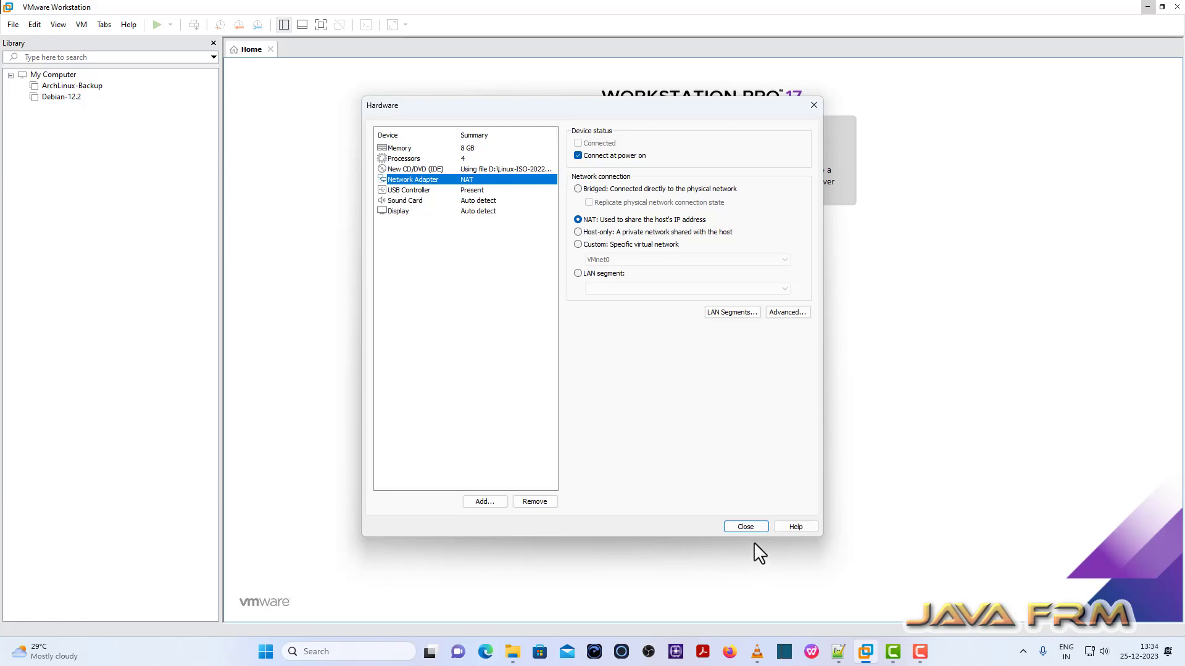
{"action": "left_click", "coordinate": [748, 527]}
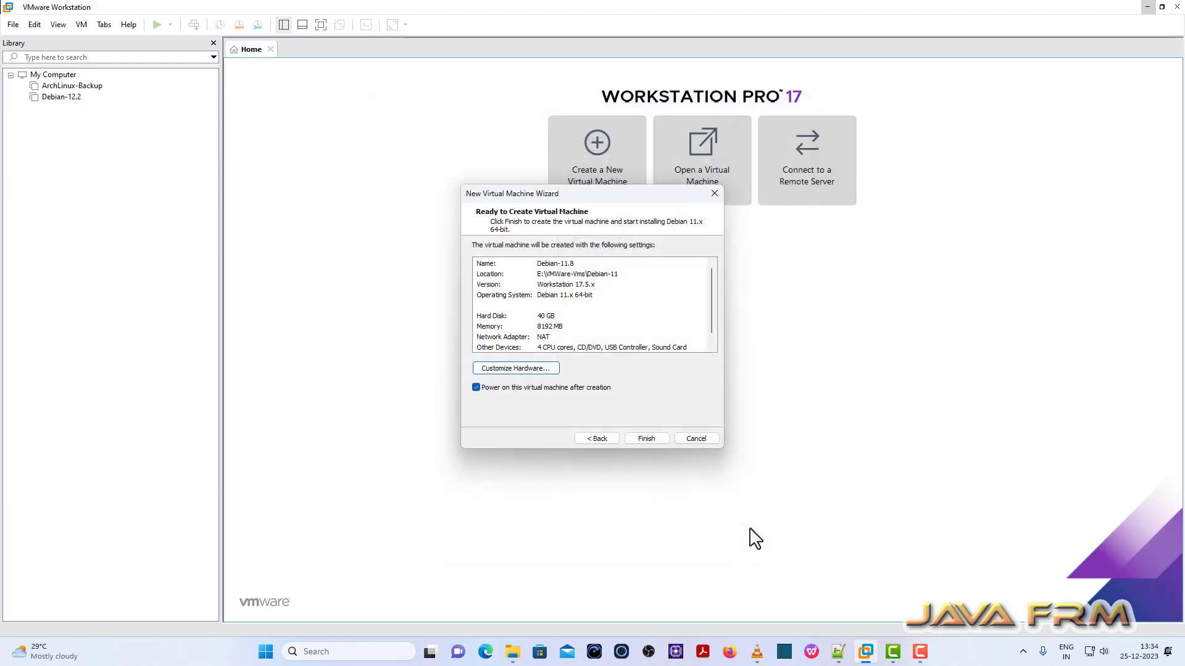
{"action": "left_click", "coordinate": [650, 439]}
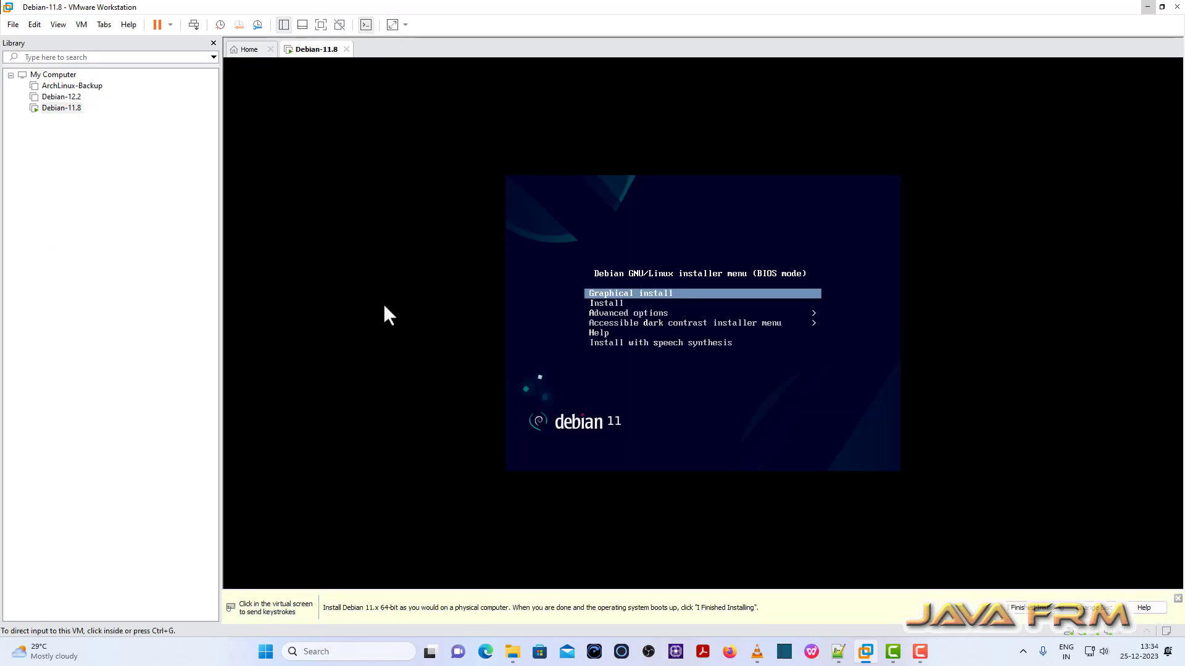
Start Debian's Graphical install in full screen and accept English as the installation language.
{"action": "left_click", "coordinate": [321, 25]}
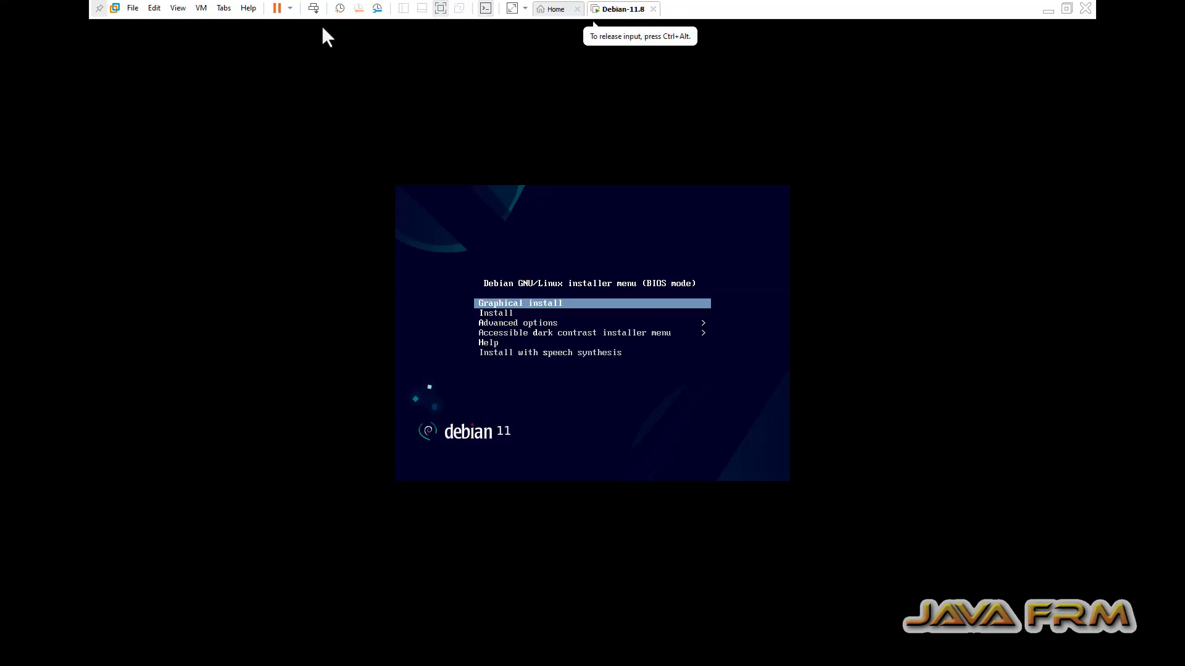
{"action": "key", "text": "Down"}
{"action": "key", "text": "Up"}
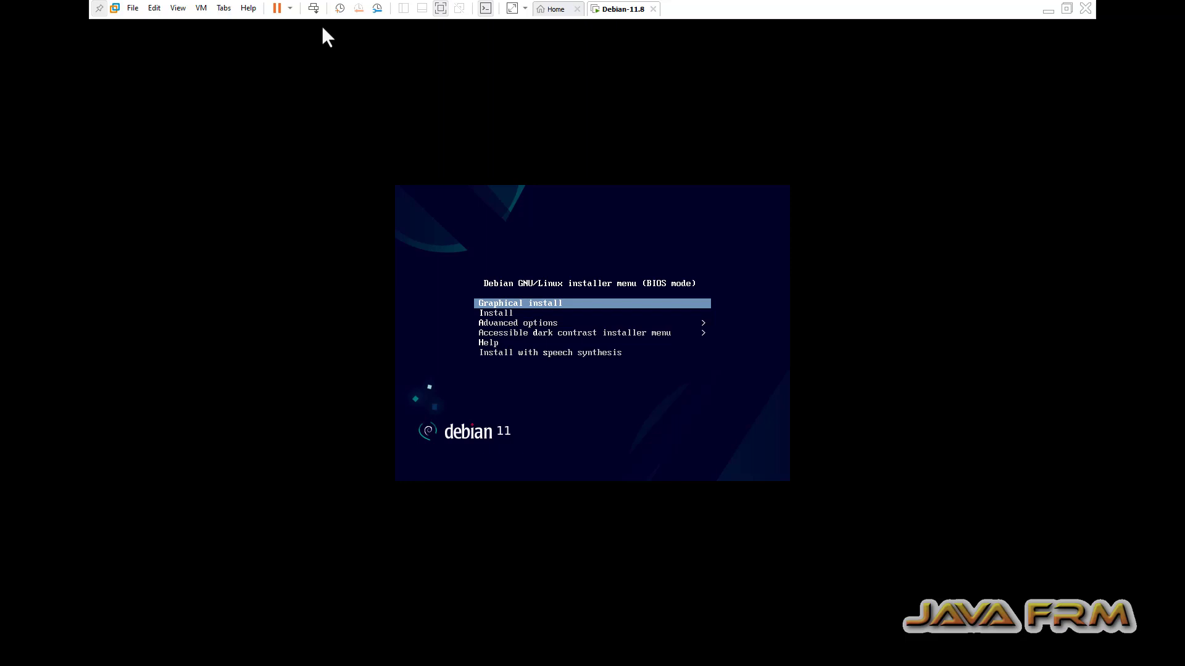
{"action": "key", "text": "Return"}
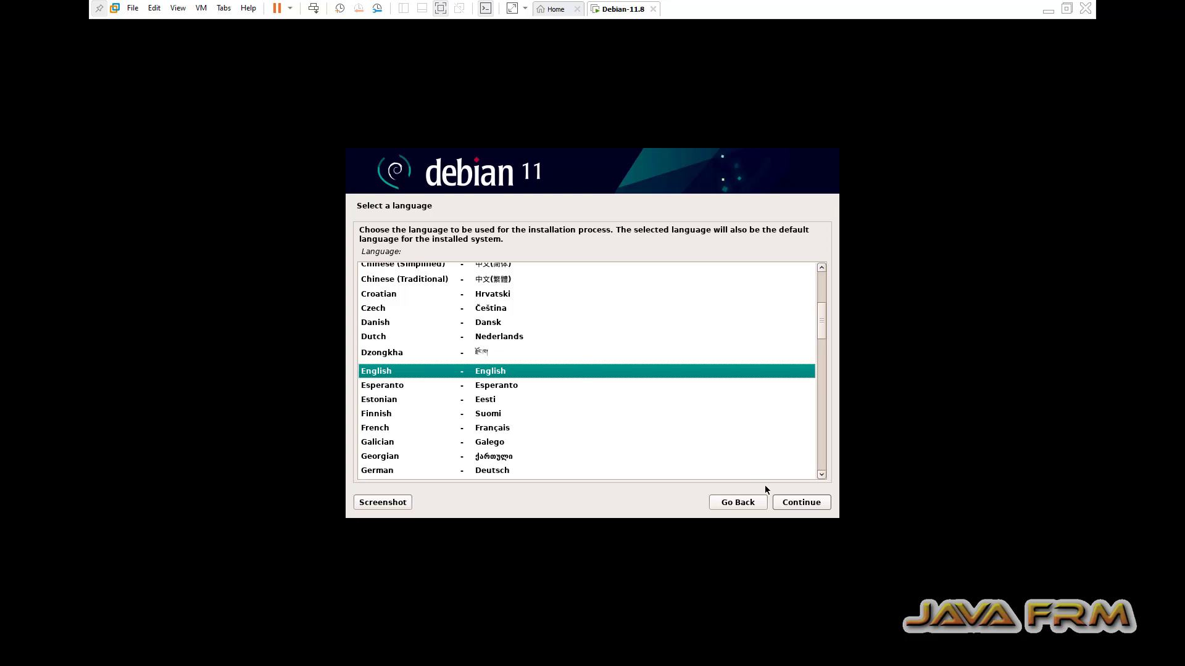
{"action": "left_click", "coordinate": [798, 503]}
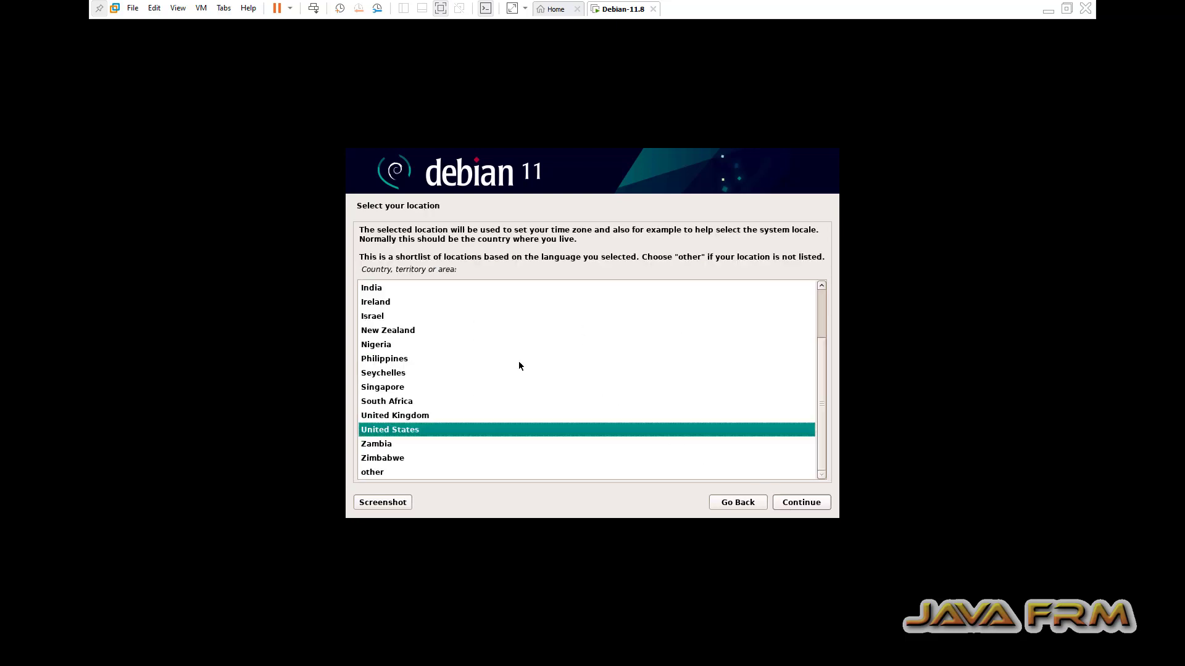
Set the installation location to India and accept the American English keymap.
{"action": "left_click", "coordinate": [392, 290]}
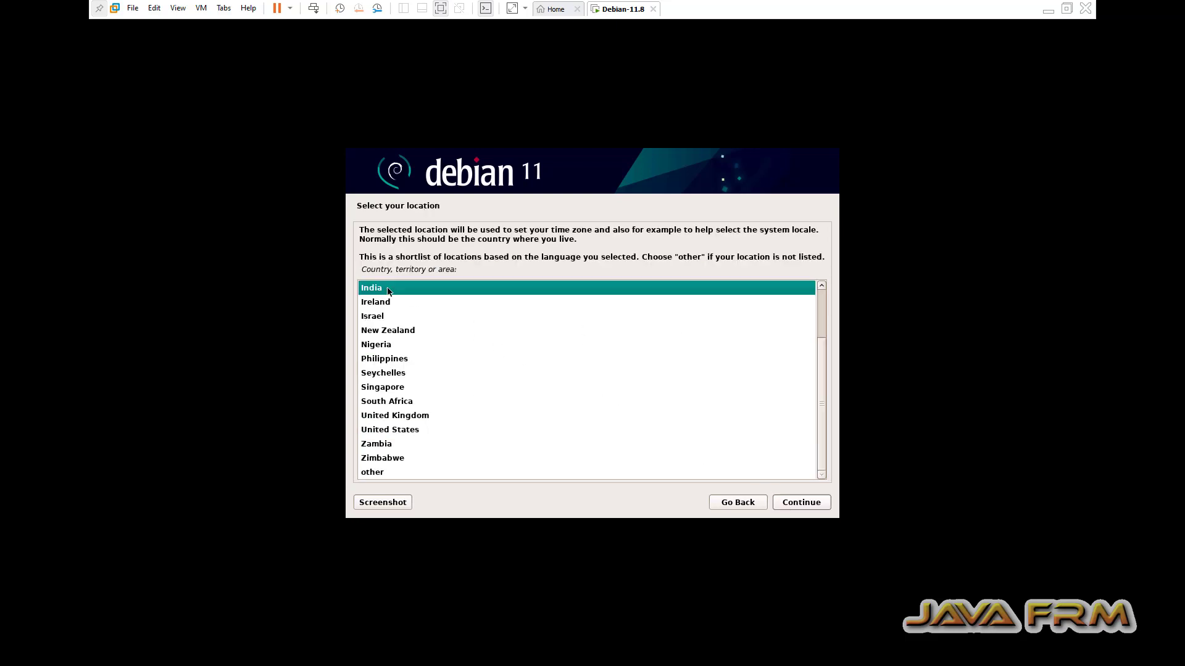
{"action": "left_click", "coordinate": [797, 504]}
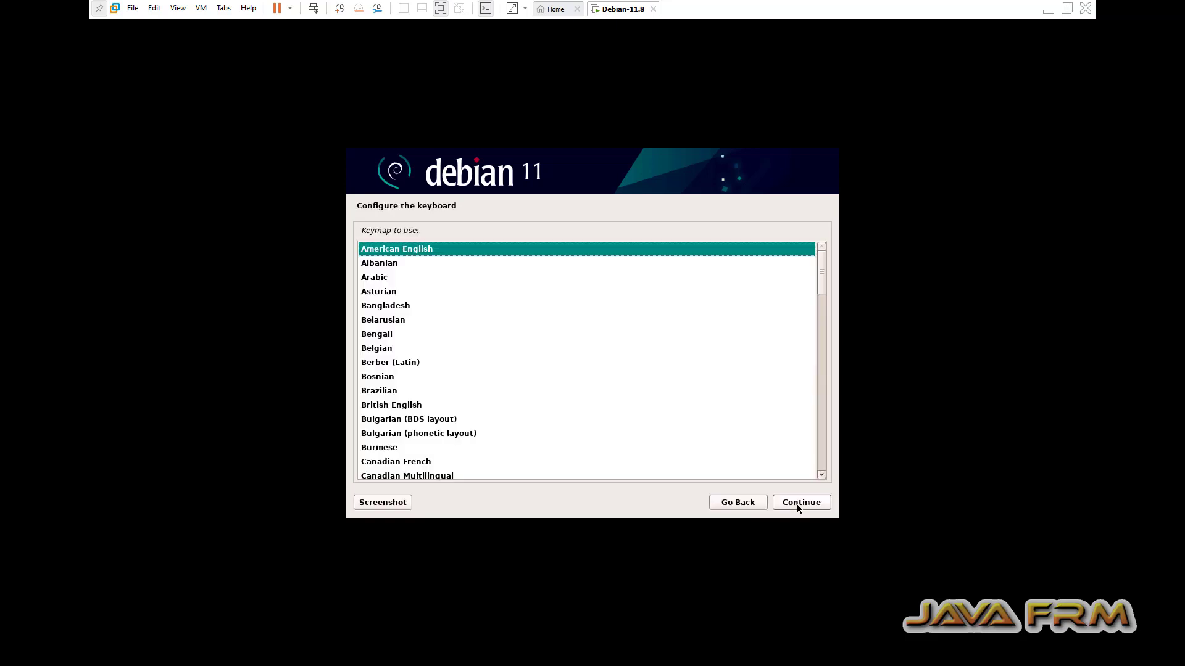
{"action": "left_click", "coordinate": [797, 504]}
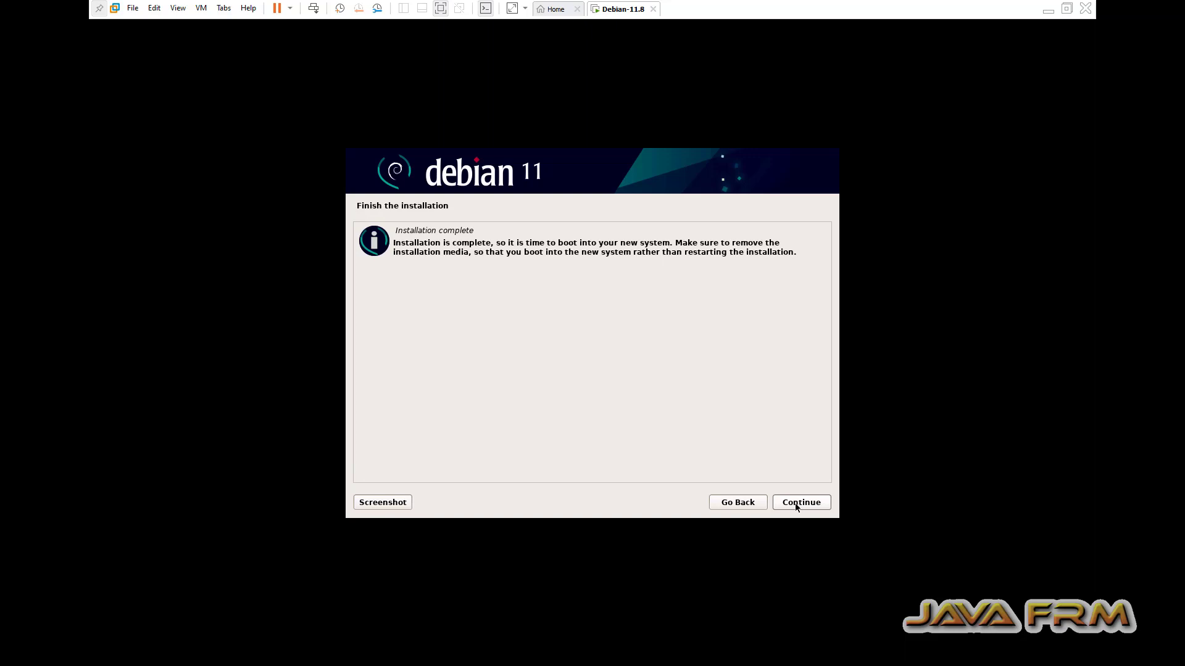
Finish the installation, boot Debian GNU/Linux, and log in to the javafrm account with its password.
{"action": "left_click", "coordinate": [796, 504]}
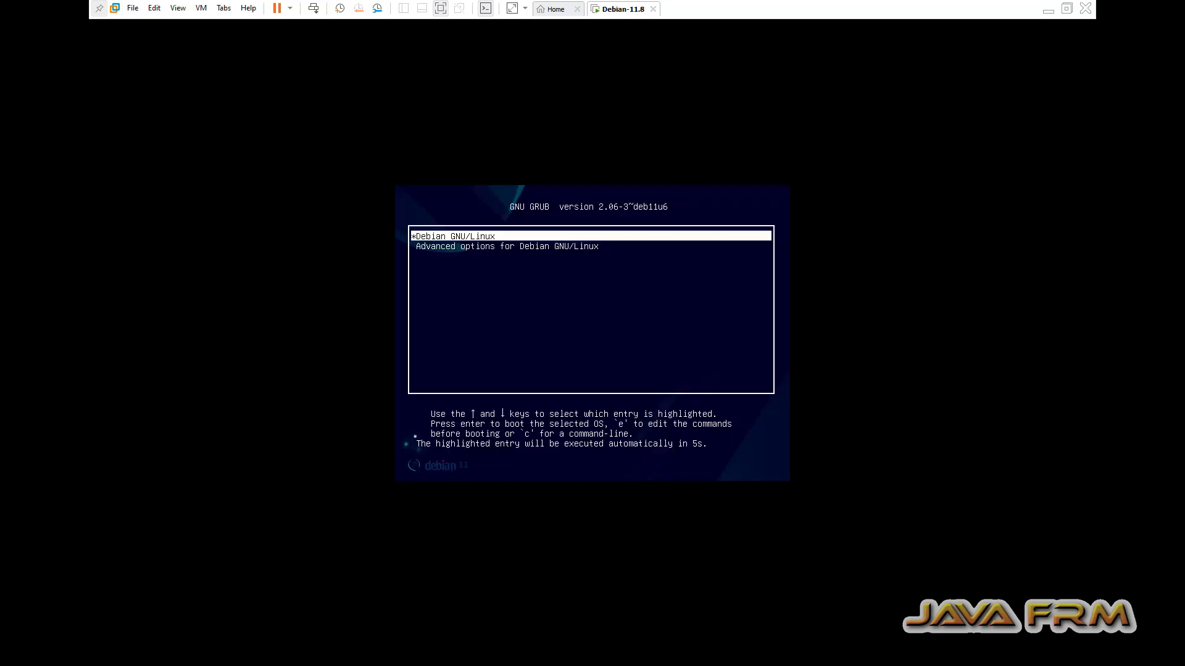
{"action": "key", "text": "Return"}
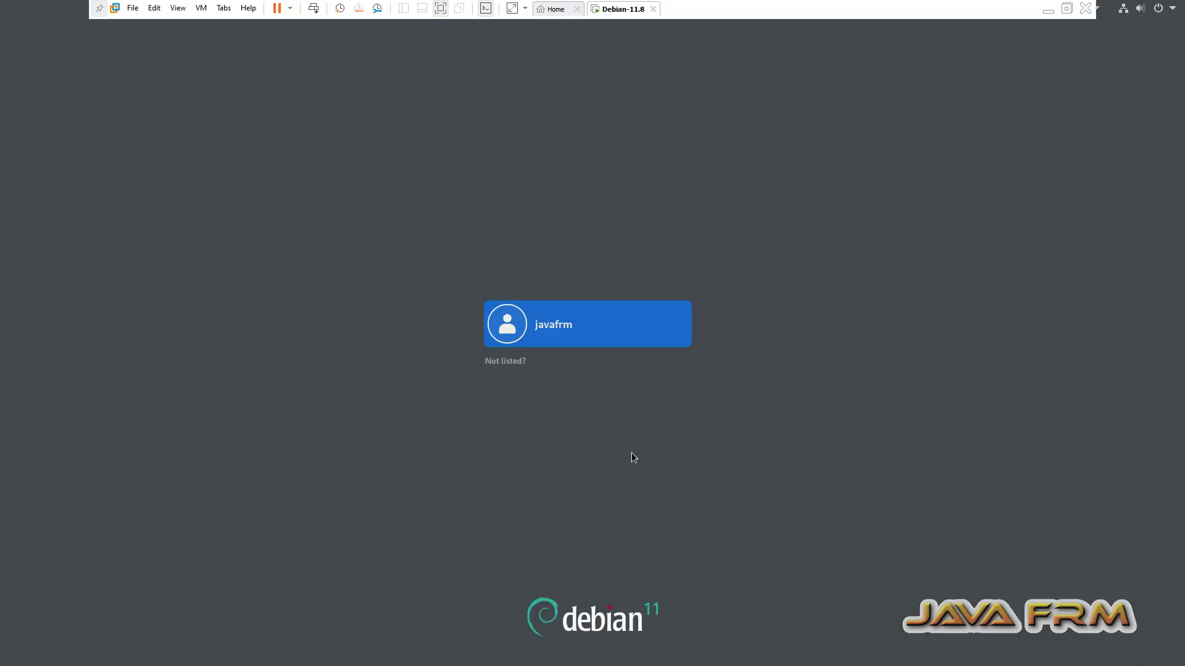
{"action": "left_click", "coordinate": [614, 341]}
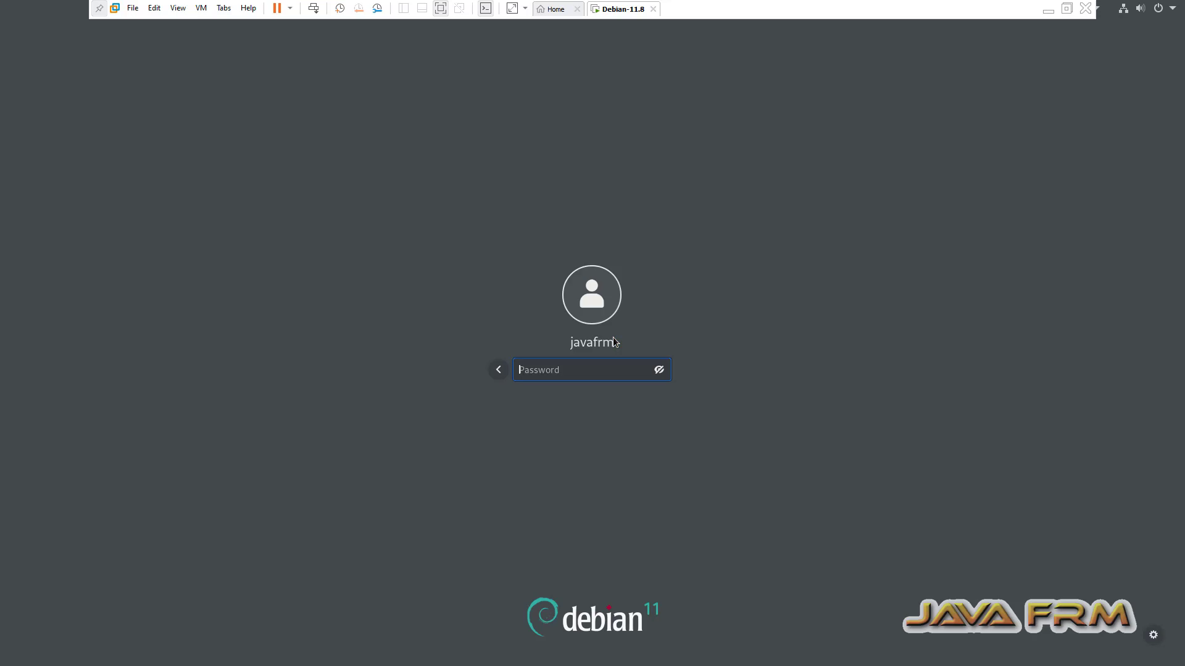
{"action": "type", "text": "**********"}
{"action": "key", "text": "Return"}
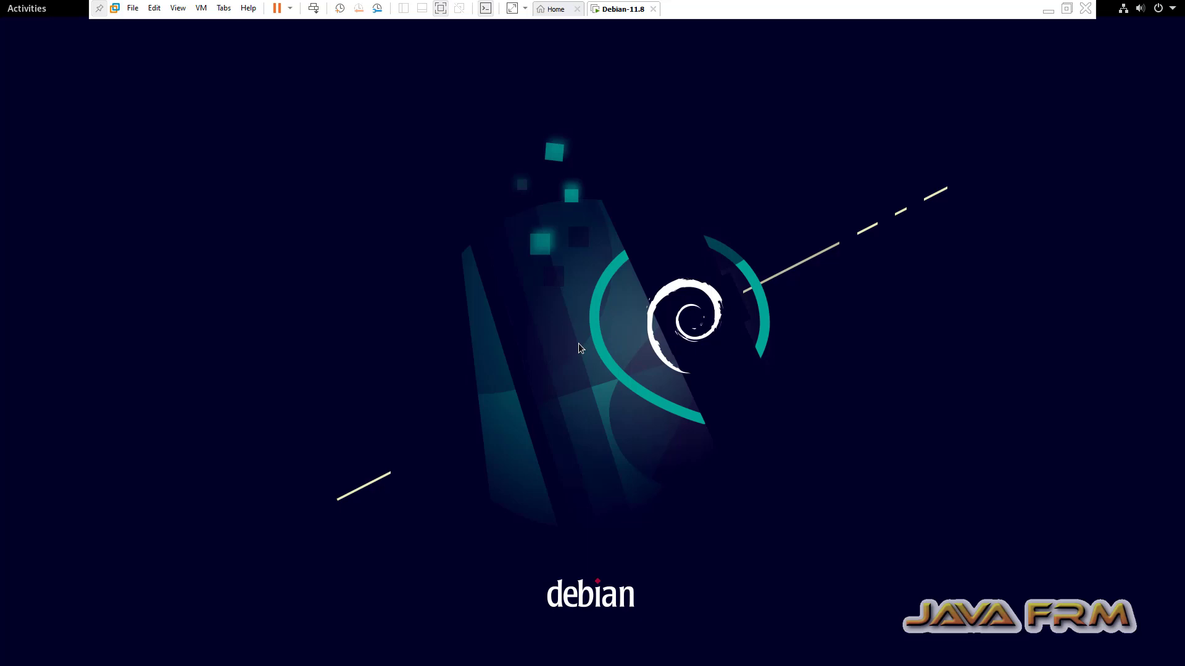
Examine the virtual machine's Guest Isolation options for drag and drop and copy and paste, and close the settings.
{"action": "left_click", "coordinate": [201, 8]}
{"action": "left_click", "coordinate": [237, 184]}
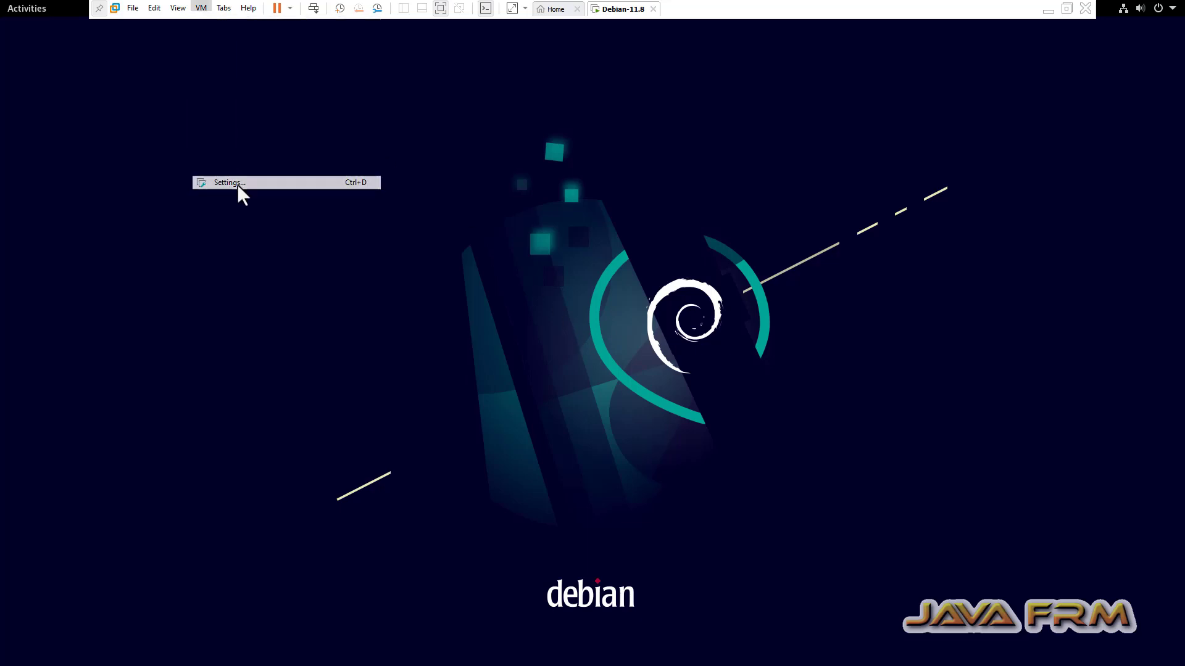
{"action": "left_click", "coordinate": [409, 136]}
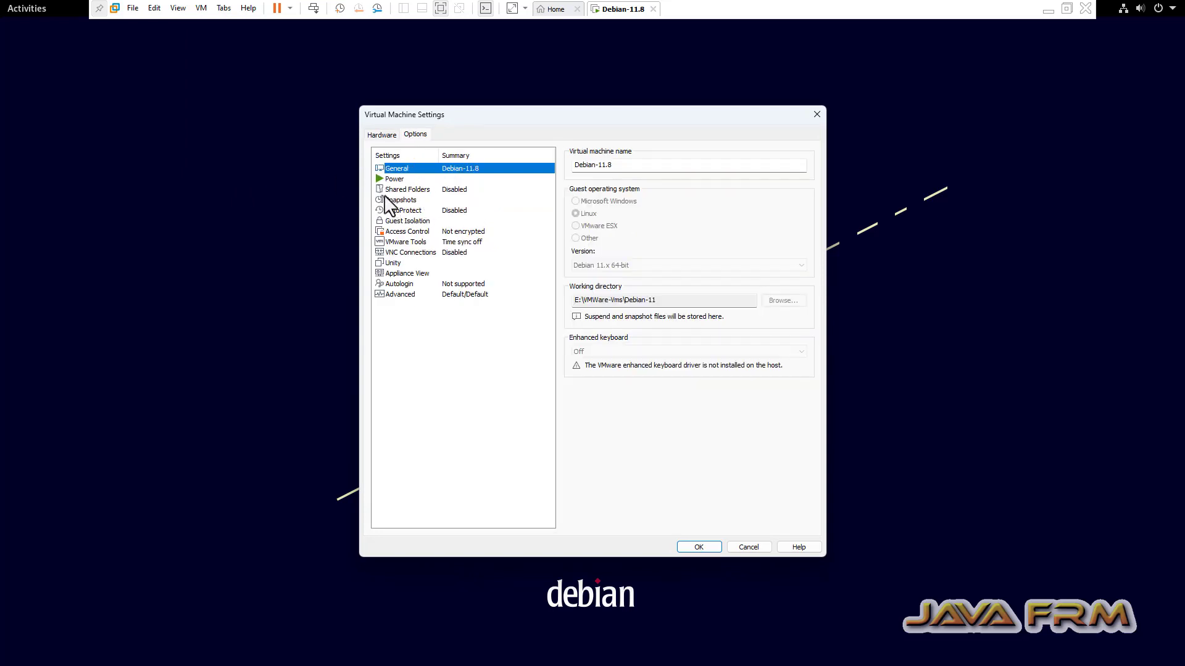
{"action": "left_click", "coordinate": [402, 222]}
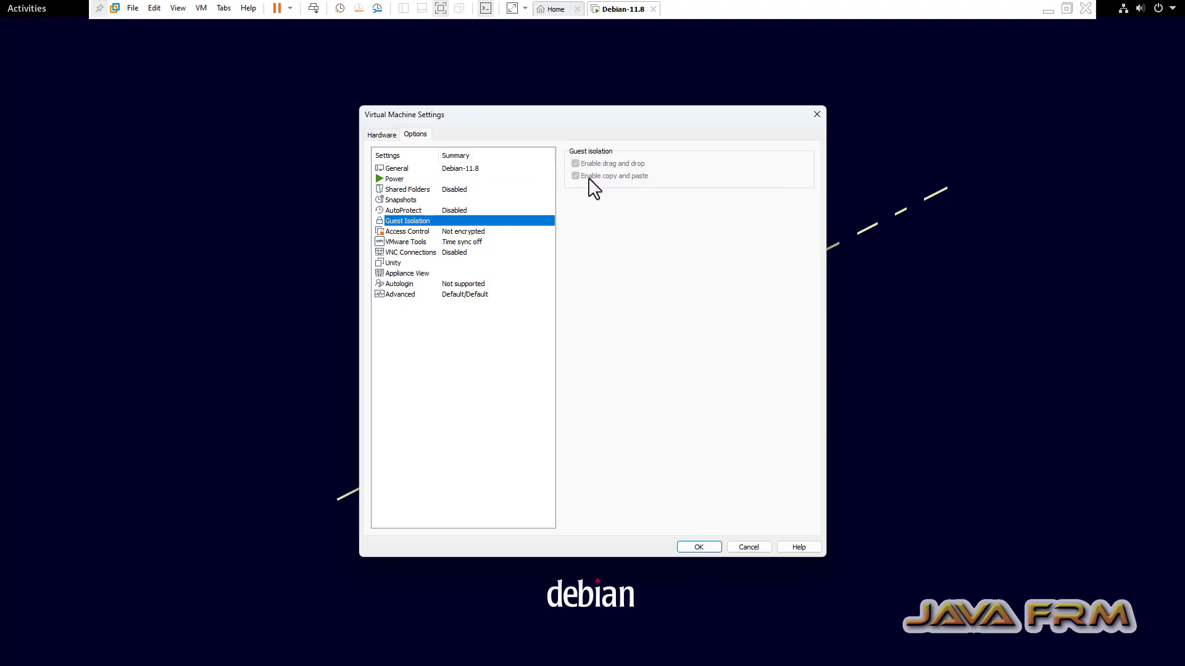
{"action": "left_click", "coordinate": [819, 114]}
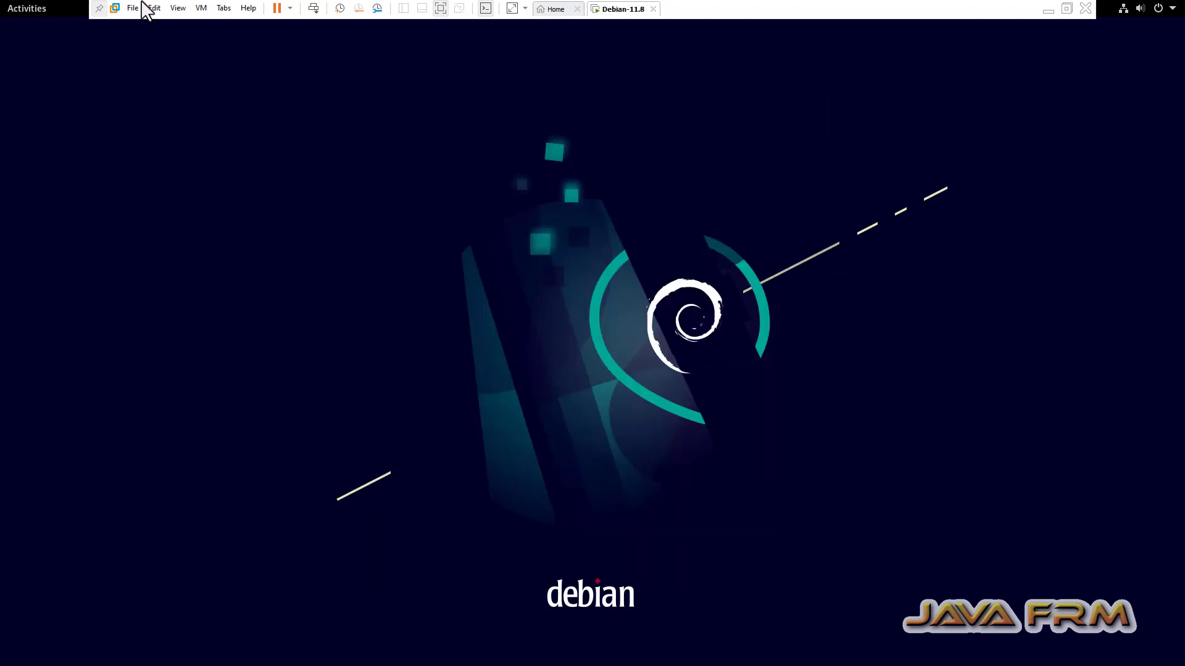
Find and open a terminal in Debian, maximize its window, and enlarge the text.
{"action": "left_click", "coordinate": [34, 11]}
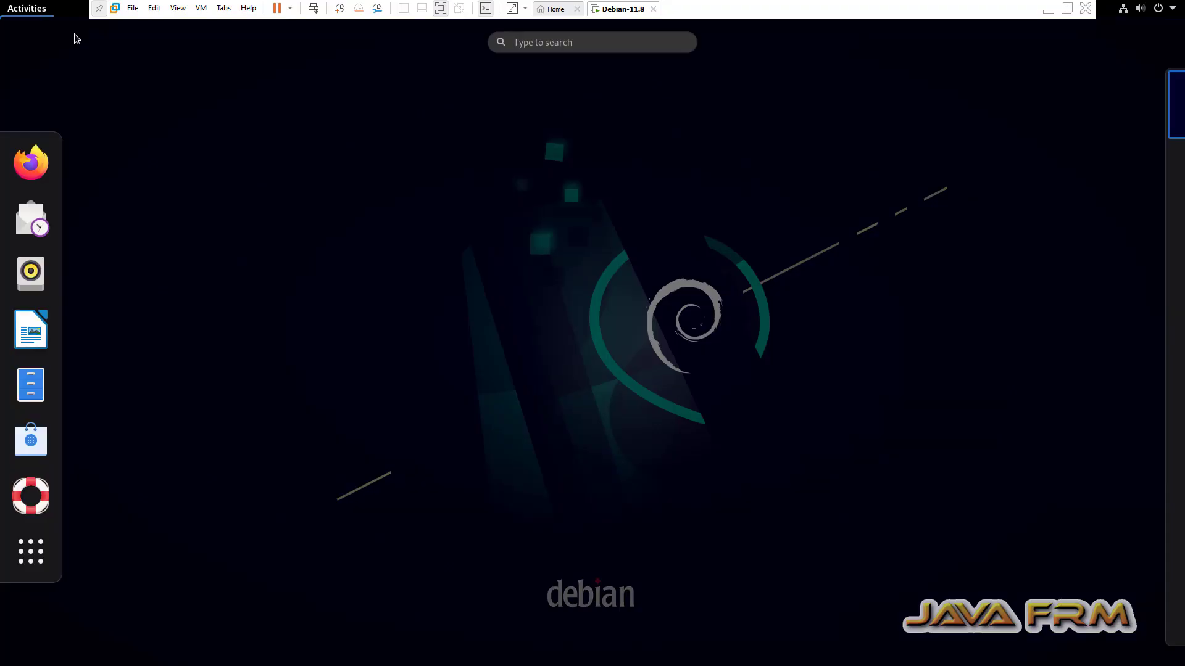
{"action": "left_click", "coordinate": [32, 555]}
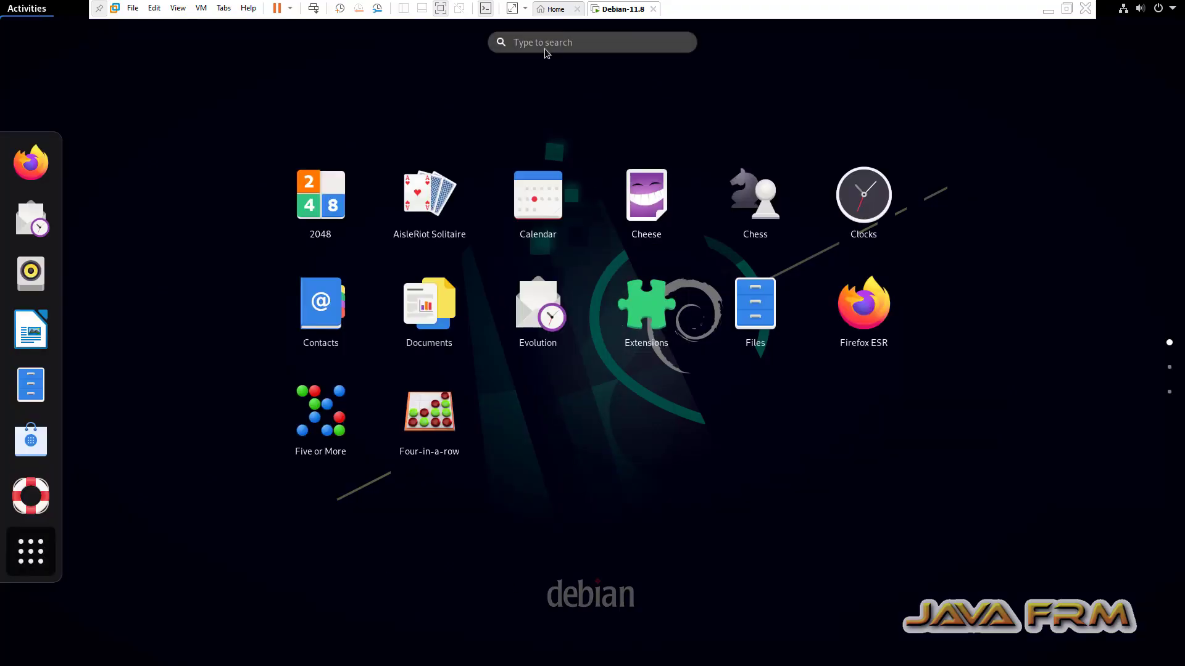
{"action": "type", "text": "ter"}
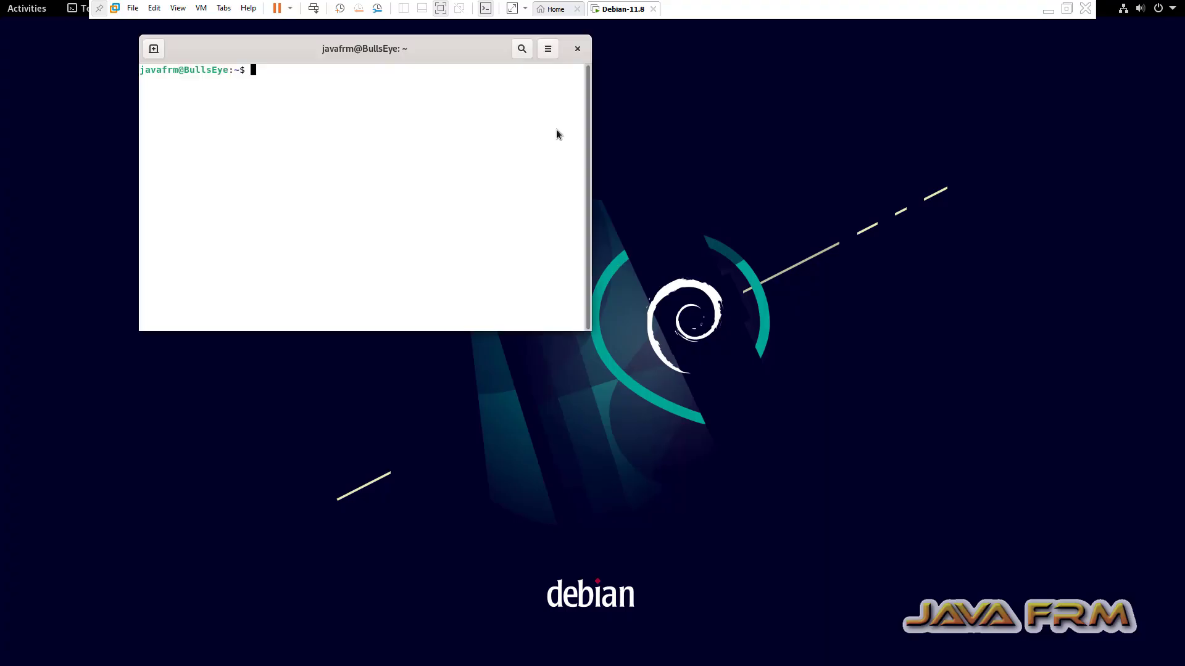
{"action": "double_click", "coordinate": [477, 48]}
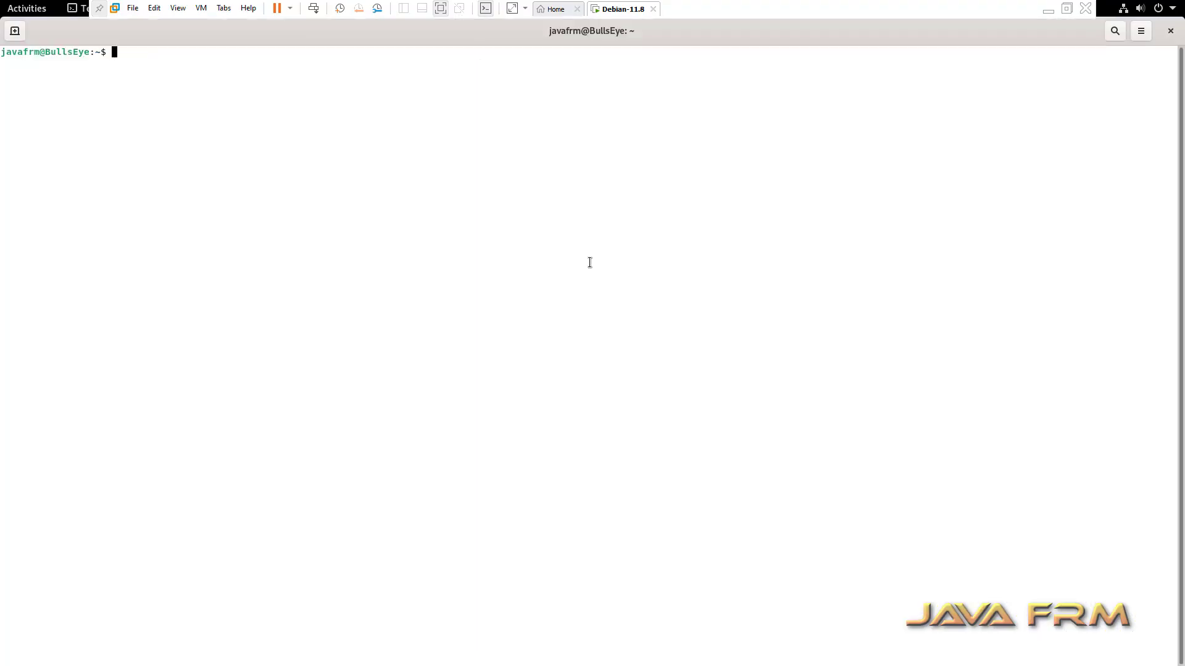
{"action": "key", "text": "ctrl+plus"}
{"action": "key", "text": "ctrl+plus"}
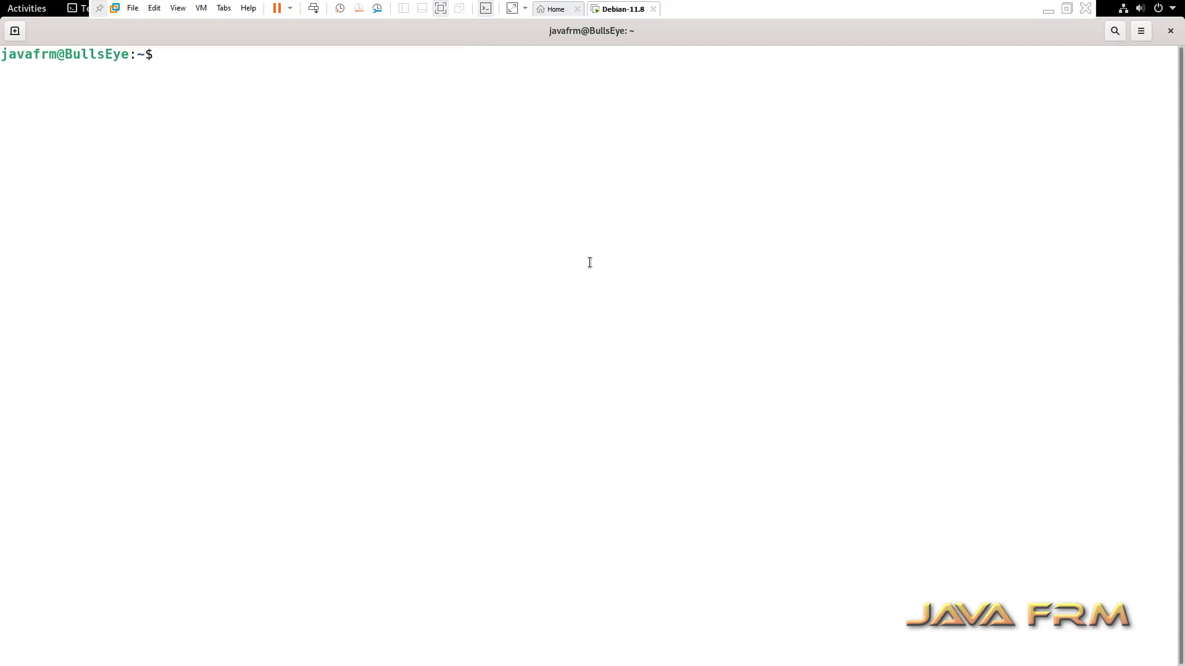
Check disk and memory usage in the terminal with df -kh and free -m.
{"action": "type", "text": "df -kh"}
{"action": "key", "text": "Return"}
{"action": "type", "text": "free "}
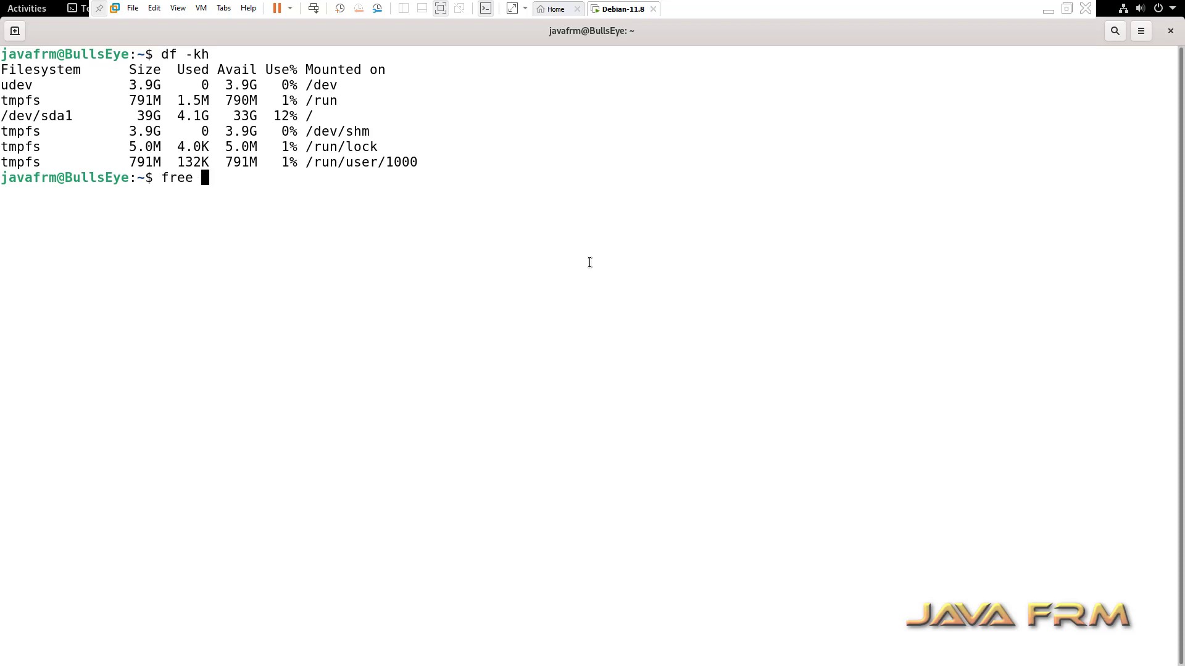
{"action": "type", "text": "-m"}
{"action": "key", "text": "Return"}
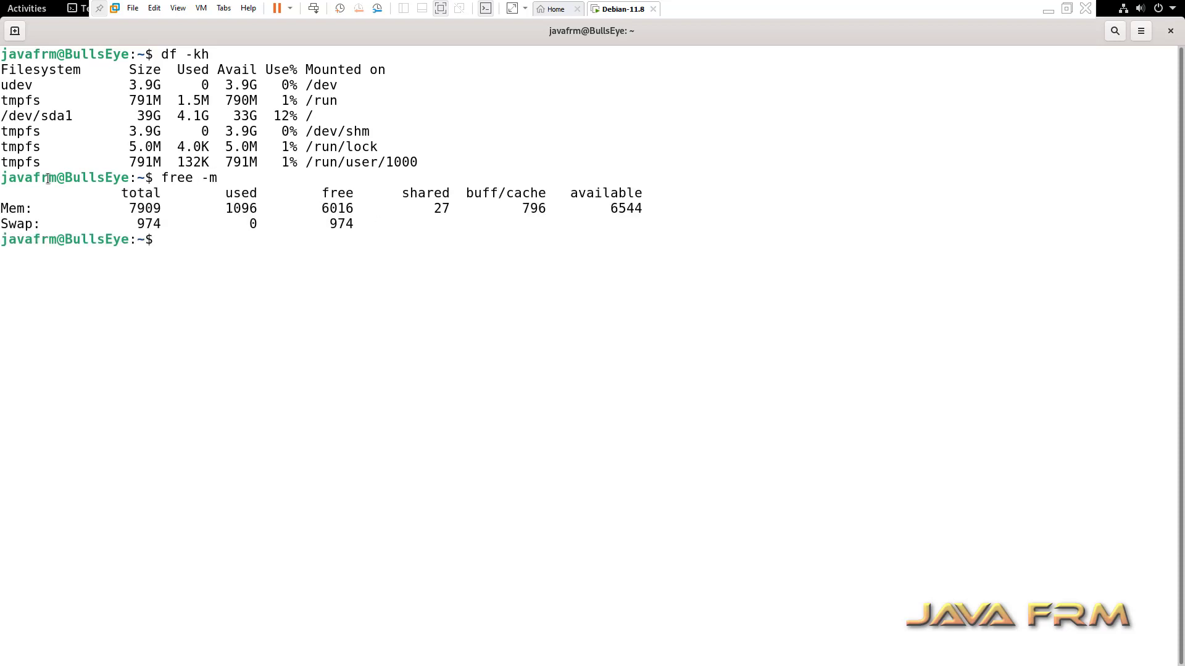
Copy all the terminal output from the guest and paste it into a new Notepad++ document on the host.
{"action": "left_click_drag", "start_coordinate": [162, 242], "coordinate": [0, 34]}
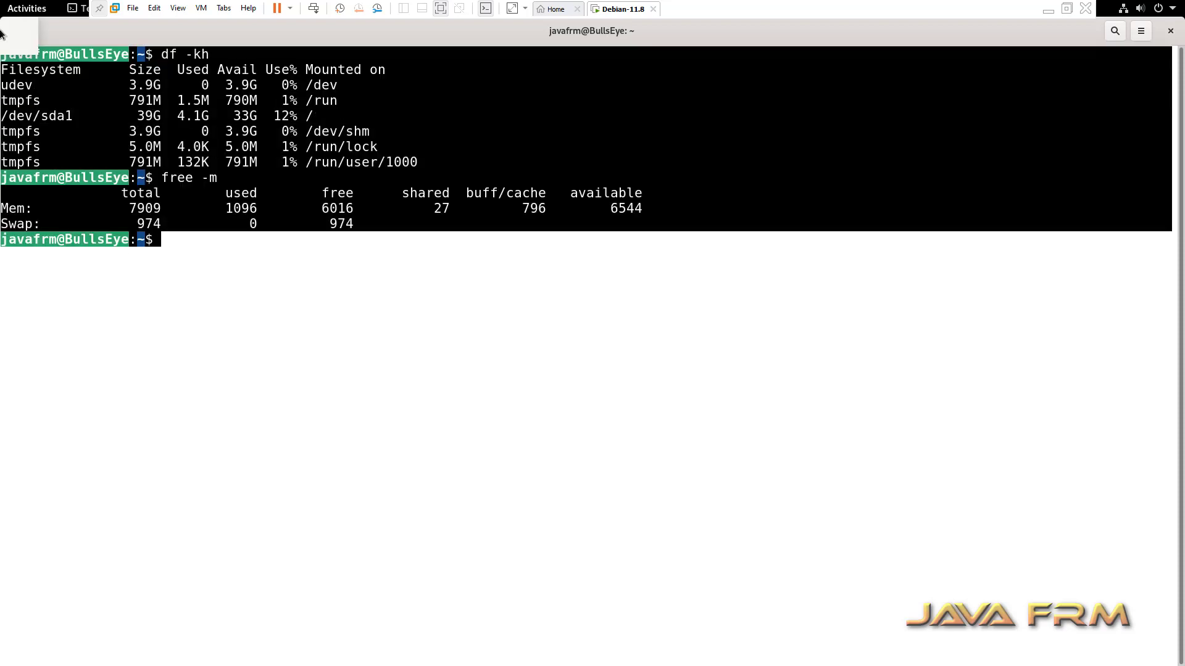
{"action": "mouse_move", "coordinate": [0, 0]}
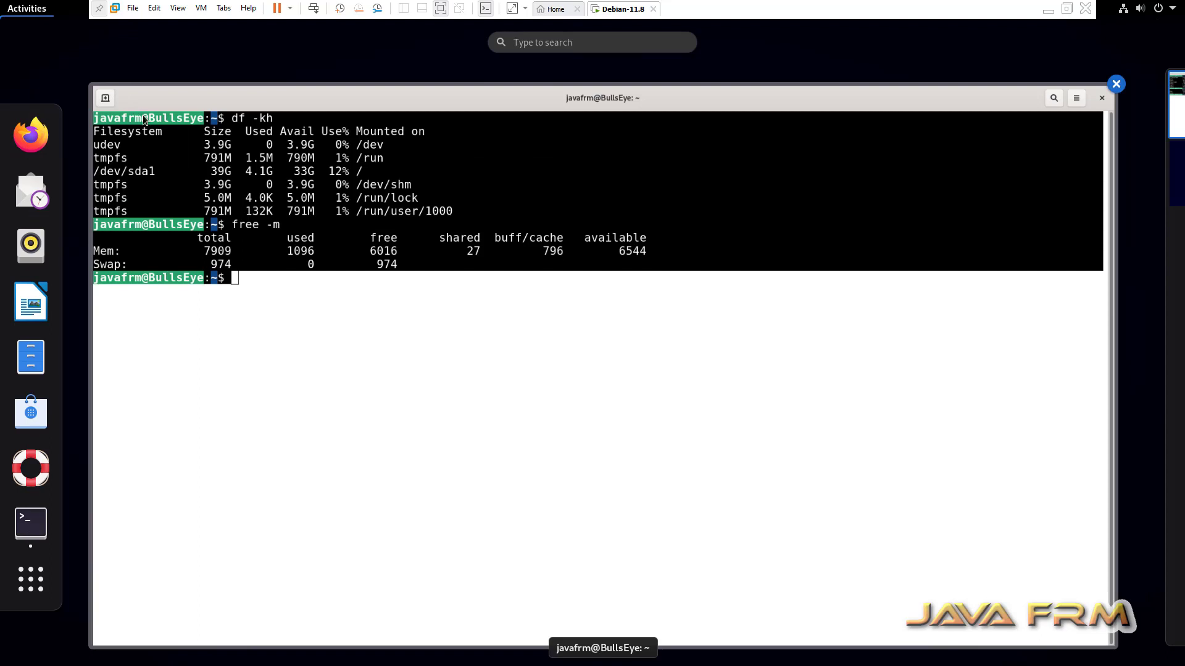
{"action": "left_click", "coordinate": [143, 115]}
{"action": "right_click", "coordinate": [109, 181]}
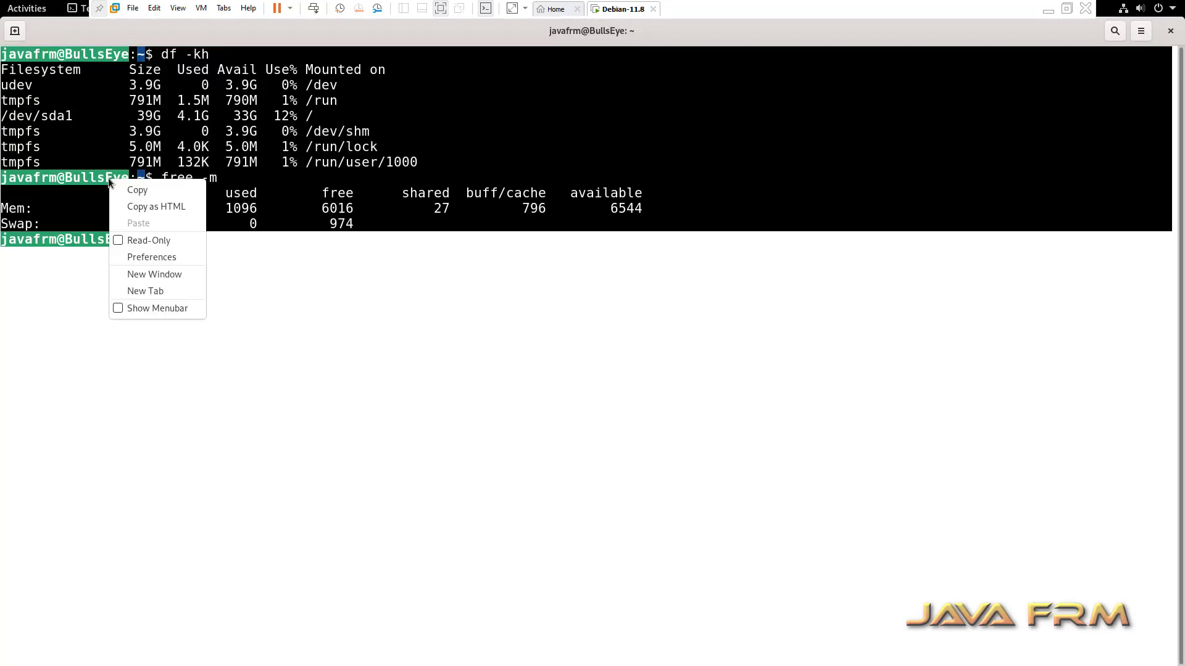
{"action": "left_click", "coordinate": [144, 191]}
{"action": "left_click", "coordinate": [1042, 6]}
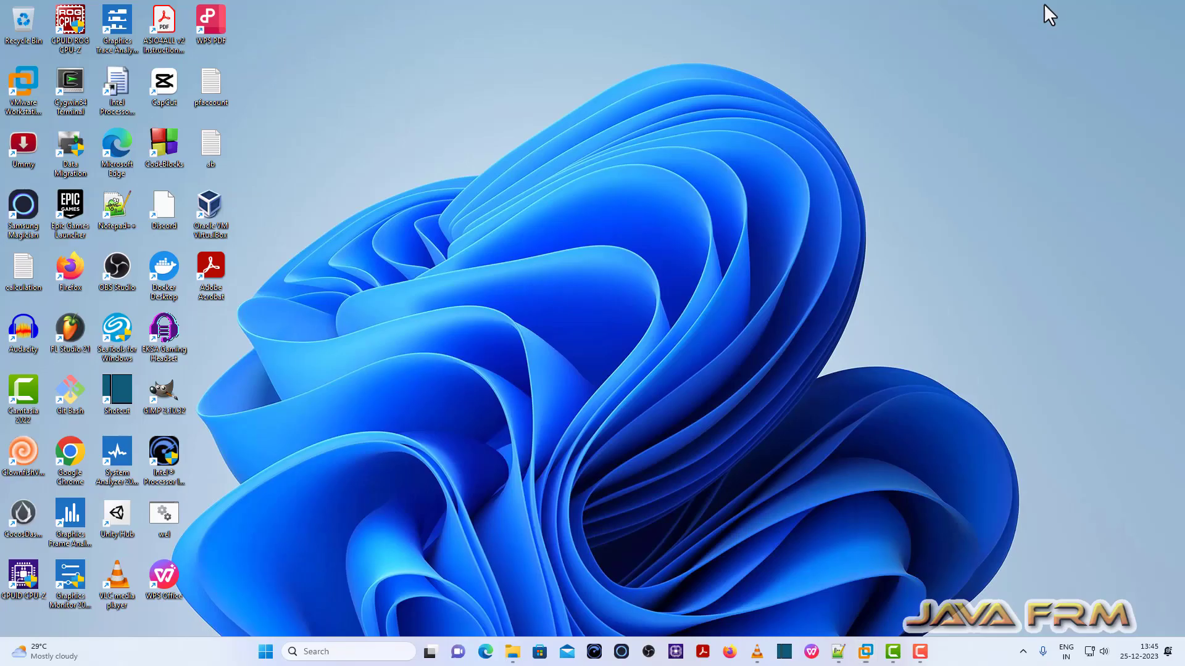
{"action": "left_click", "coordinate": [838, 652]}
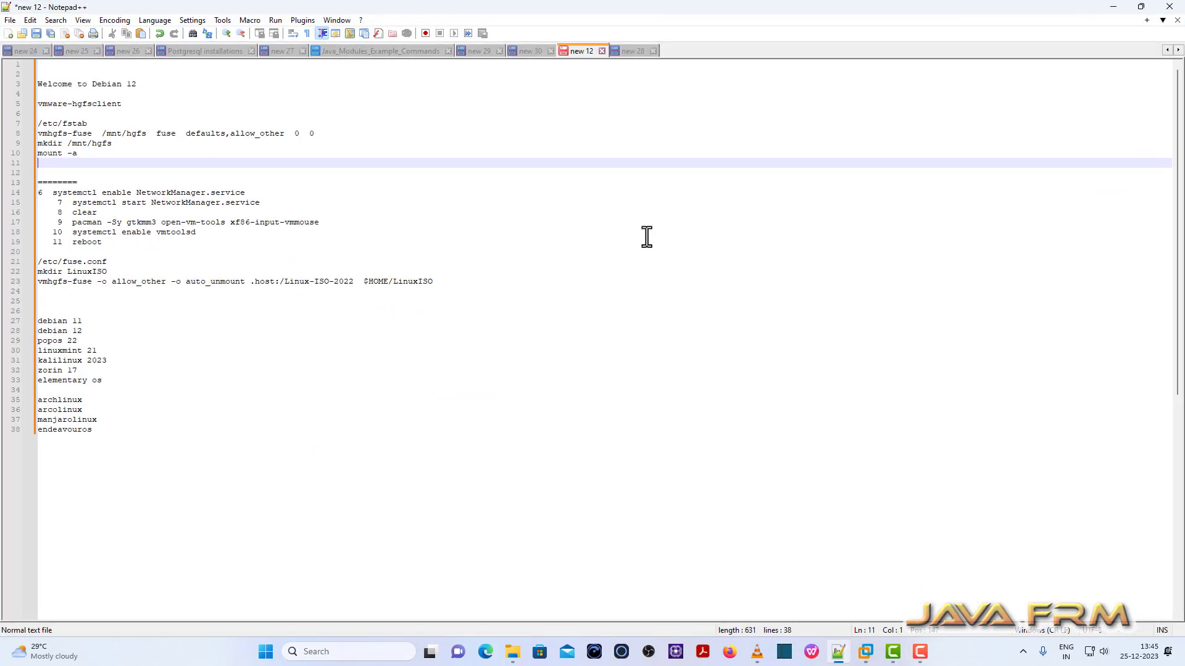
{"action": "key", "text": "ctrl+n"}
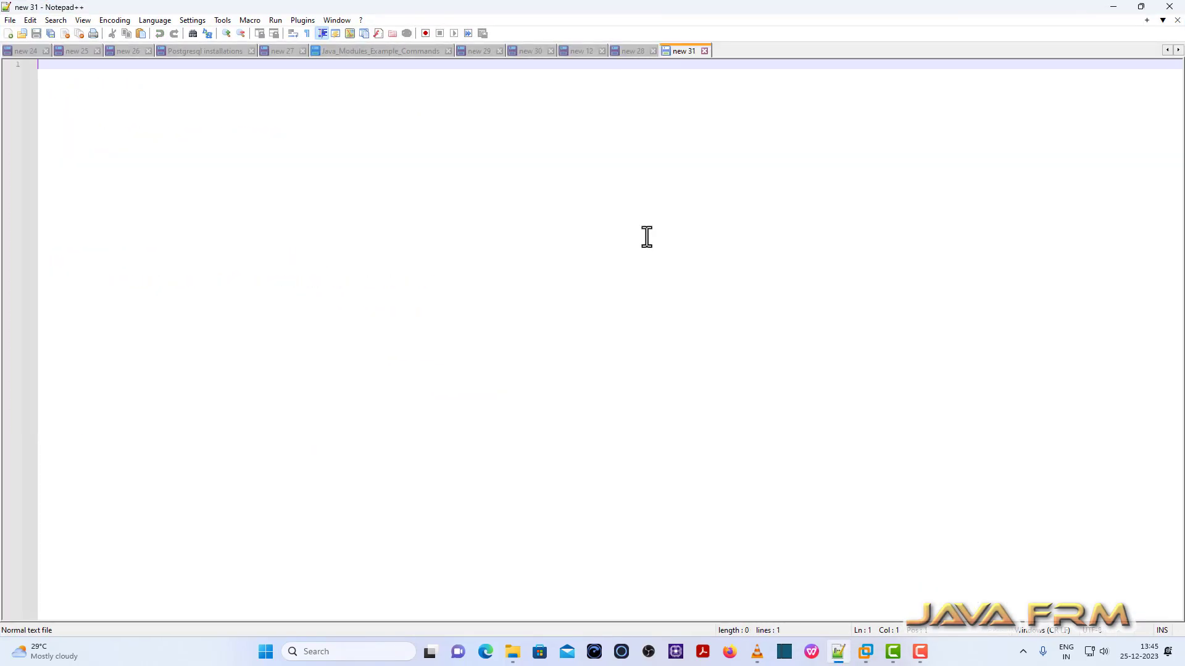
{"action": "key", "text": "ctrl+v"}
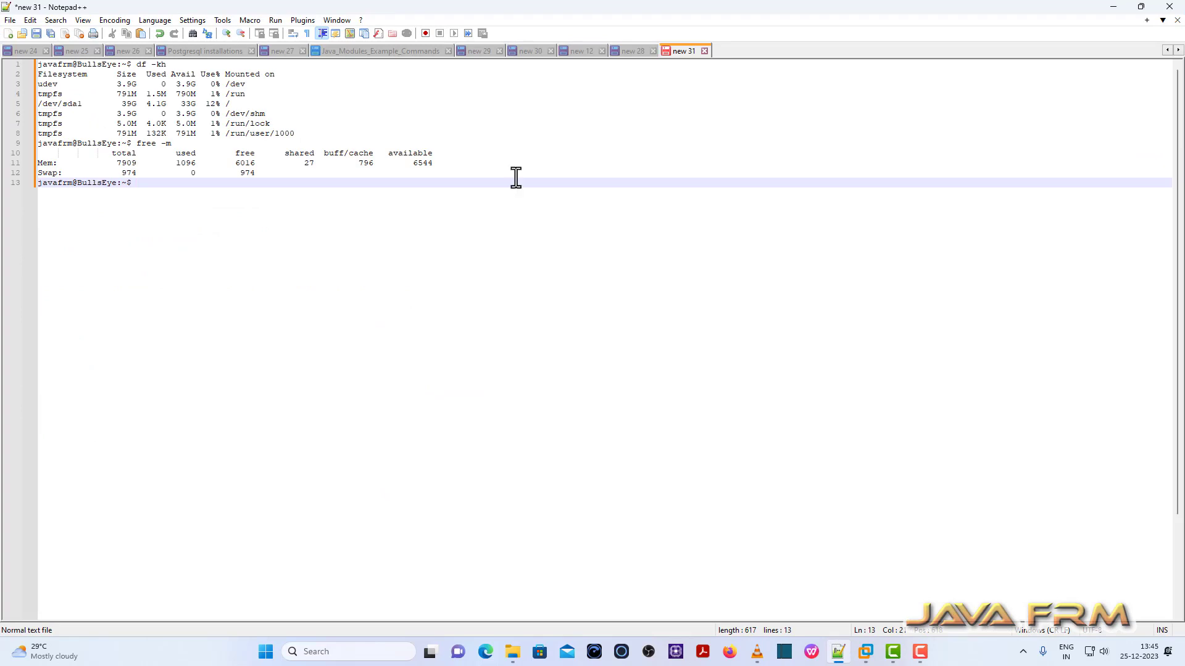
Add the line "Welcome to Debian 11.8 BullsEye" below the pasted terminal output, leaving a blank line between them.
{"action": "left_click_drag", "start_coordinate": [73, 64], "coordinate": [117, 64]}
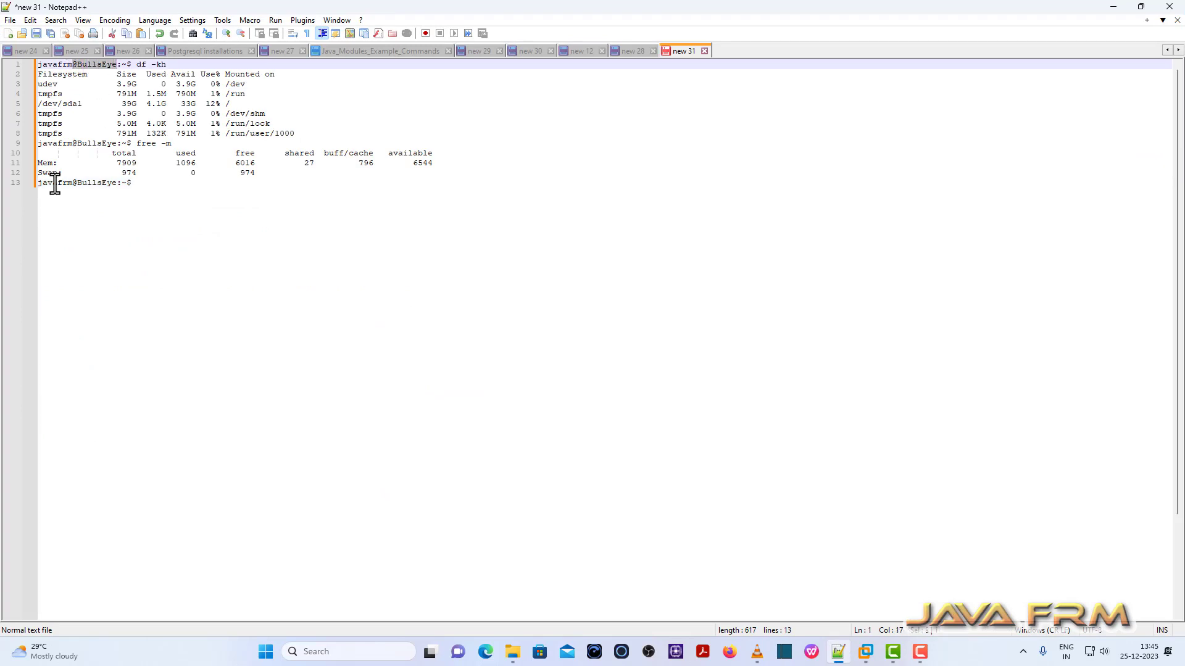
{"action": "left_click", "coordinate": [148, 188]}
{"action": "key", "text": "Return"}
{"action": "key", "text": "Return"}
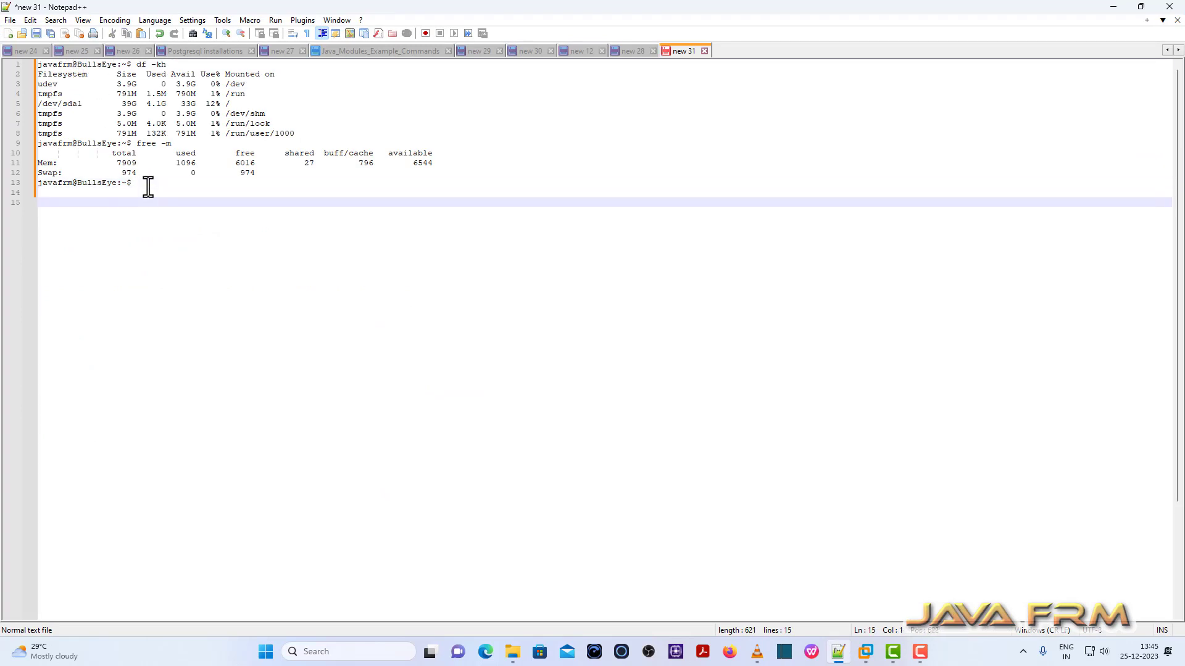
{"action": "type", "text": "Welcome to Debian 11.8 Bu"}
{"action": "key", "text": "Return"}
Copy the welcome line from Notepad++, paste it at the Debian virtual machine's terminal prompt, and close the terminal.
{"action": "left_click_drag", "start_coordinate": [193, 203], "coordinate": [4, 203]}
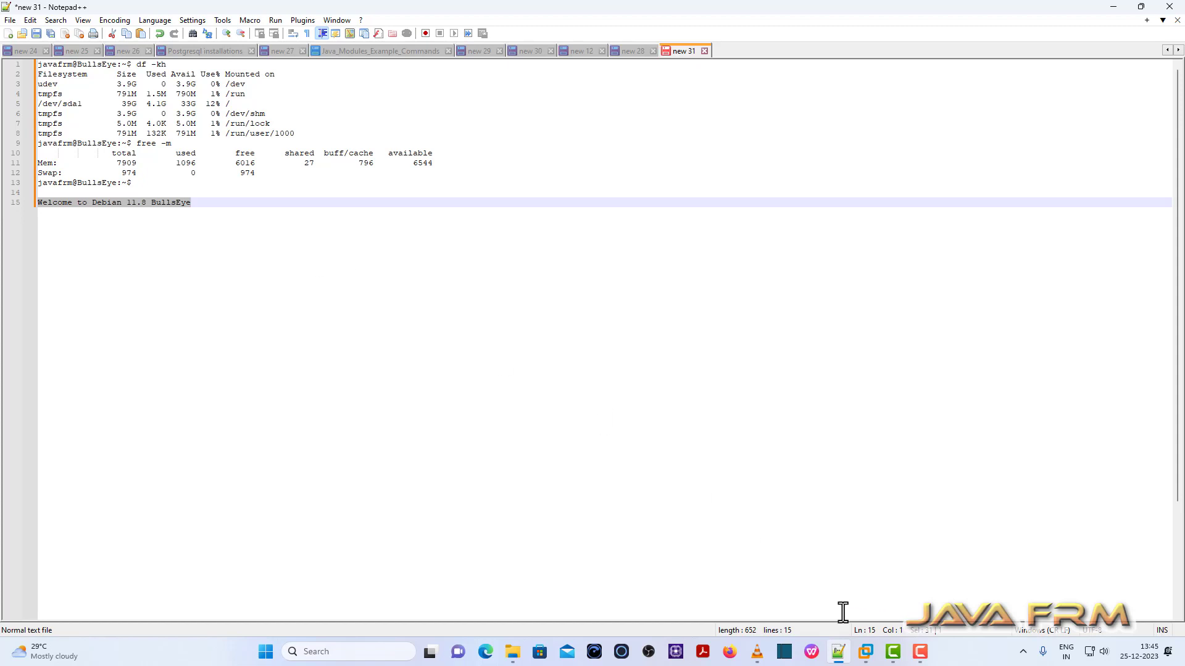
{"action": "left_click", "coordinate": [864, 659]}
{"action": "left_click", "coordinate": [912, 586]}
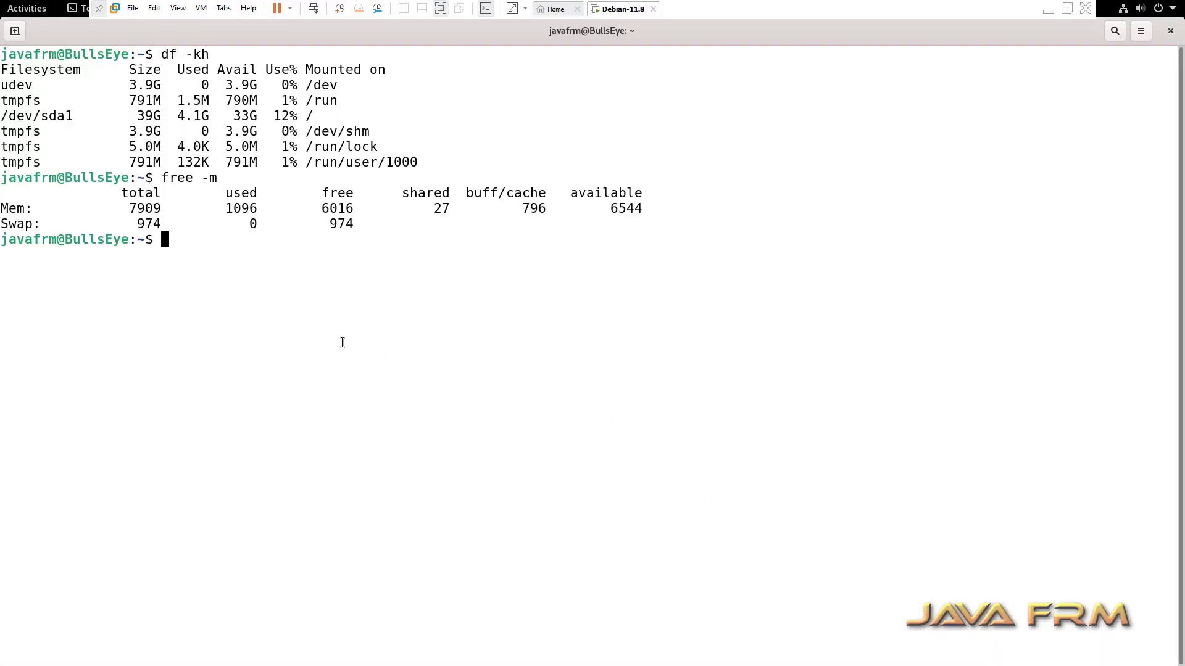
{"action": "right_click", "coordinate": [339, 343]}
{"action": "left_click", "coordinate": [379, 386]}
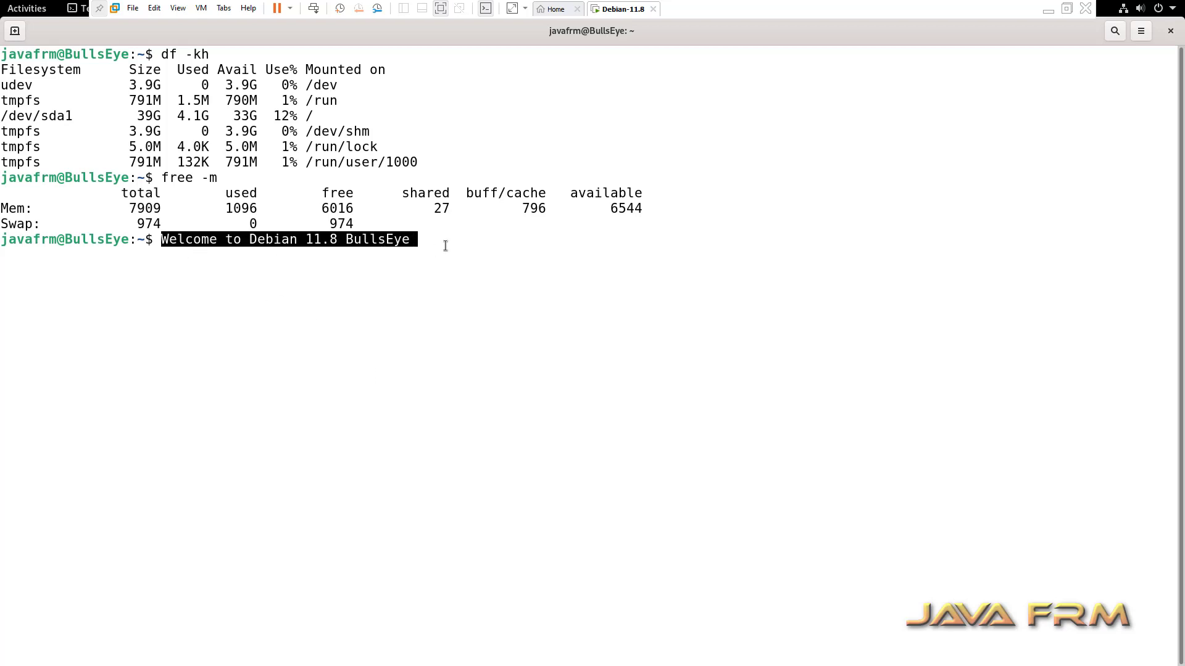
{"action": "left_click", "coordinate": [1170, 32]}
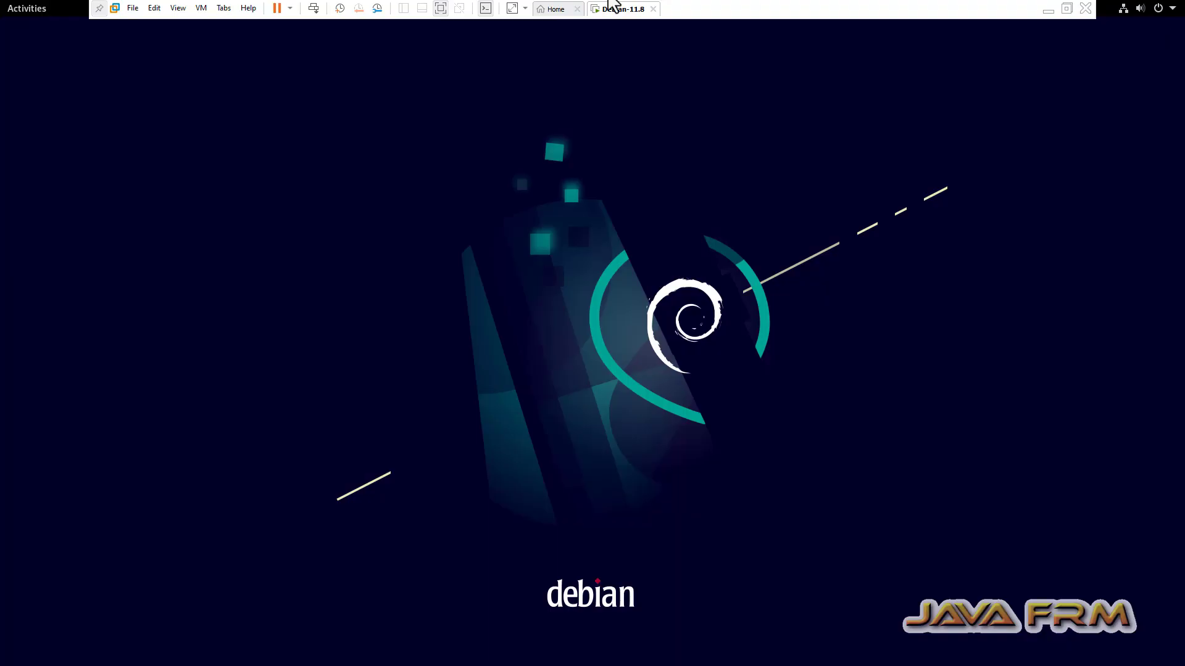
Open the Downloads folder in Debian's file manager with the window maximized.
{"action": "left_click", "coordinate": [24, 10]}
{"action": "left_click", "coordinate": [37, 385]}
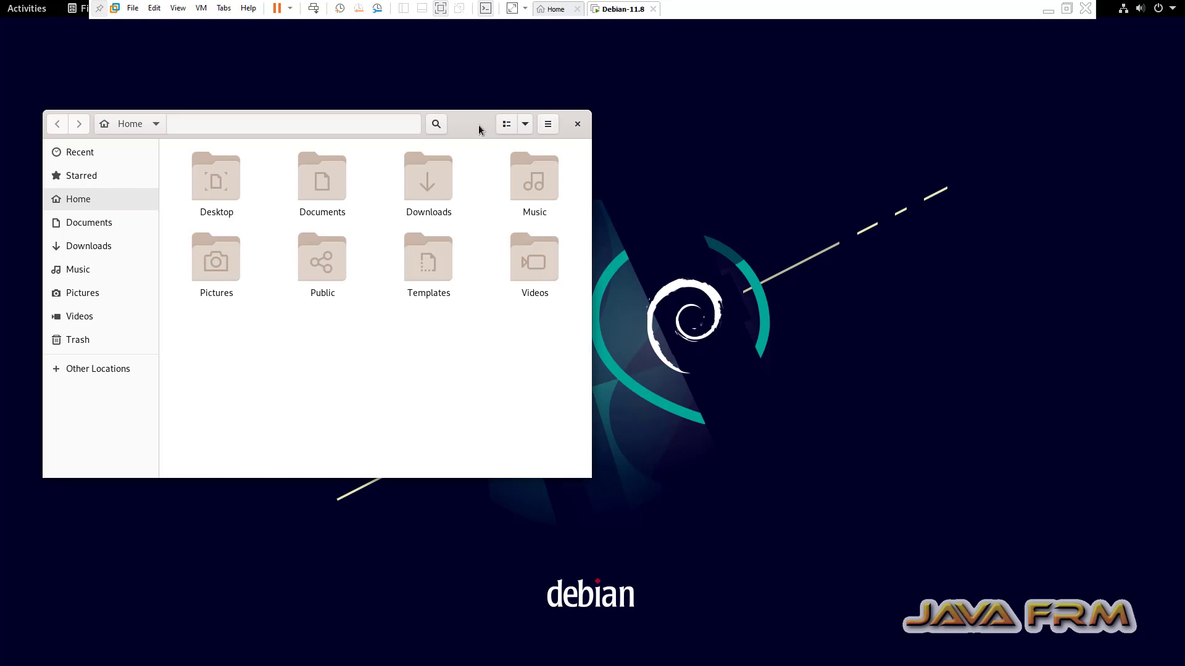
{"action": "double_click", "coordinate": [479, 125]}
{"action": "double_click", "coordinate": [380, 95]}
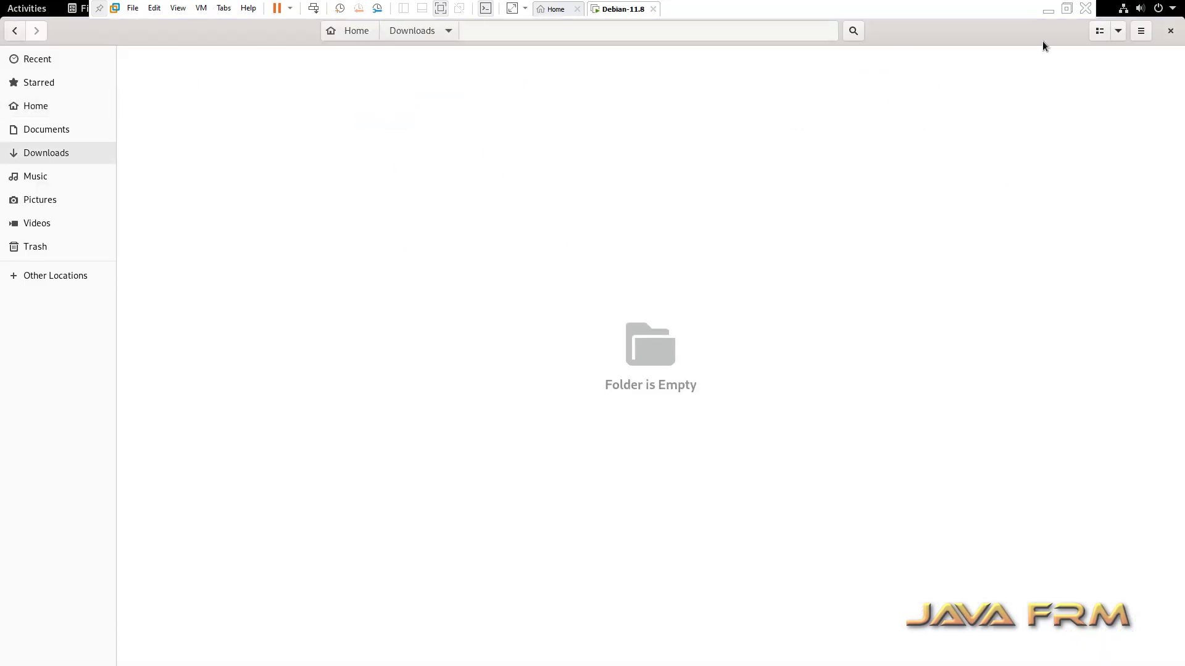
Take the virtual machine out of full screen and place its window beside the host's Linux-ISO-2022 folder, showing both.
{"action": "left_click", "coordinate": [1066, 8]}
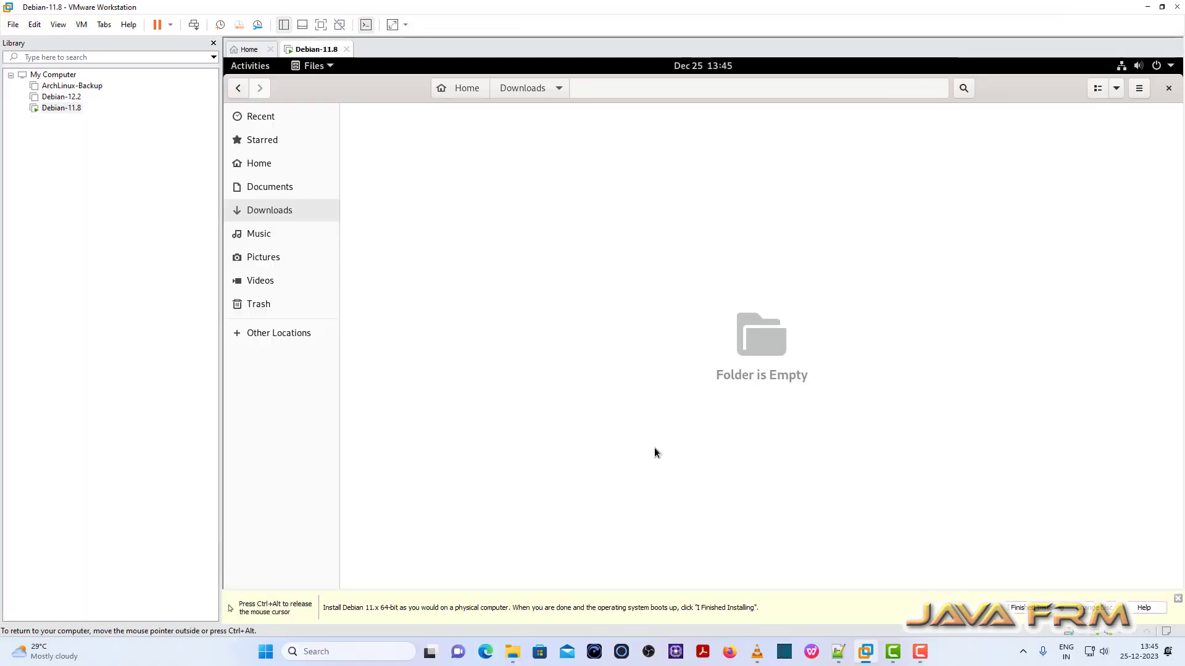
{"action": "left_click", "coordinate": [512, 649]}
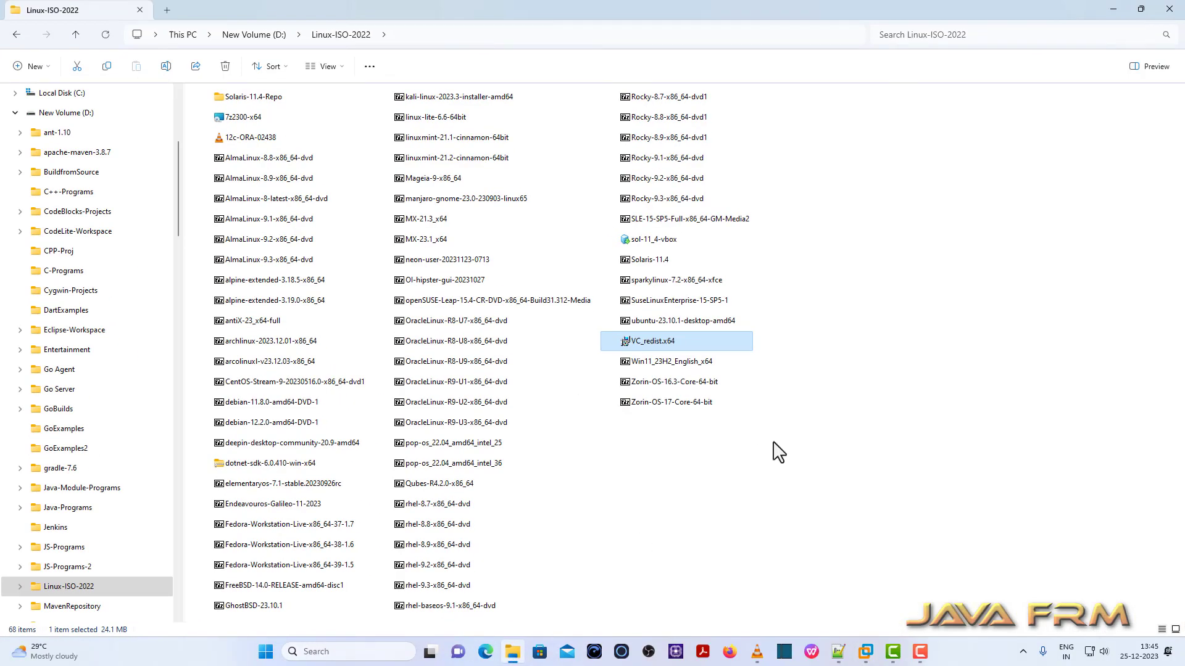
{"action": "left_click", "coordinate": [865, 652]}
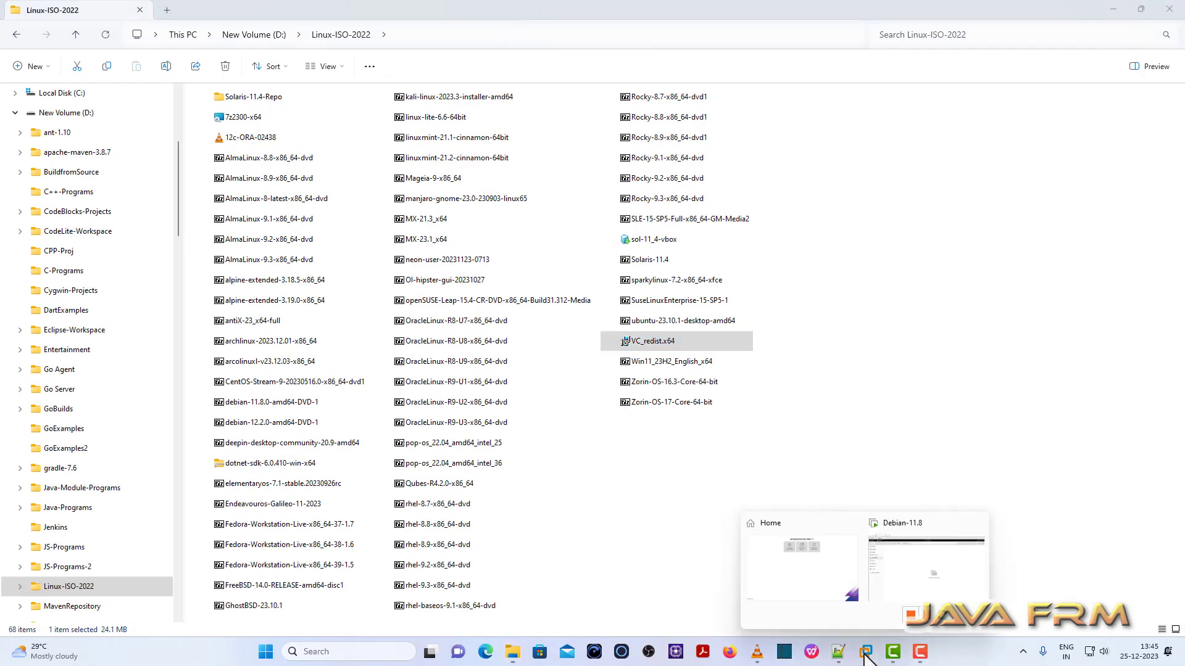
{"action": "left_click", "coordinate": [896, 585]}
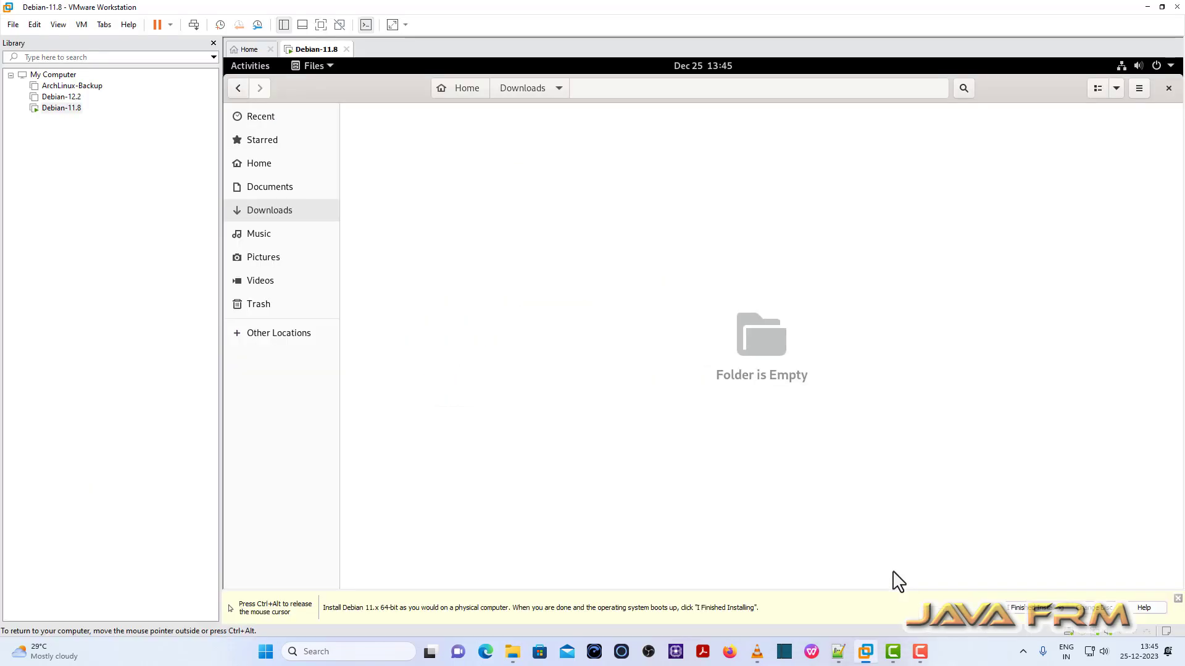
{"action": "double_click", "coordinate": [1063, 15]}
{"action": "left_click_drag", "start_coordinate": [899, 60], "coordinate": [443, 69]}
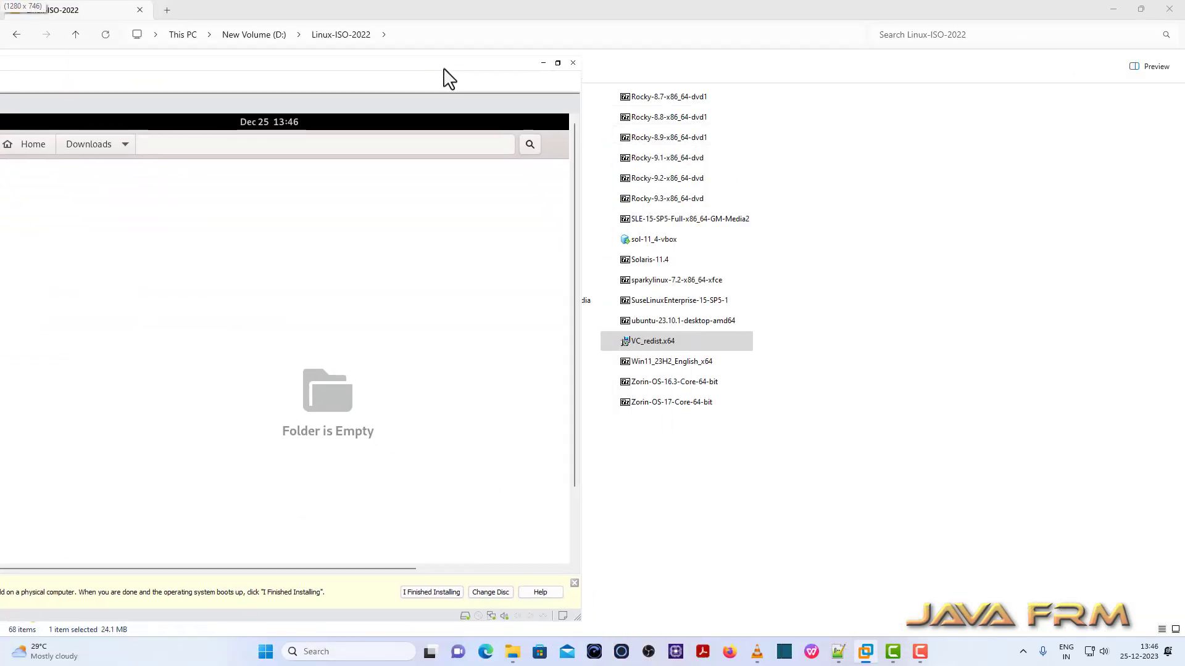
Copy VC_redist.x64 from the host's Linux-ISO-2022 folder into Debian's Downloads folder by drag-and-drop, and close the Debian file manager.
{"action": "left_click", "coordinate": [652, 349]}
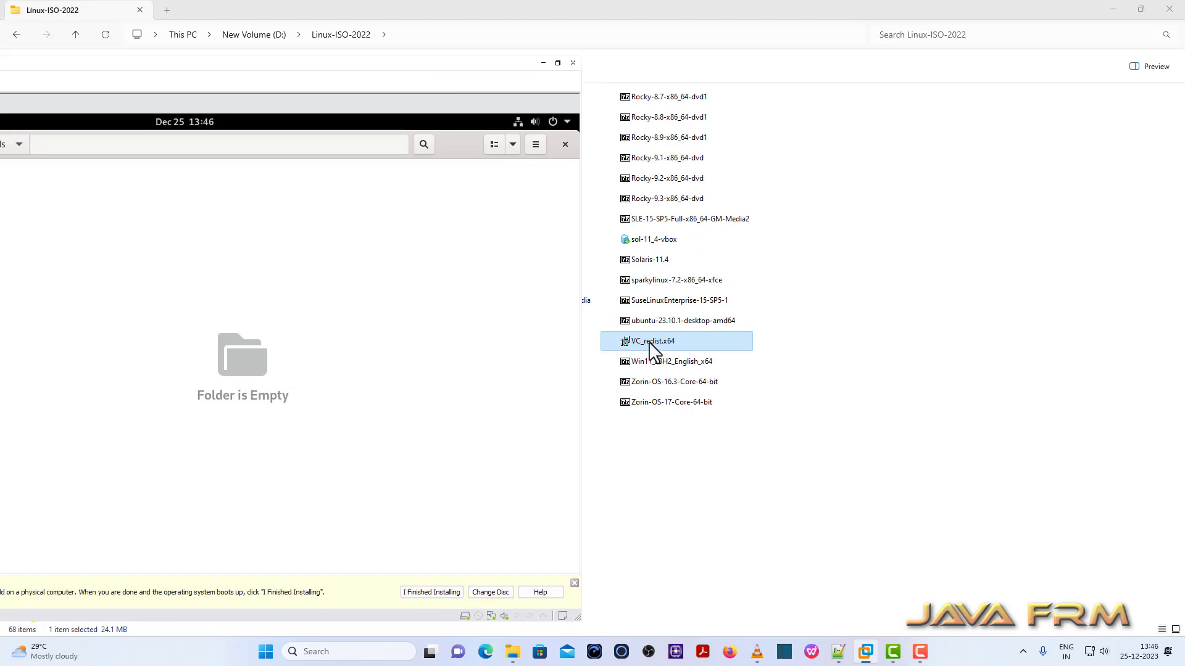
{"action": "left_click_drag", "start_coordinate": [649, 340], "coordinate": [164, 317]}
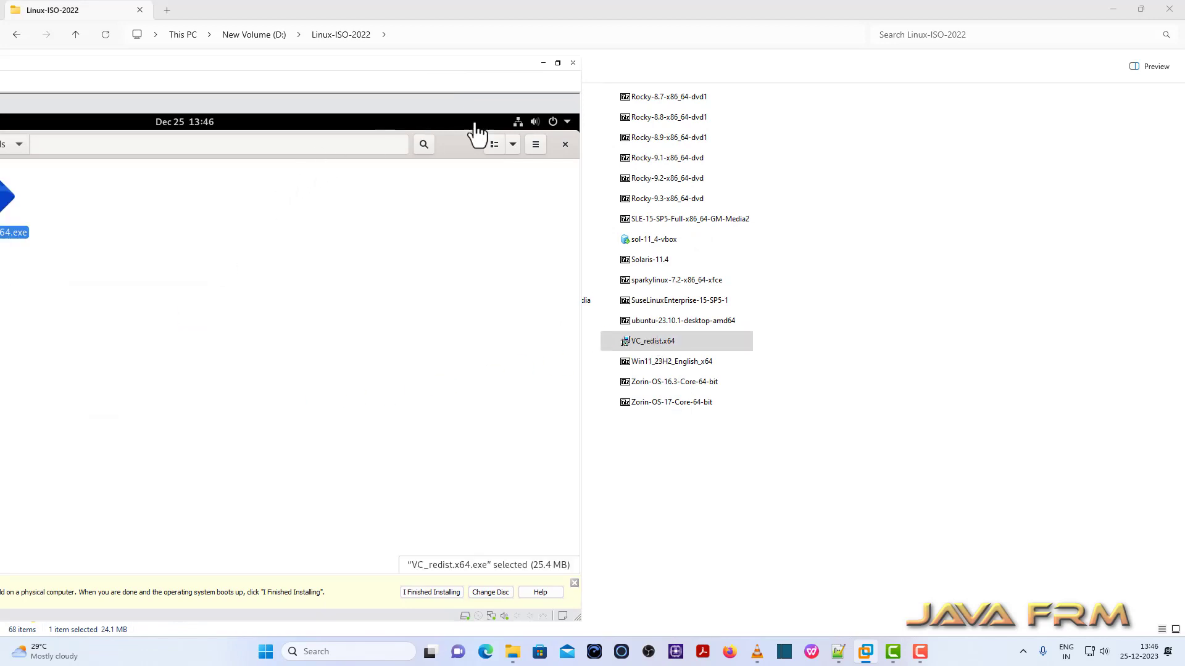
{"action": "double_click", "coordinate": [490, 67]}
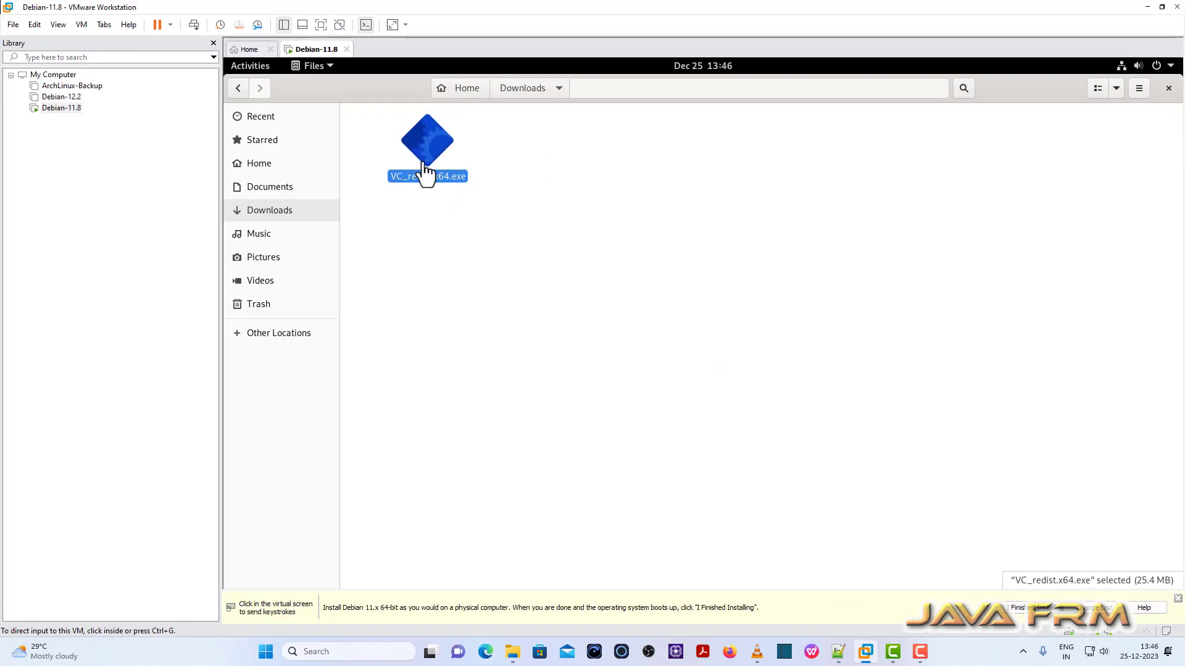
{"action": "left_click", "coordinate": [1168, 88]}
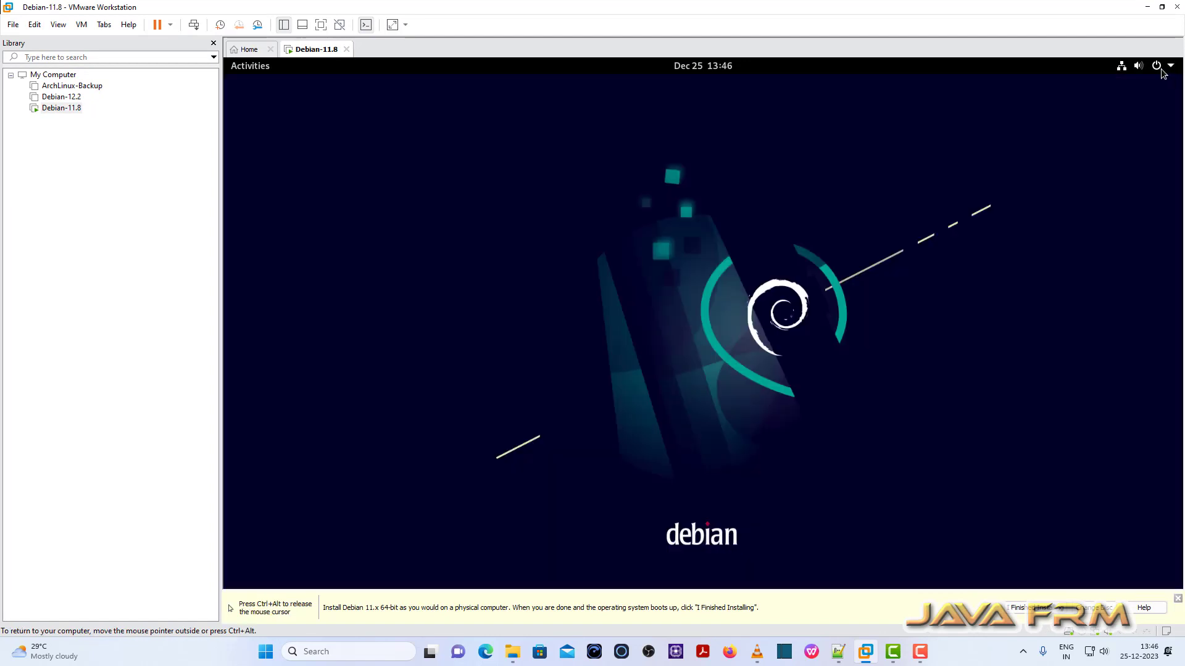
Power off the Debian guest from its desktop and dismiss the removable devices hint.
{"action": "left_click", "coordinate": [1161, 69]}
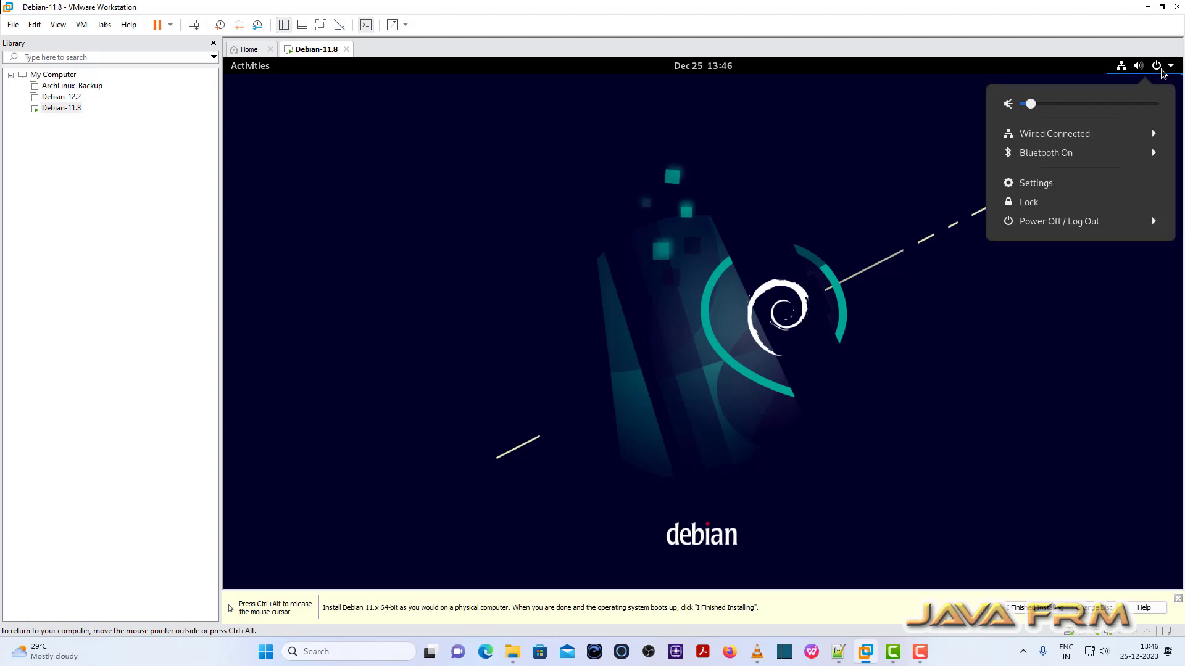
{"action": "left_click", "coordinate": [1061, 225]}
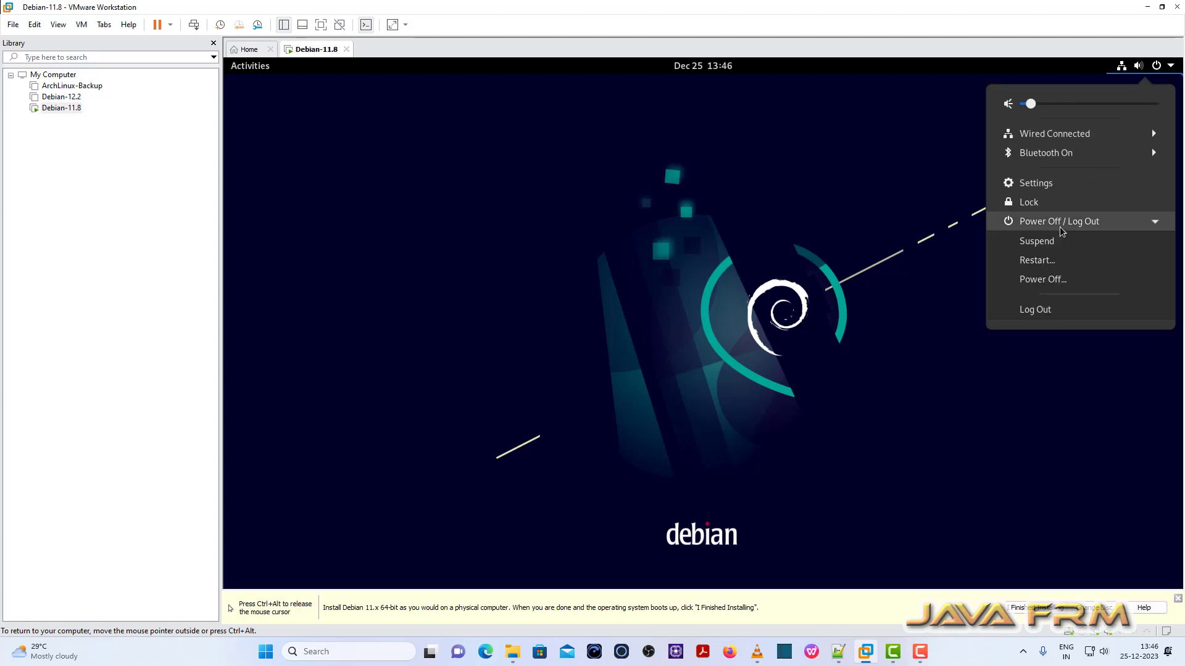
{"action": "left_click", "coordinate": [1061, 281]}
{"action": "left_click", "coordinate": [767, 365]}
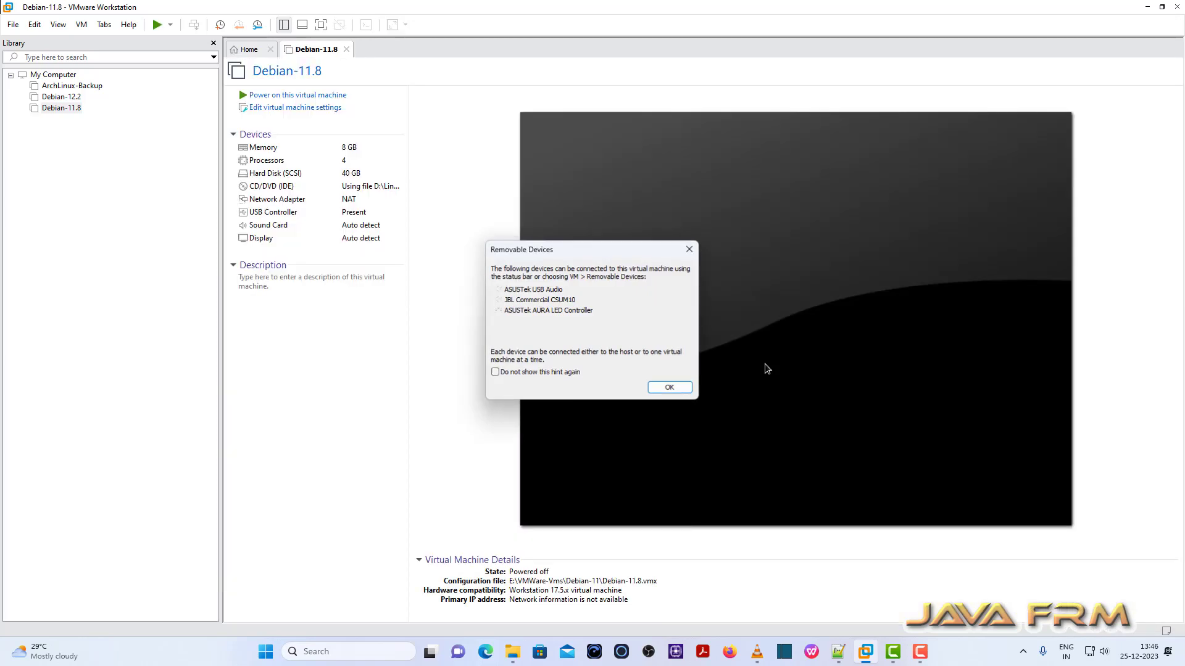
{"action": "left_click", "coordinate": [664, 383]}
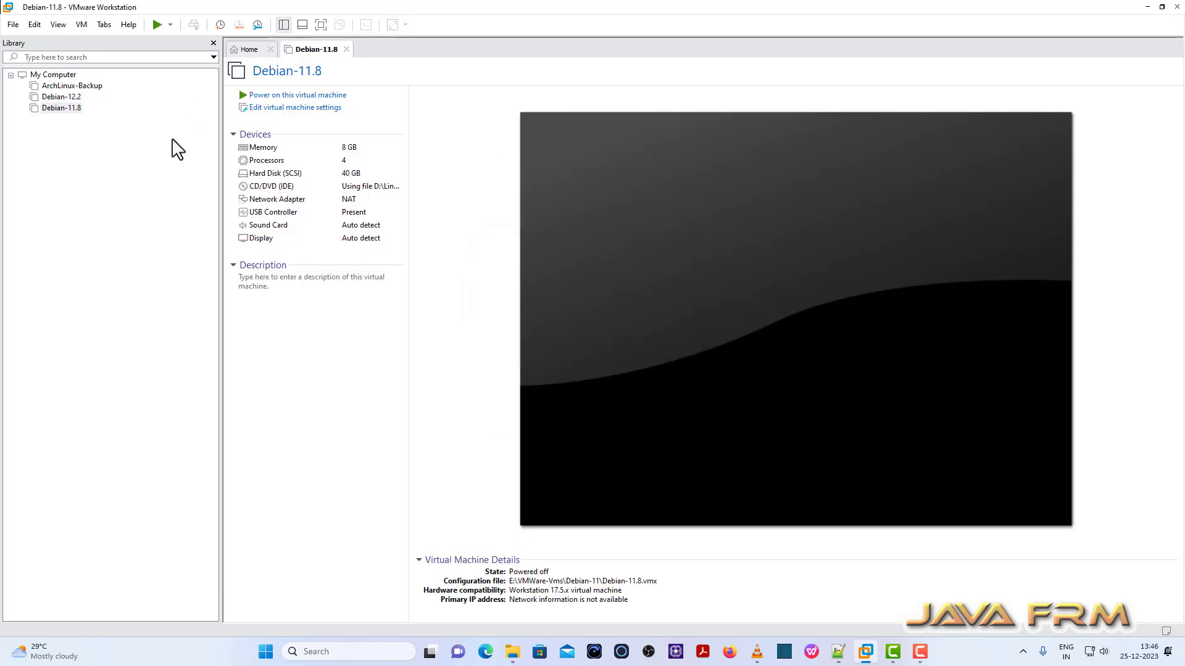
Set folder sharing to Always enabled in the Debian-11.8 virtual machine's settings.
{"action": "left_click", "coordinate": [281, 108]}
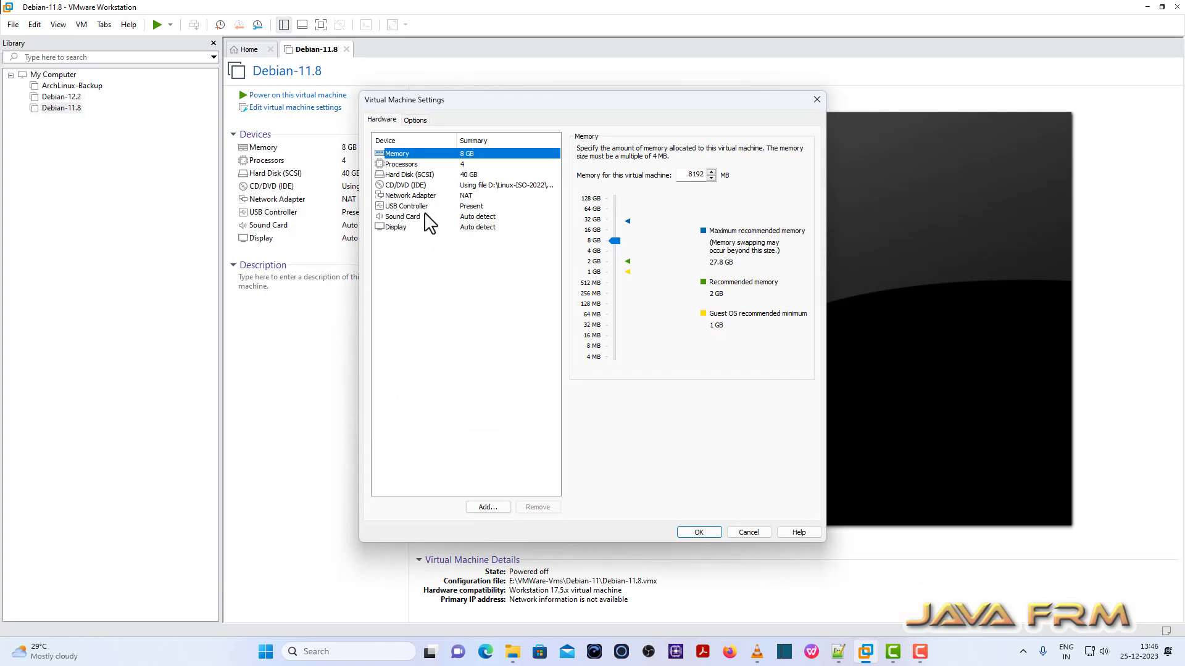
{"action": "left_click", "coordinate": [416, 120]}
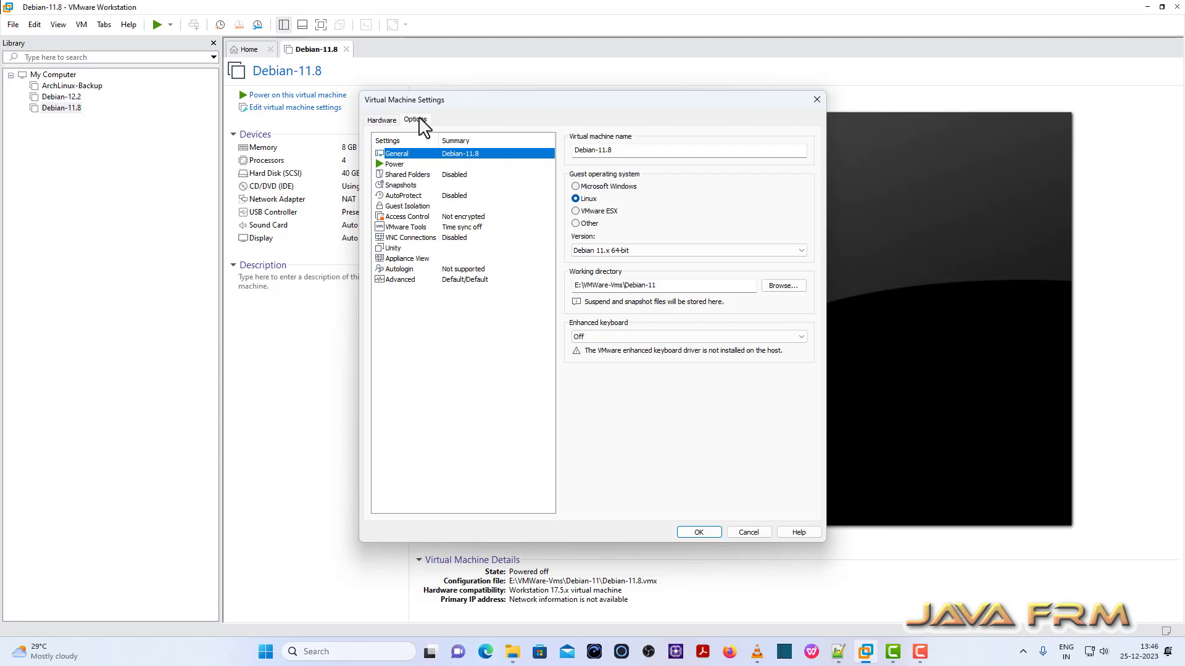
{"action": "left_click", "coordinate": [411, 177]}
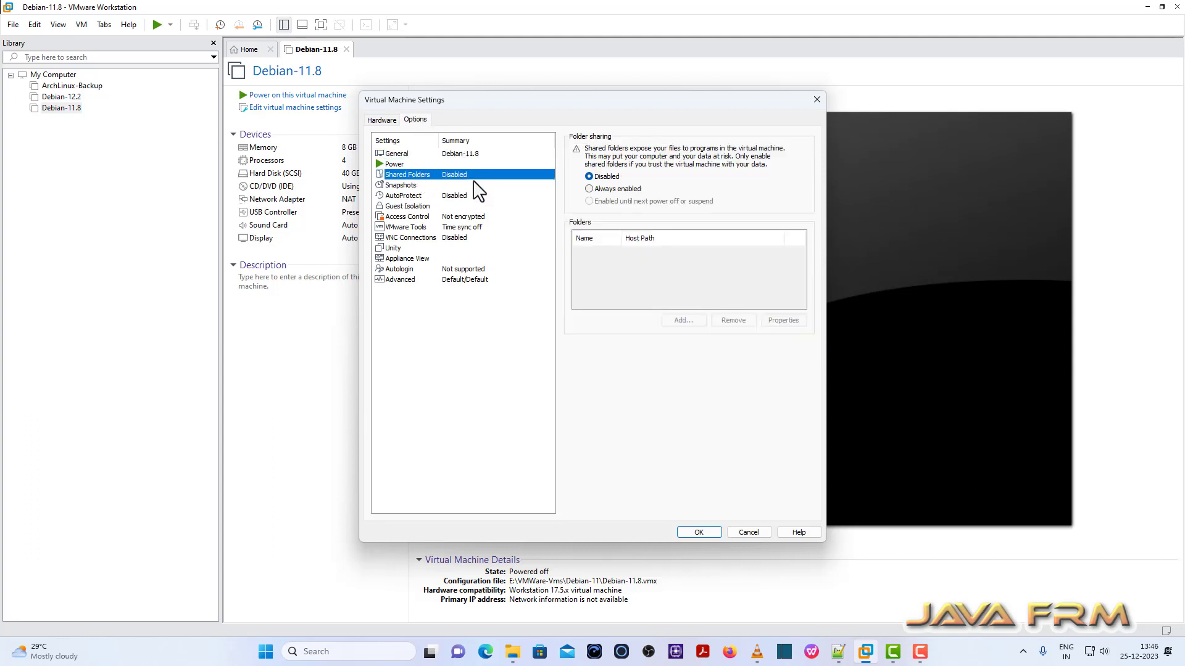
{"action": "left_click", "coordinate": [588, 189]}
Add the host folder D:\Linux-ISO-2022 as an enabled, non-read-only shared folder named Linux-ISO-2022.
{"action": "left_click", "coordinate": [685, 321]}
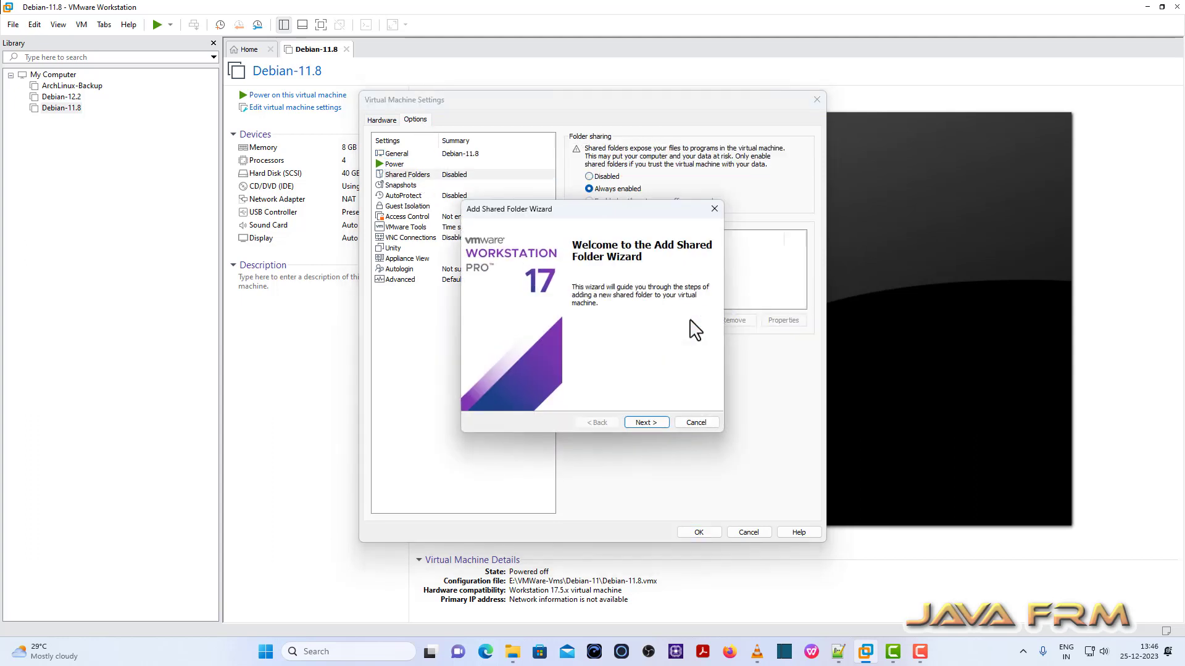
{"action": "left_click", "coordinate": [657, 426]}
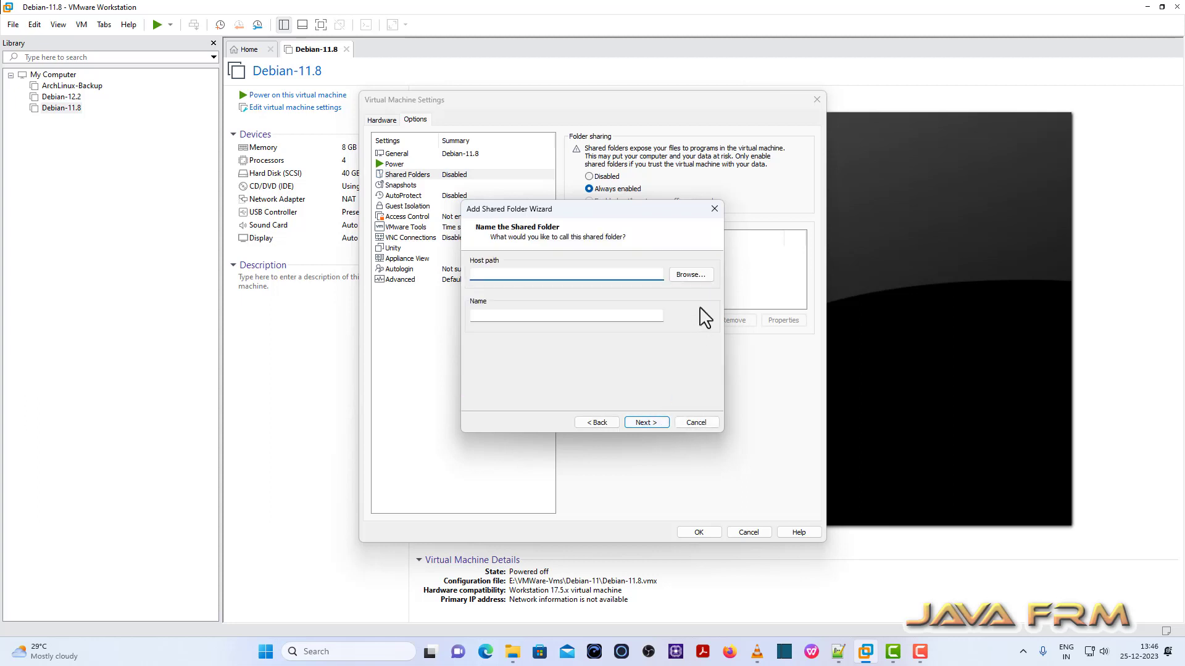
{"action": "left_click", "coordinate": [694, 276]}
{"action": "left_click", "coordinate": [567, 377]}
{"action": "double_click", "coordinate": [568, 377]}
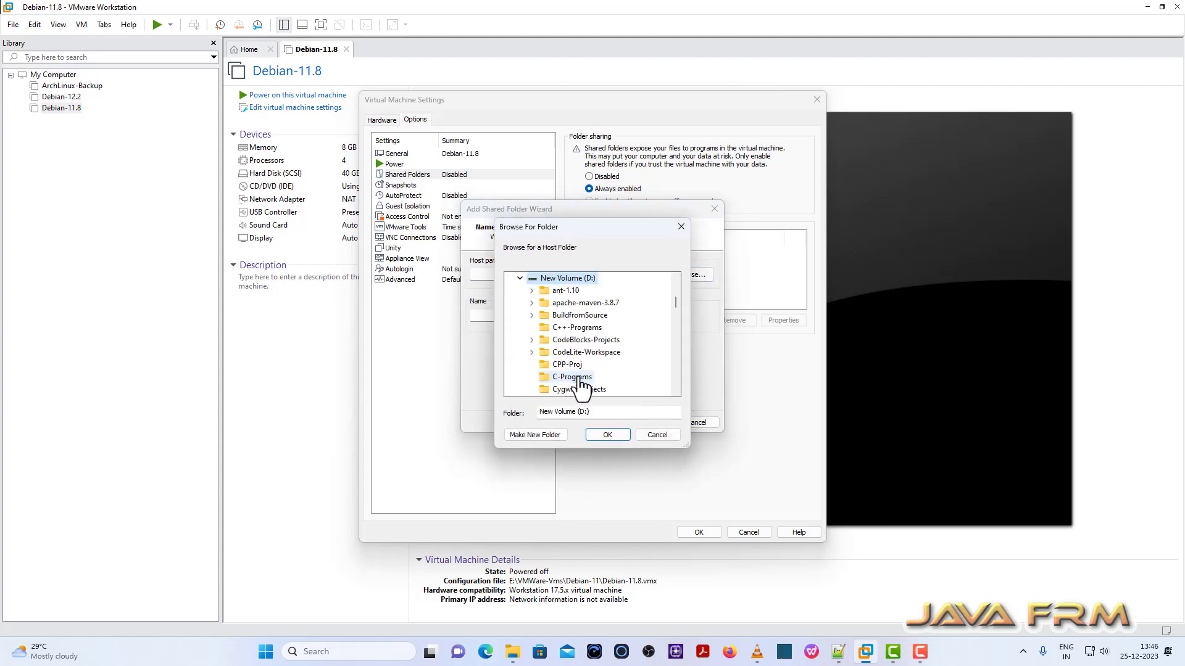
{"action": "scroll", "coordinate": [580, 386], "scroll_direction": "down", "scroll_amount": 5}
{"action": "scroll", "coordinate": [581, 386], "scroll_direction": "up", "scroll_amount": 1}
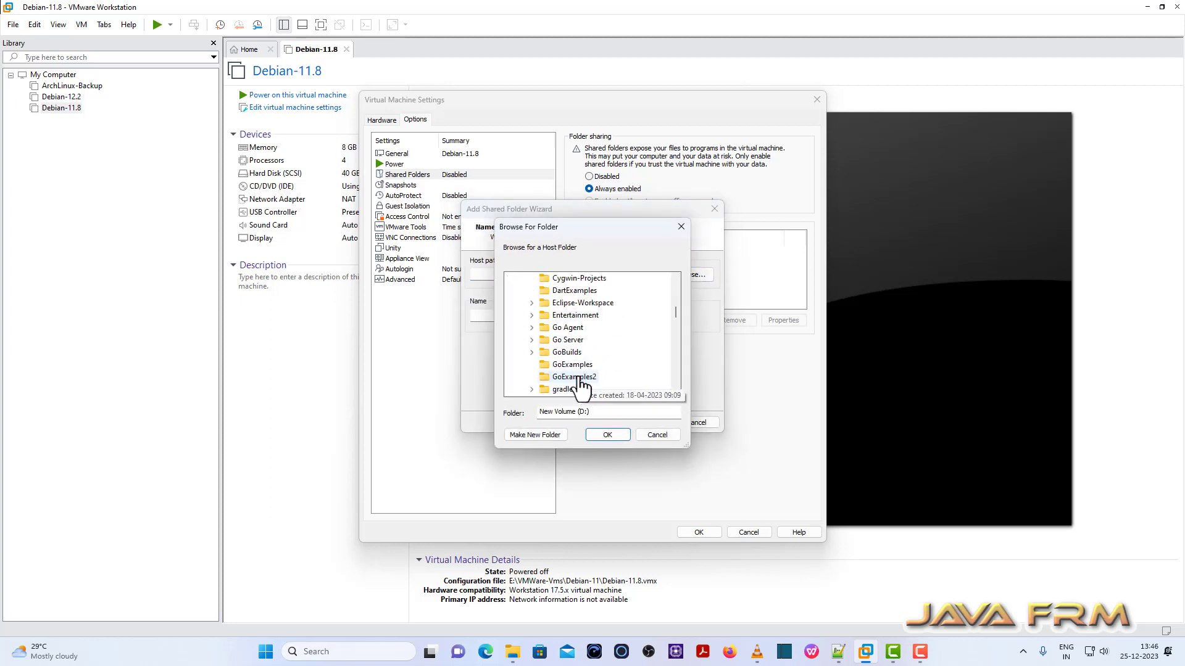
{"action": "scroll", "coordinate": [580, 385], "scroll_direction": "down", "scroll_amount": 2}
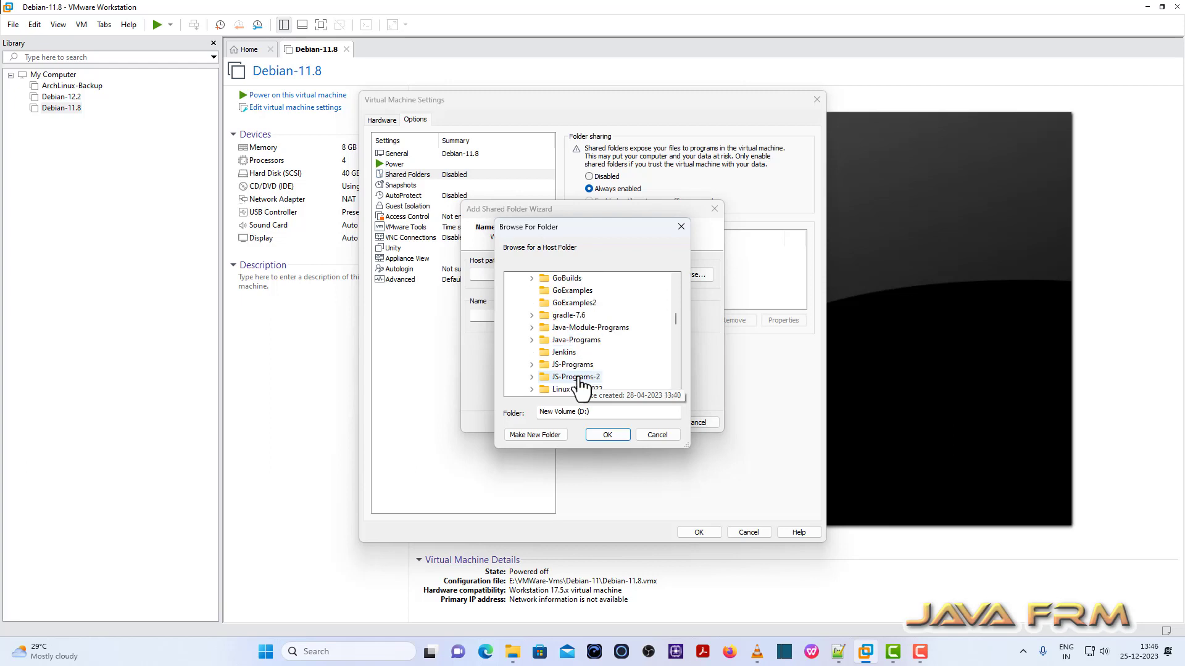
{"action": "left_click", "coordinate": [577, 389]}
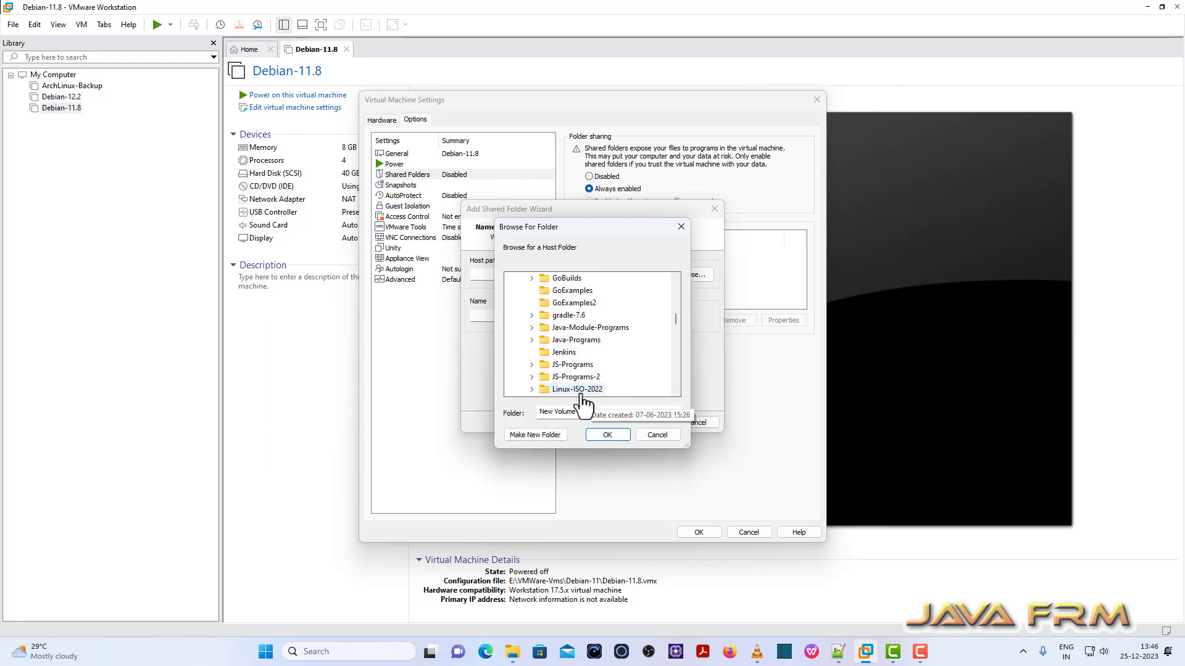
{"action": "left_click", "coordinate": [609, 435]}
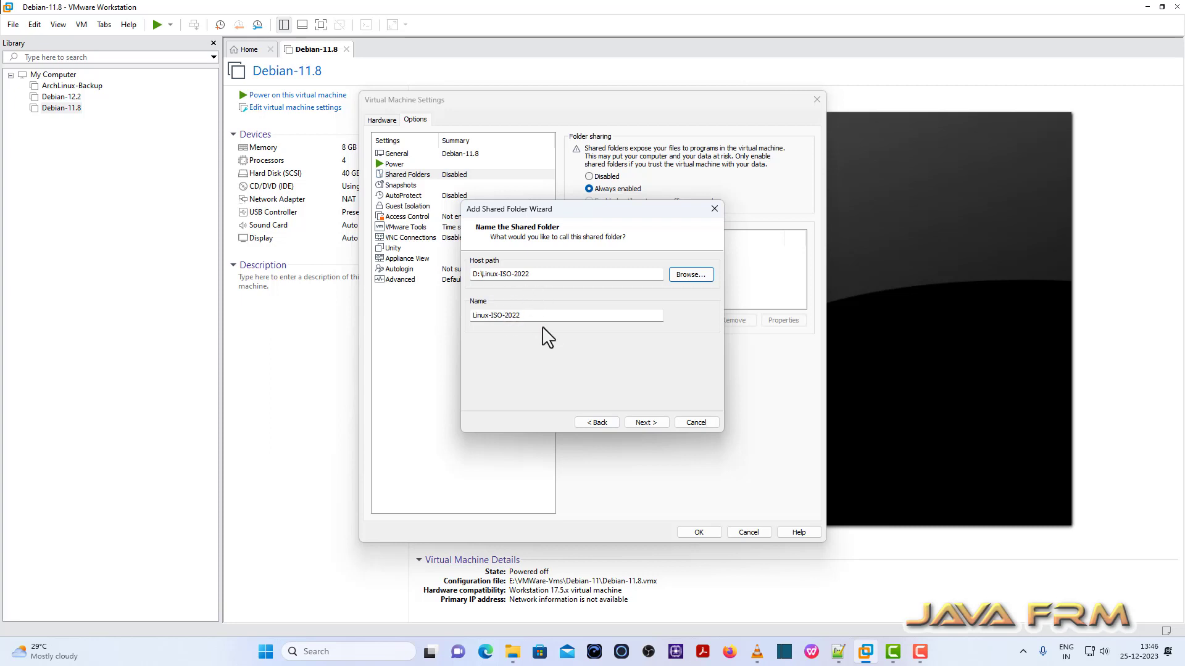
{"action": "left_click", "coordinate": [656, 423]}
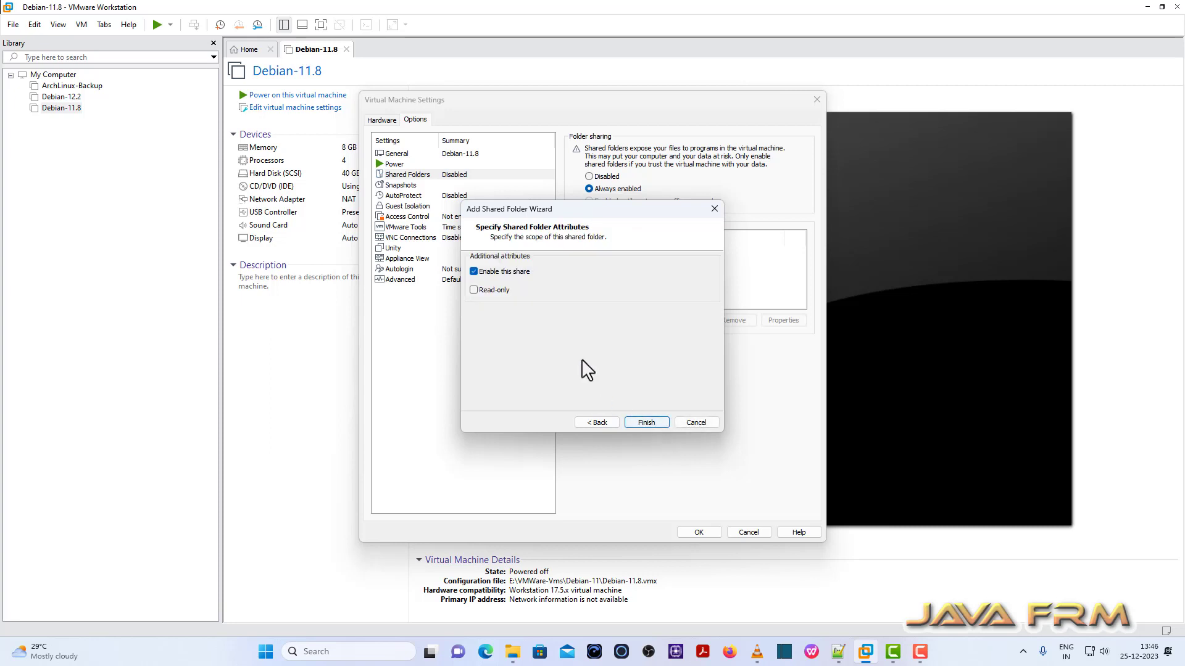
{"action": "left_click", "coordinate": [645, 422]}
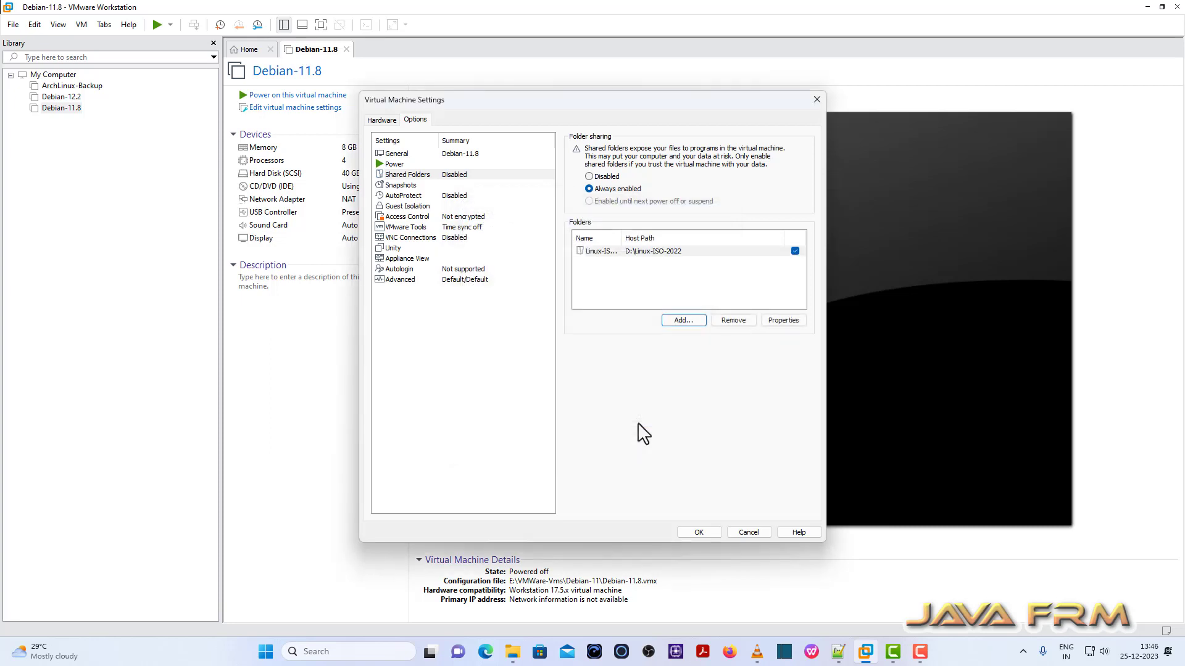
Save the virtual machine settings with the reviewed Linux-ISO-2022 share properties and power on Debian-11.8.
{"action": "left_click", "coordinate": [783, 321]}
{"action": "left_click", "coordinate": [601, 392]}
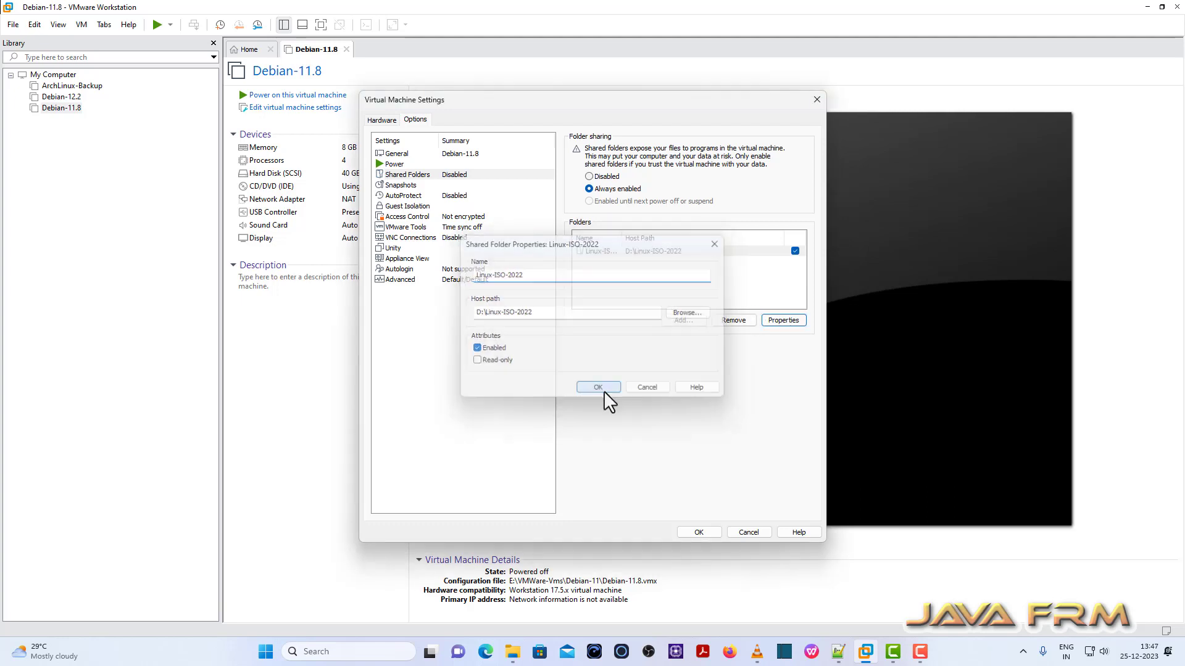
{"action": "left_click", "coordinate": [699, 532]}
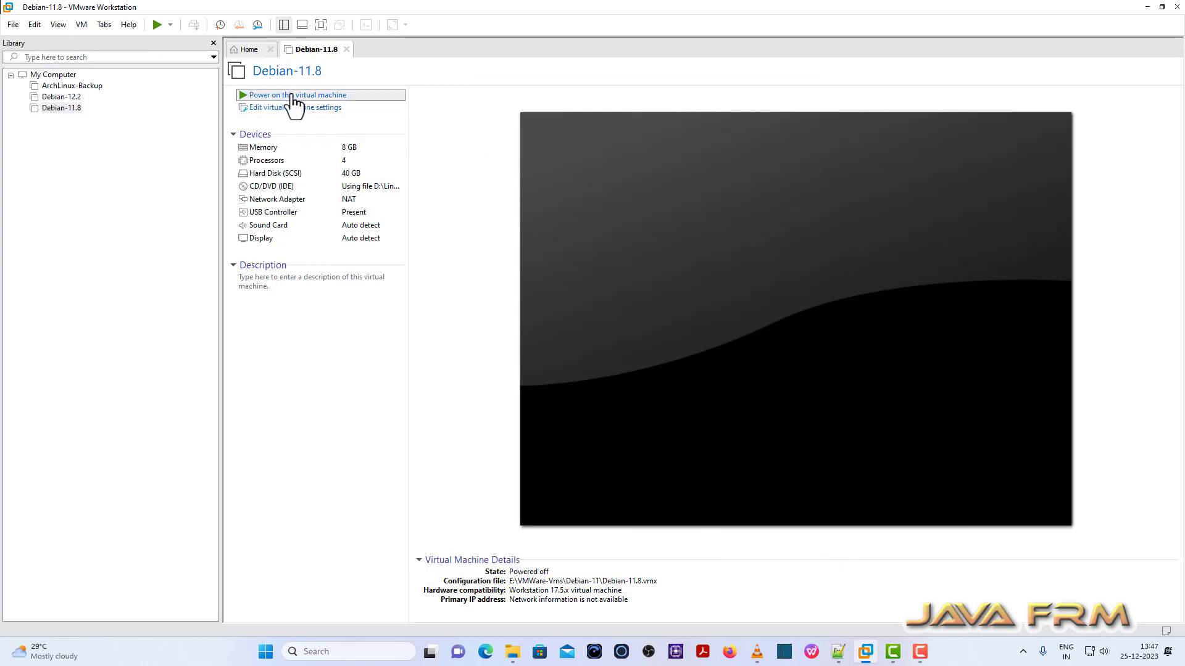
{"action": "left_click", "coordinate": [292, 96]}
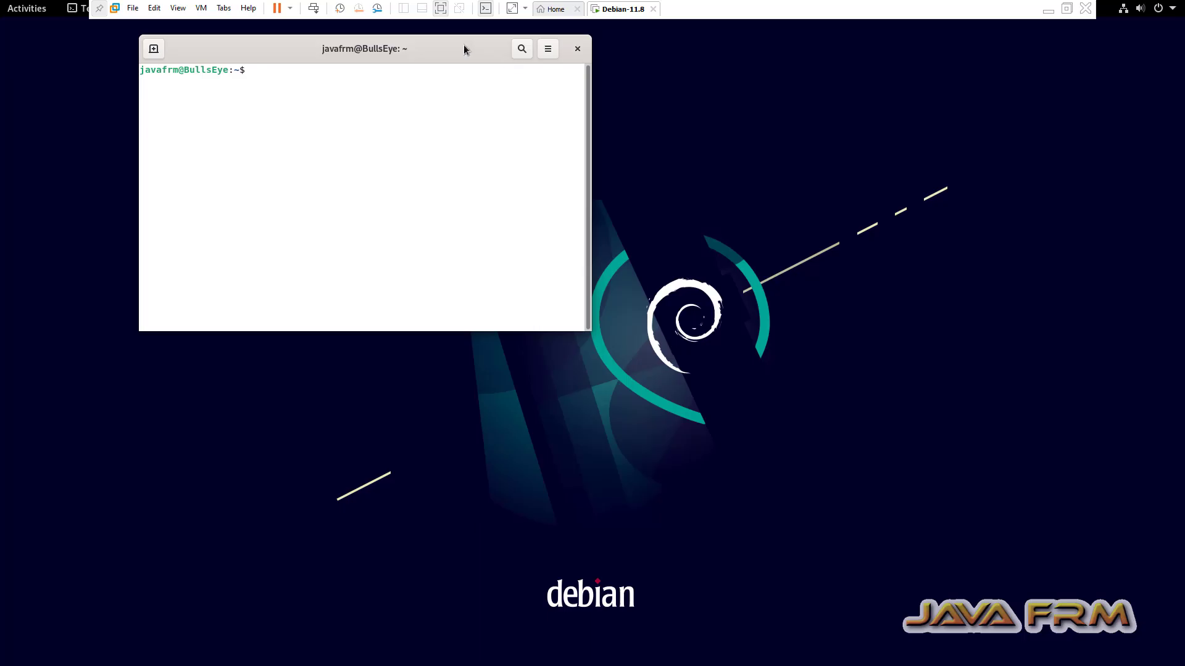
Maximize the guest terminal with enlarged text and list the shared folders with vmware-hgfsclient.
{"action": "double_click", "coordinate": [464, 46]}
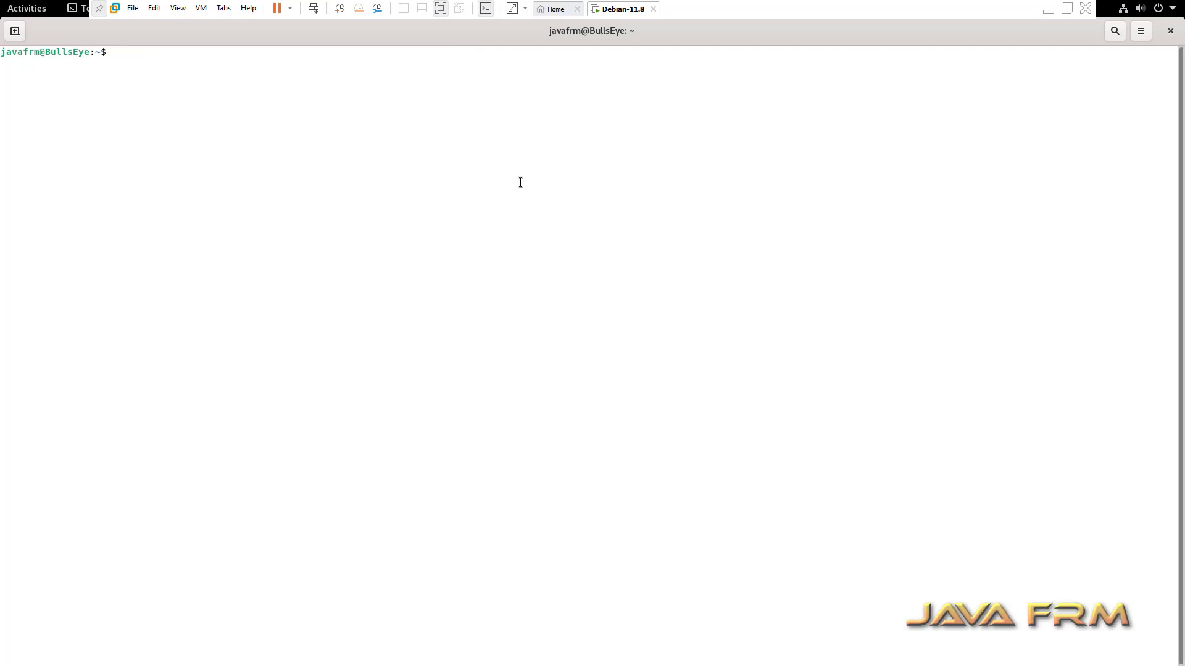
{"action": "key", "text": "ctrl+plus"}
{"action": "key", "text": "ctrl+plus"}
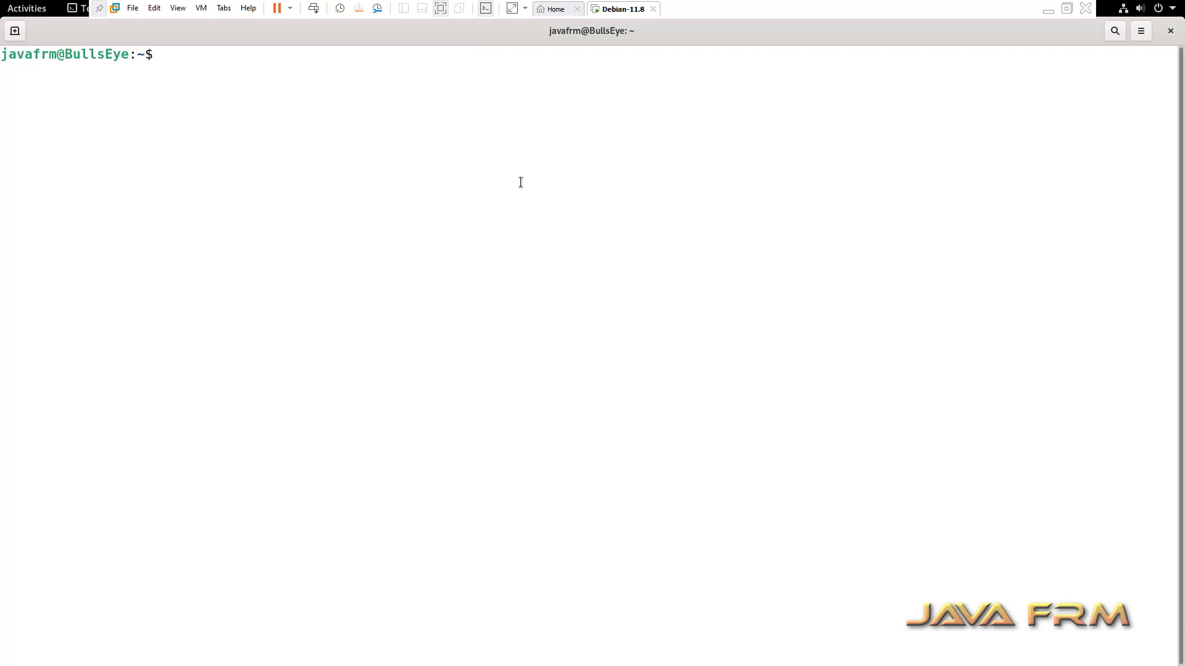
{"action": "type", "text": "vmware-hgfsclient"}
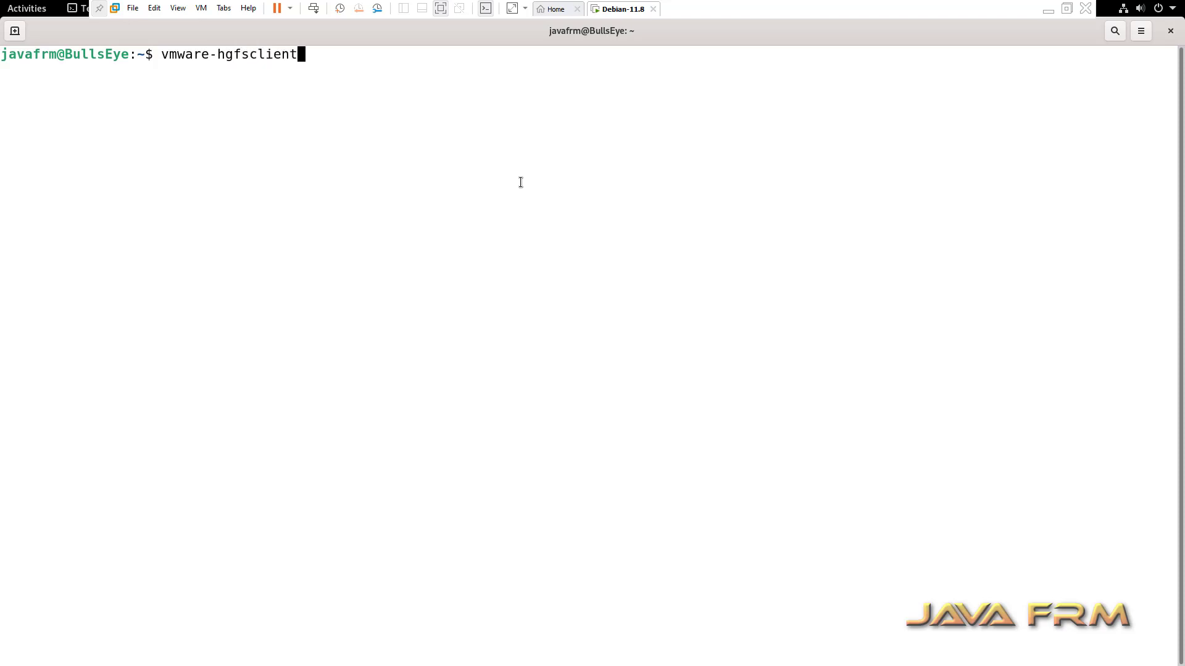
{"action": "key", "text": "Return"}
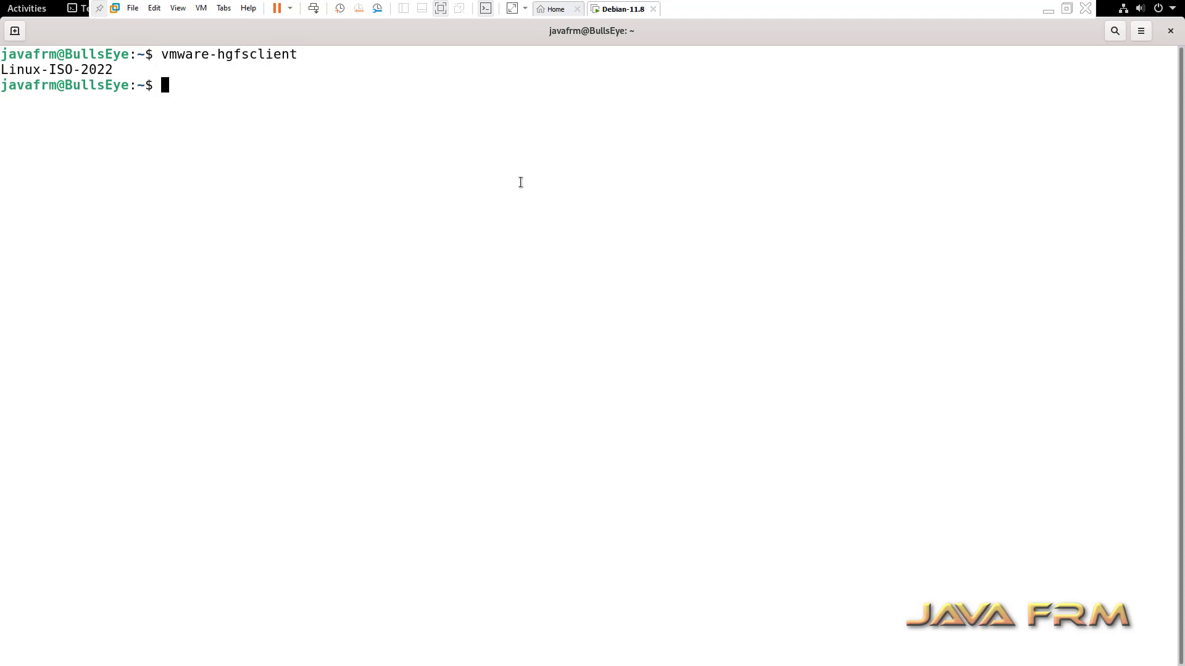
Switch the terminal session to the root user with su, entering the root password.
{"action": "type", "text": "su"}
{"action": "key", "text": "Return"}
{"action": "key", "text": "Return"}
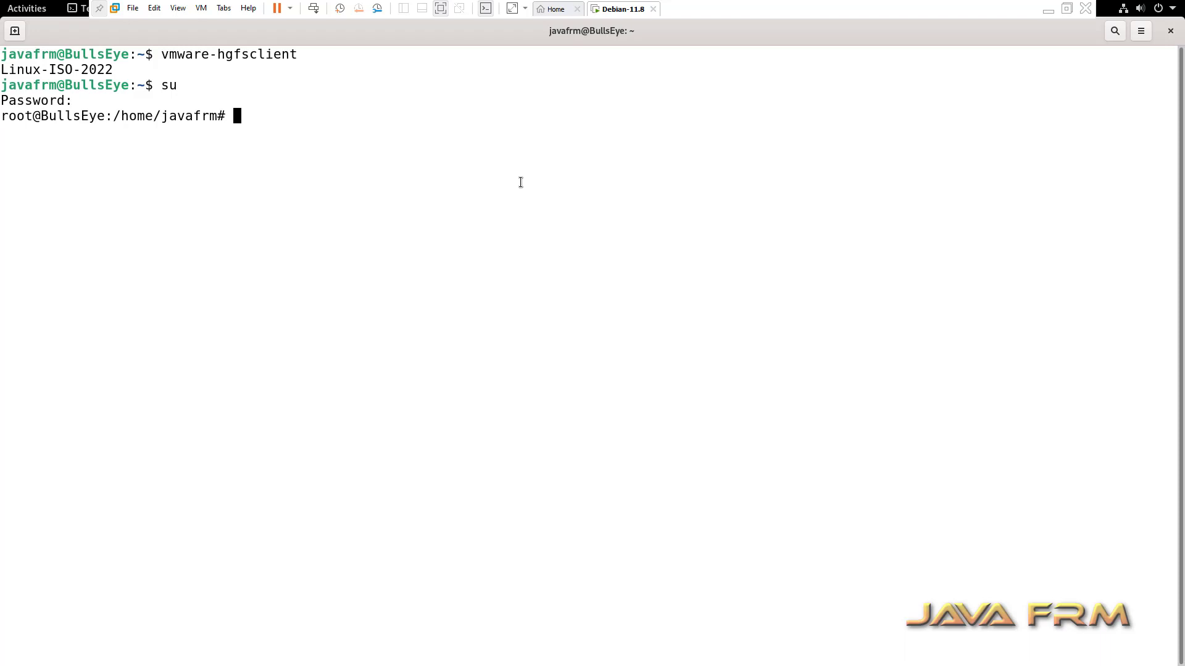
Open the /etc/fstab file in gedit from the root terminal.
{"action": "type", "text": "gedit /etc/fsta"}
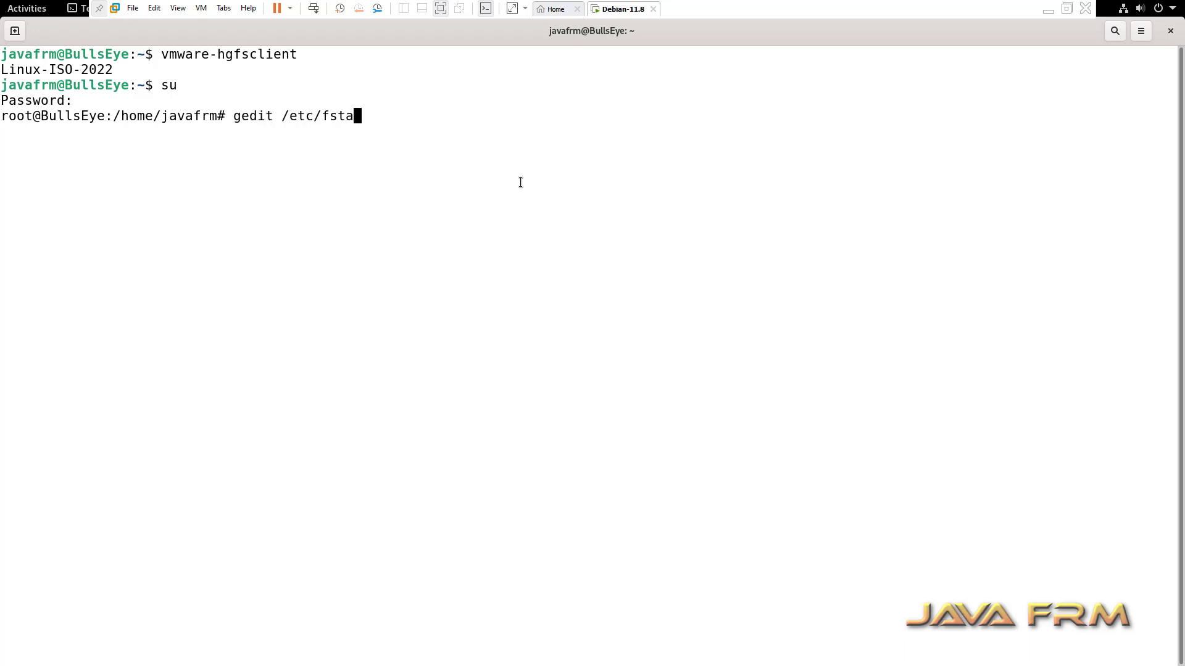
{"action": "type", "text": "b"}
{"action": "key", "text": "Return"}
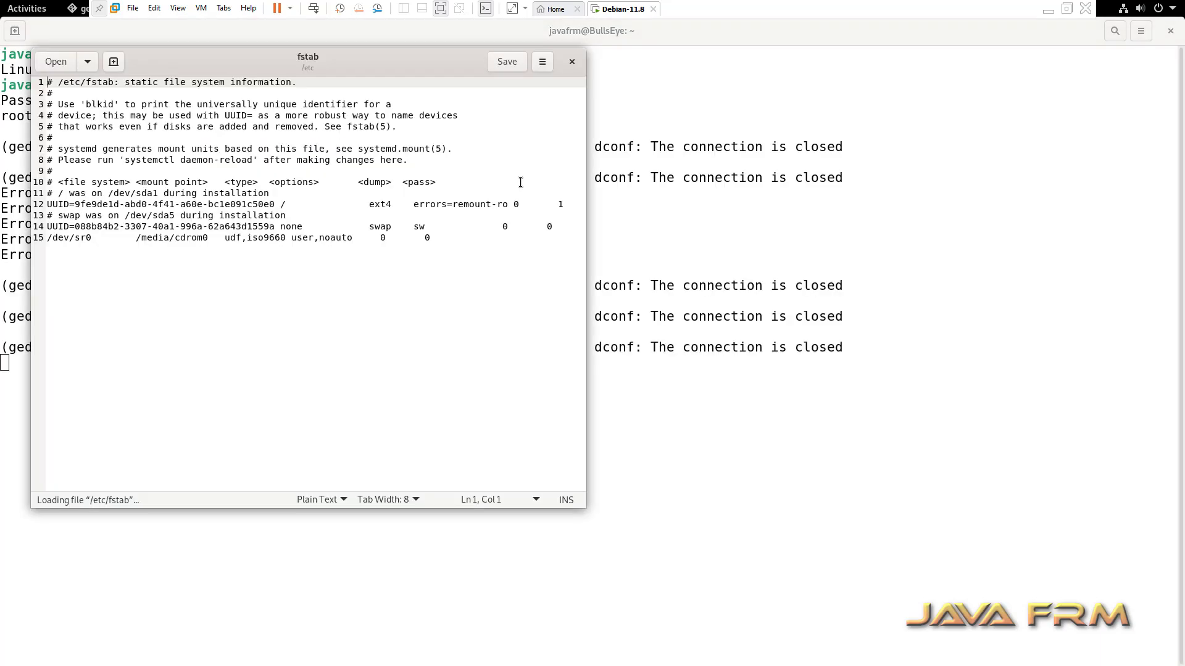
Append the line "vmhgfs-fuse /mnt/hgfs fuse defaults,allow_other 0 0" at the end of fstab, then save and close the file.
{"action": "double_click", "coordinate": [393, 63]}
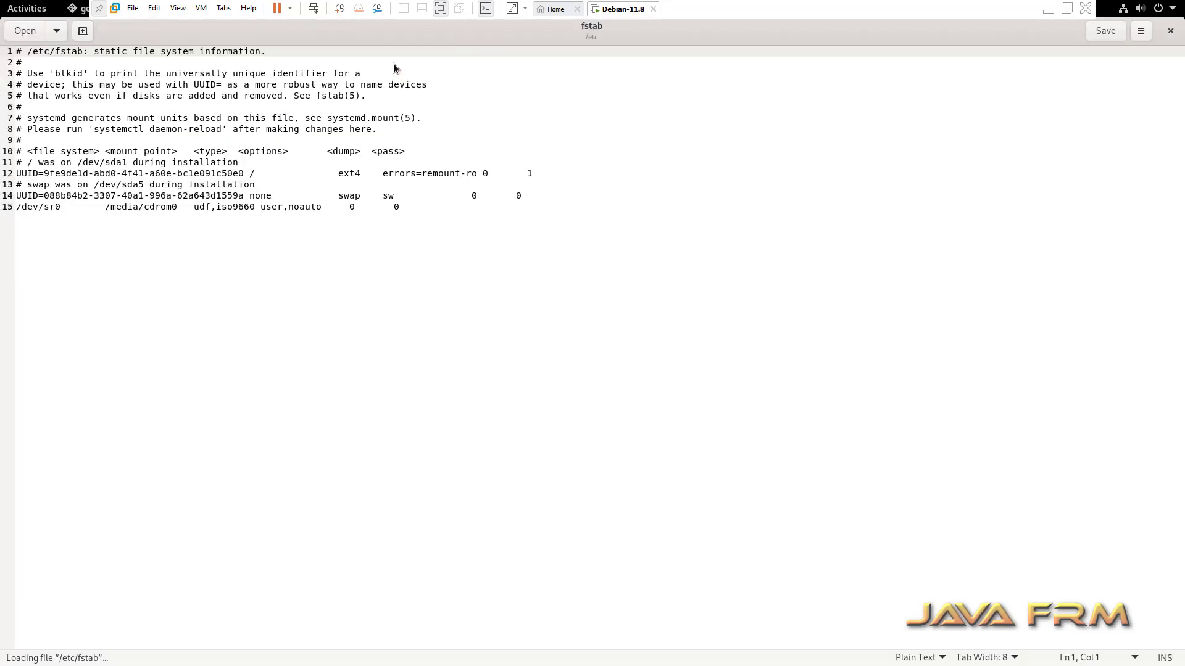
{"action": "left_click", "coordinate": [406, 209]}
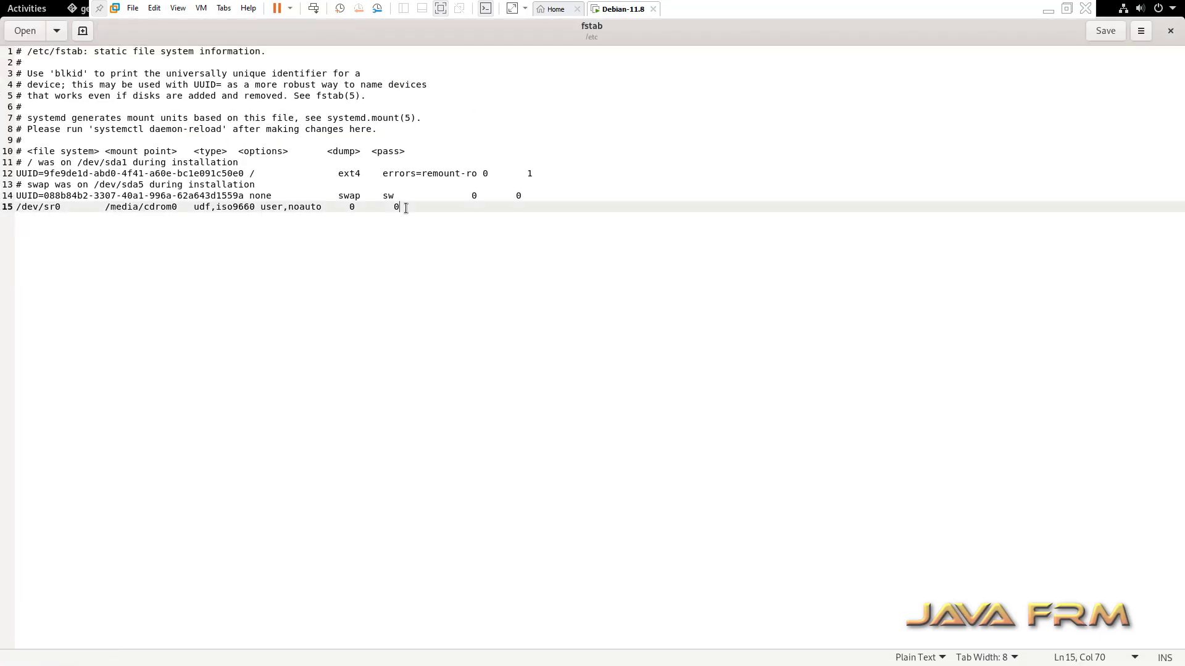
{"action": "key", "text": "Return"}
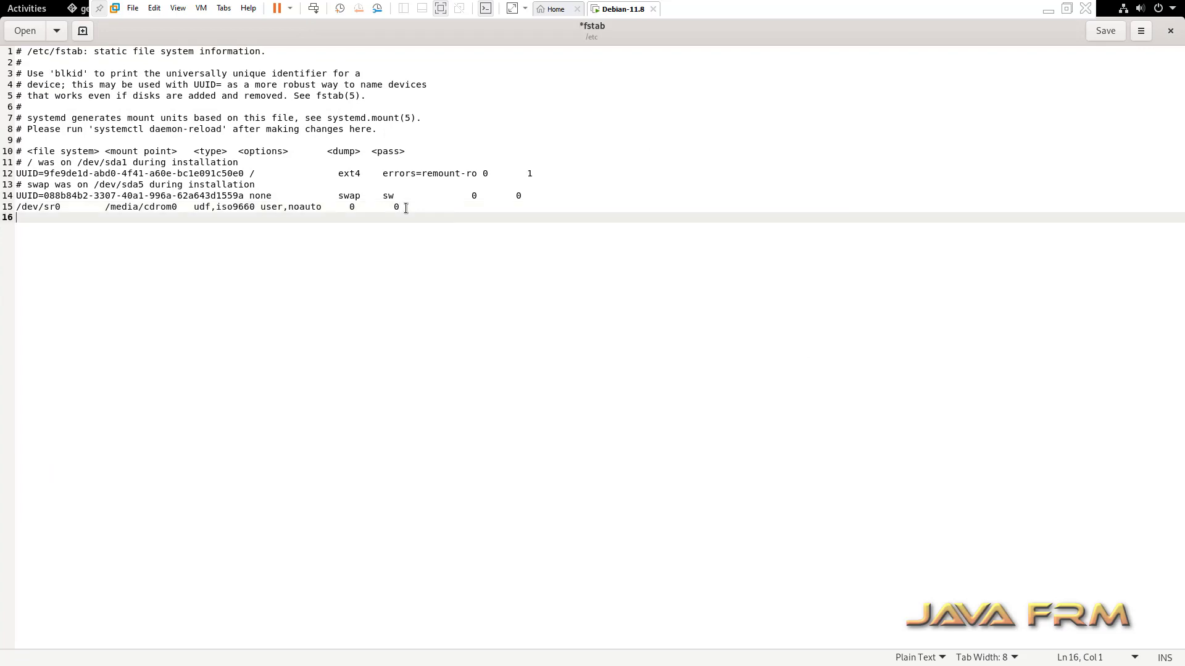
{"action": "type", "text": "vmhgfs-fuse  /mnt/hgfs  fuse  defaults,allow_other  0  0"}
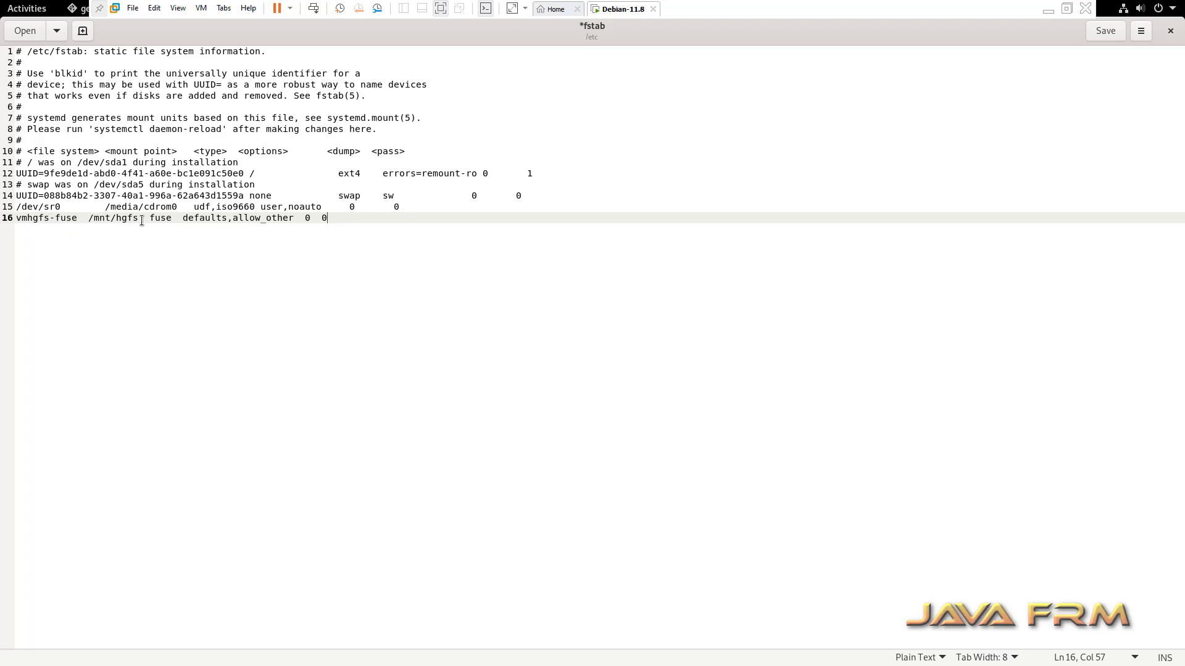
{"action": "left_click_drag", "start_coordinate": [182, 220], "coordinate": [299, 215]}
{"action": "left_click", "coordinate": [368, 220]}
{"action": "left_click", "coordinate": [1106, 32]}
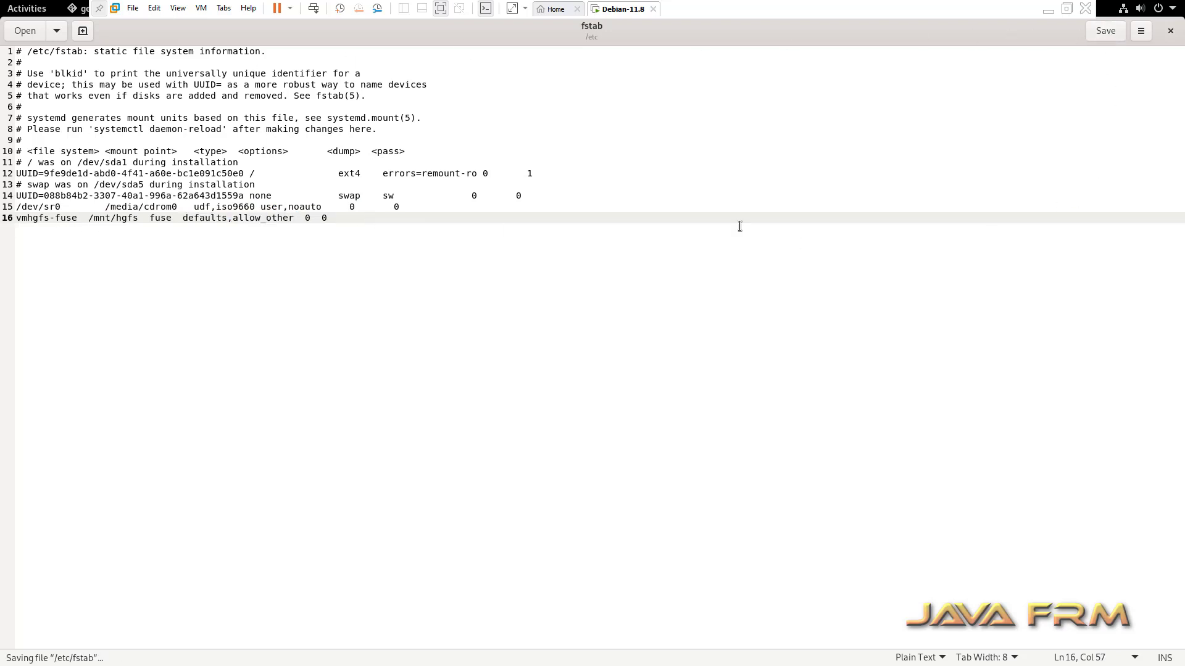
{"action": "left_click", "coordinate": [1170, 30]}
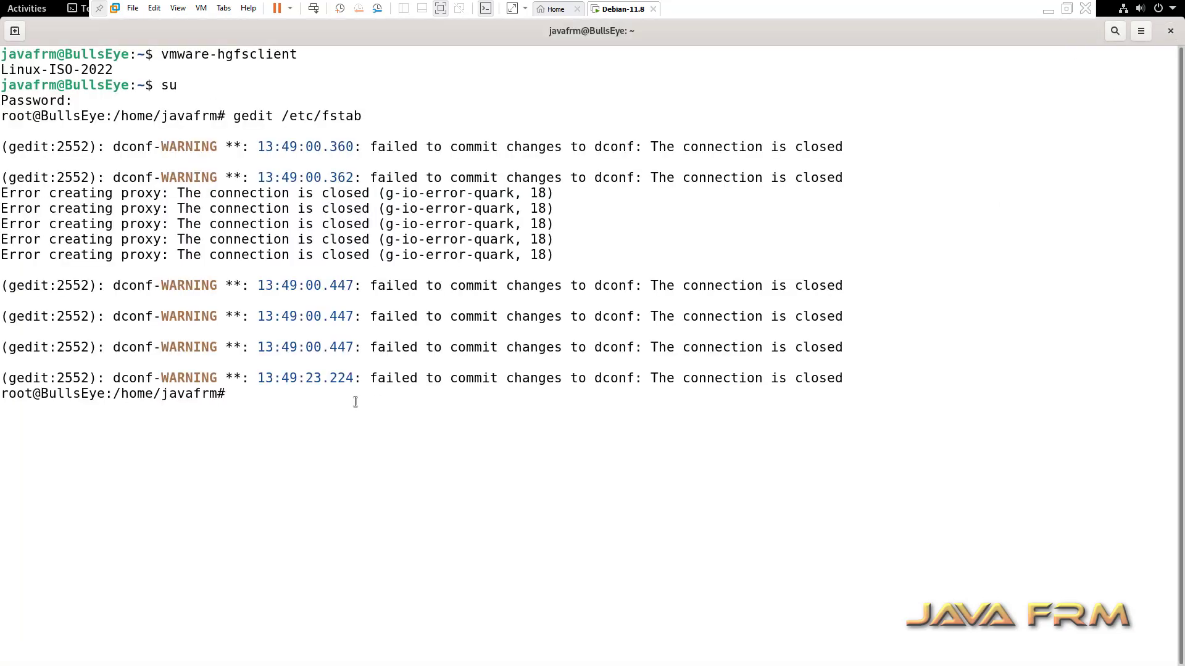
Clear the earlier output from the root terminal.
{"action": "key", "text": "Return"}
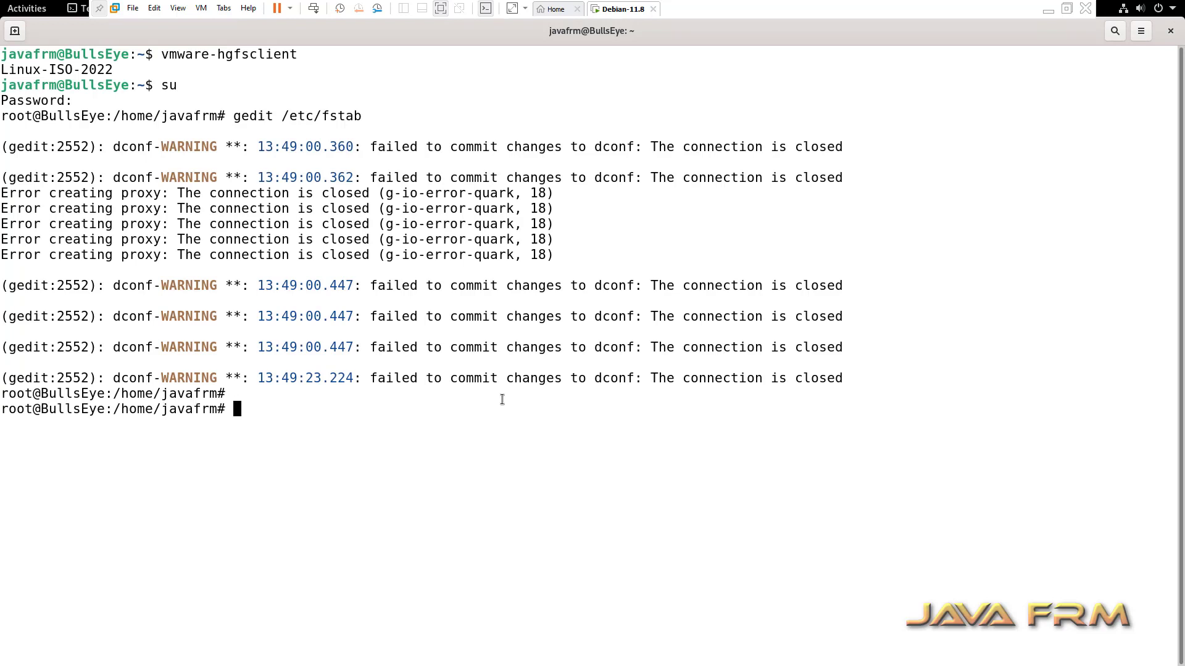
{"action": "type", "text": "clear"}
{"action": "key", "text": "Return"}
{"action": "key", "text": "Return"}
{"action": "key", "text": "Return"}
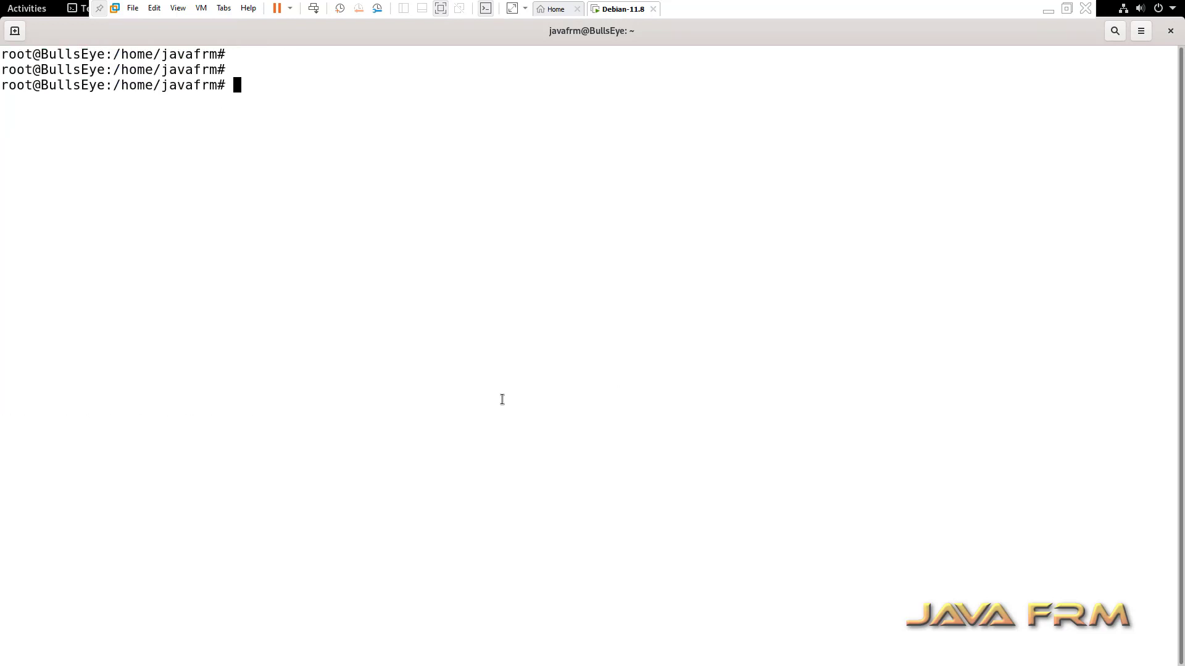
Create the /mnt/hgfs mount point directory and mount all fstab entries with mount -a.
{"action": "type", "text": "mkdir /mnt/hgfs"}
{"action": "key", "text": "Return"}
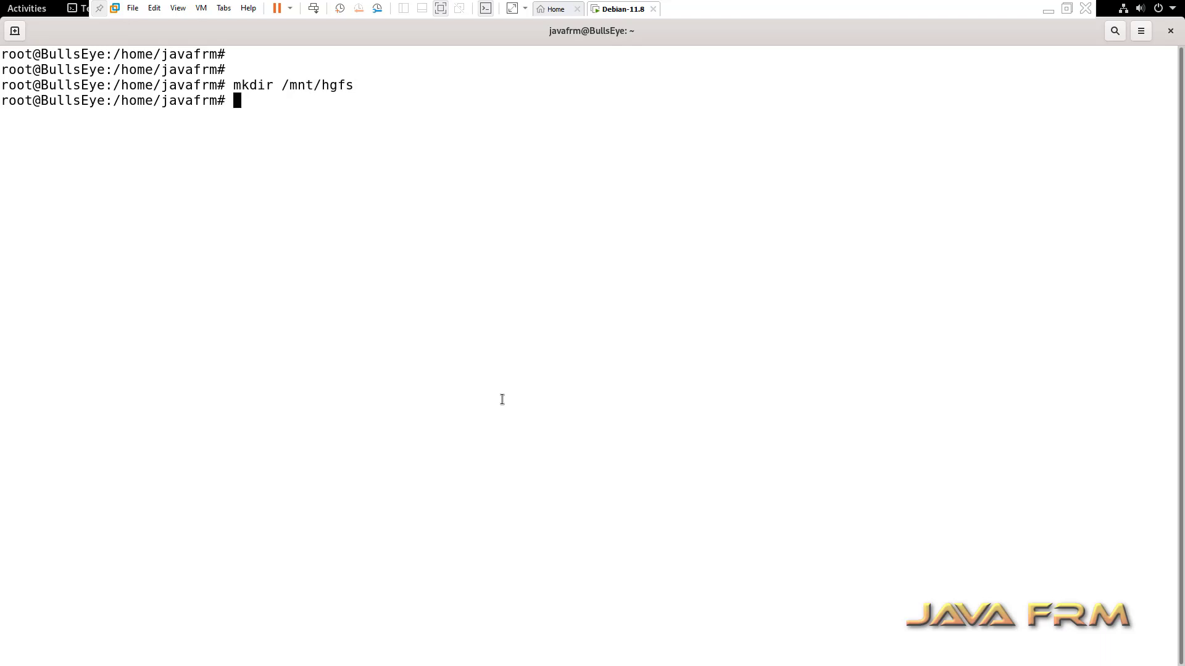
{"action": "type", "text": "mount -a"}
{"action": "key", "text": "Return"}
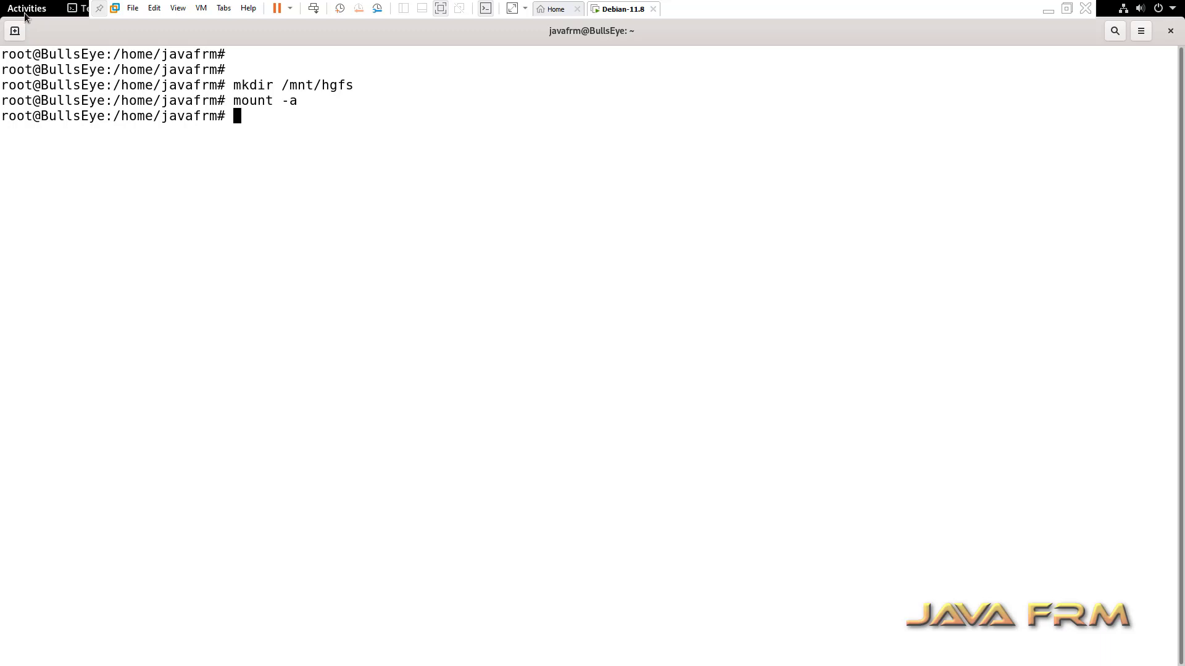
In a new terminal tab with enlarged text, change to /mnt/hgfs and list its contents.
{"action": "left_click", "coordinate": [15, 31]}
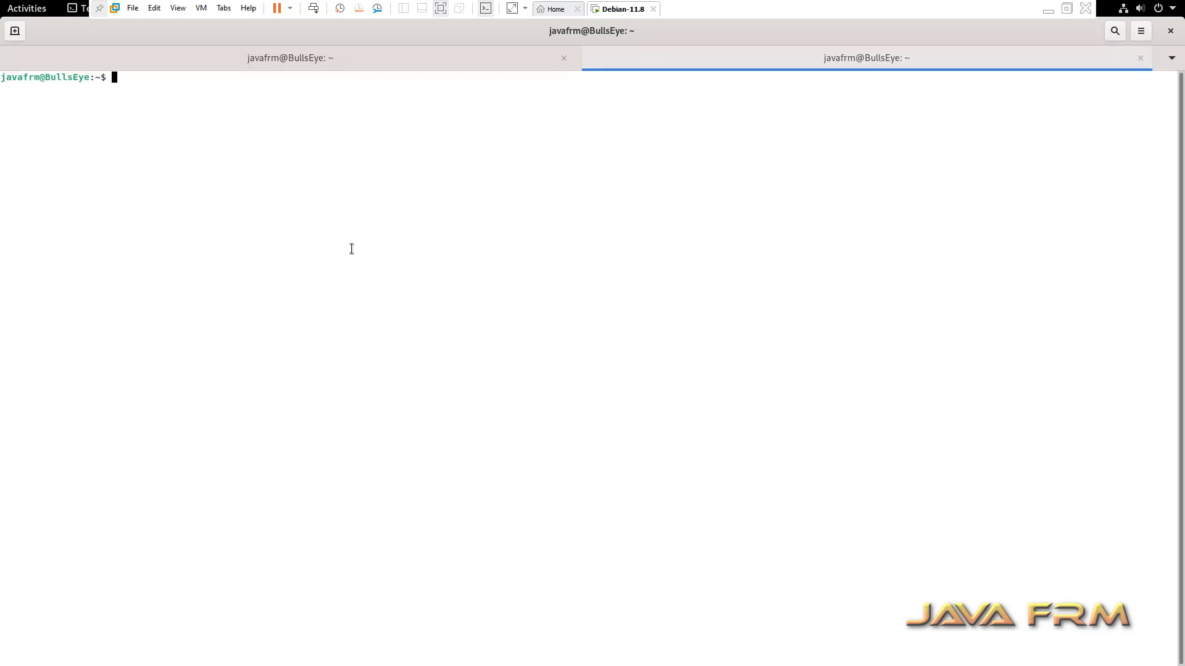
{"action": "key", "text": "ctrl+plus"}
{"action": "key", "text": "ctrl+plus"}
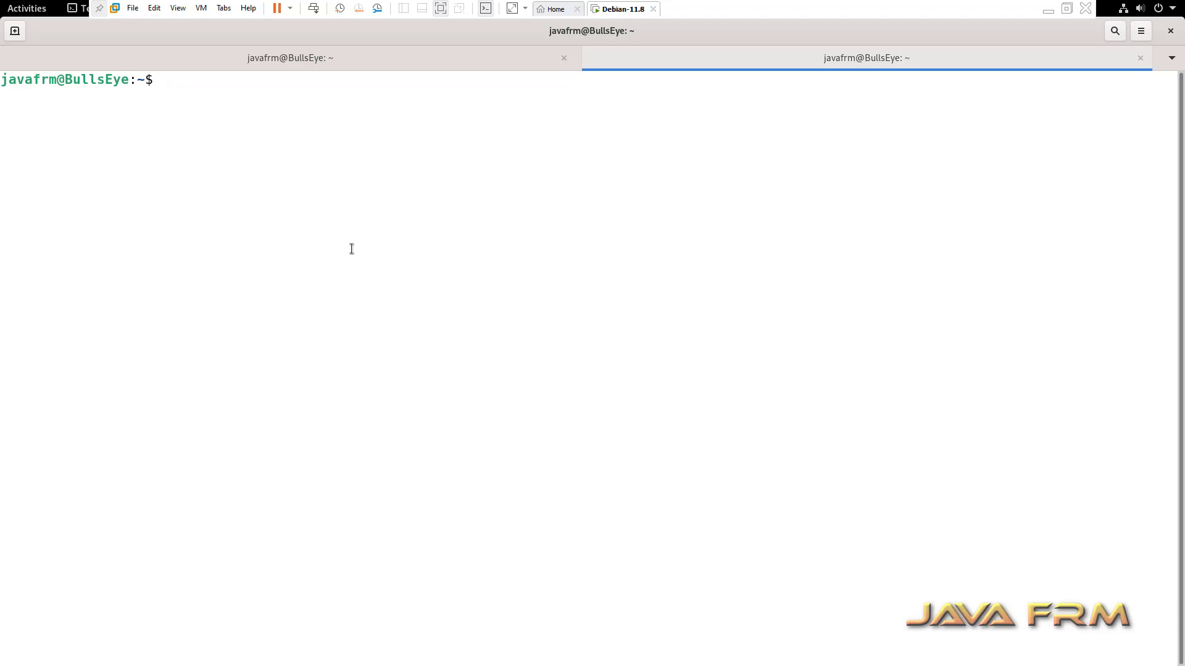
{"action": "type", "text": "cd /mng"}
{"action": "key", "text": "BackSpace"}
{"action": "key", "text": "Tab"}
{"action": "key", "text": "Tab"}
{"action": "key", "text": "Return"}
{"action": "type", "text": "ls"}
{"action": "key", "text": "Return"}
Change into the Linux-ISO-2022 shared folder and list the host files in it.
{"action": "type", "text": "cd Li"}
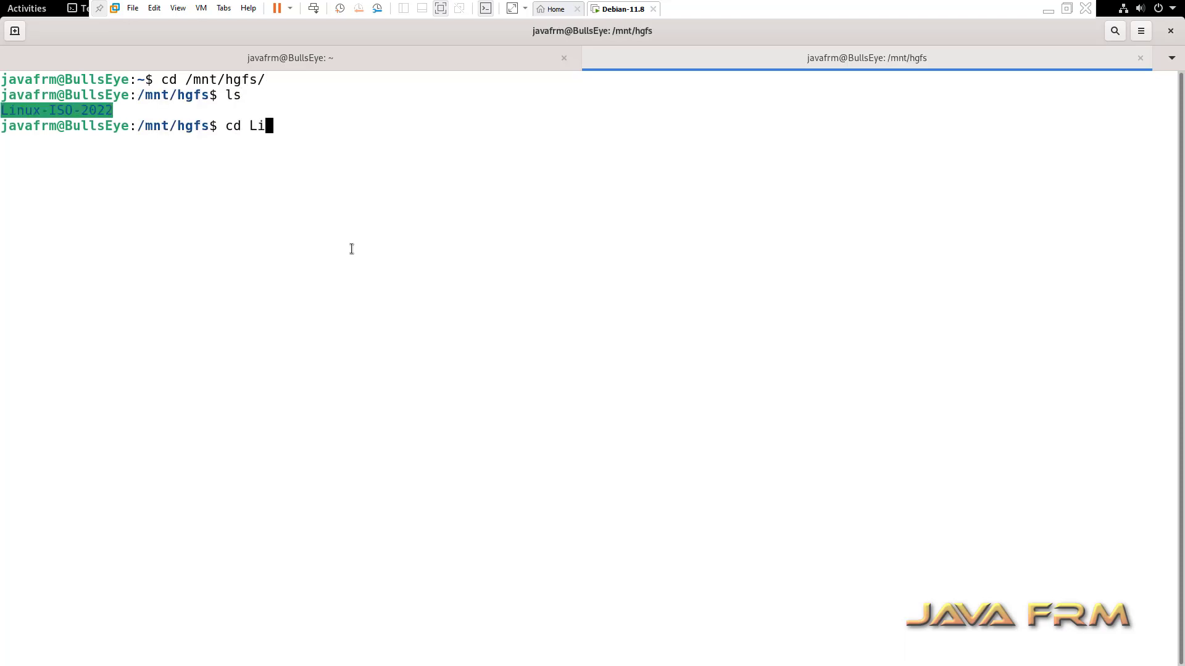
{"action": "key", "text": "Tab"}
{"action": "key", "text": "Return"}
{"action": "type", "text": "ls"}
{"action": "key", "text": "Return"}
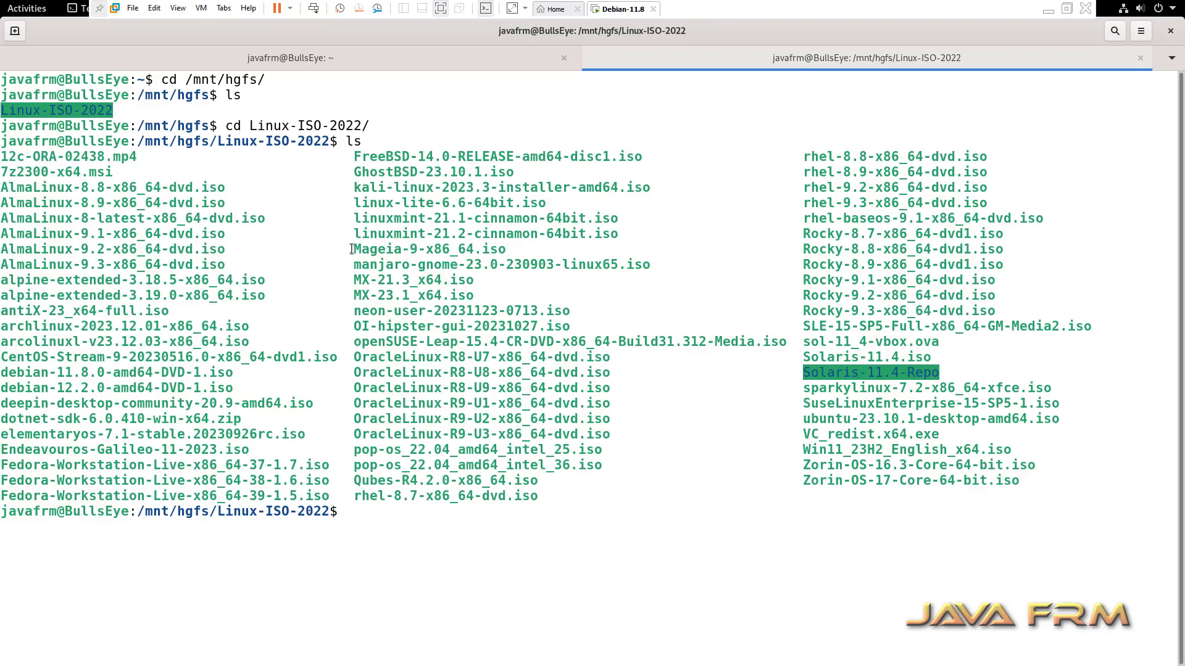
{"action": "triple_click", "coordinate": [49, 142]}
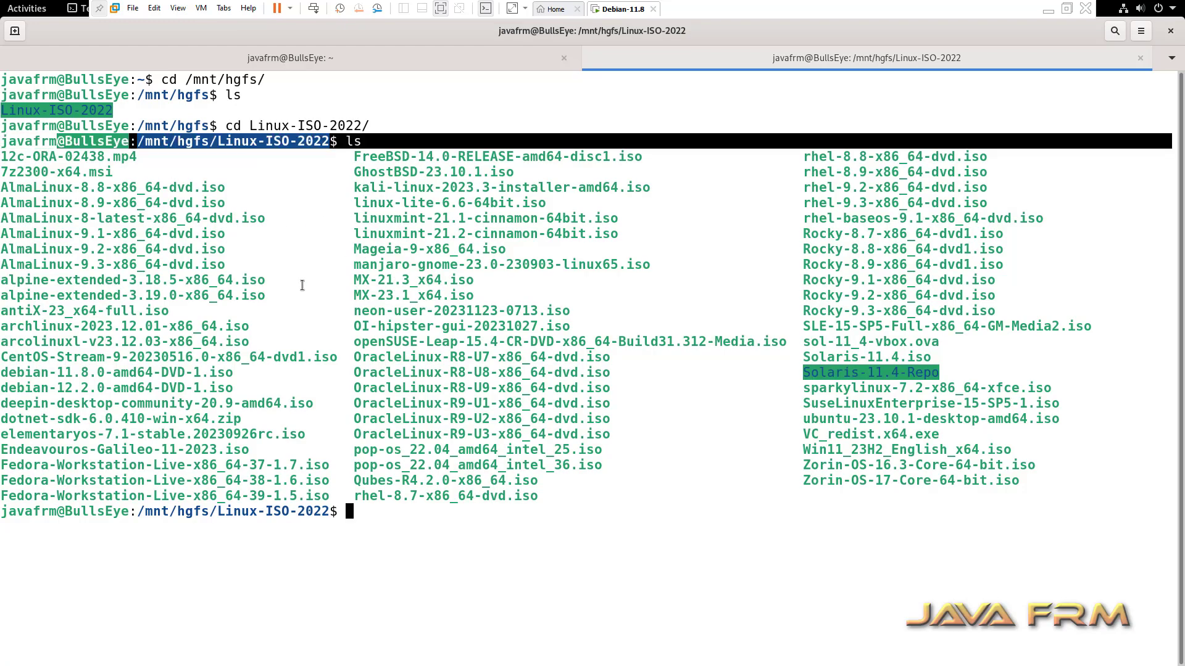
Close the terminal window together with its still running sessions.
{"action": "left_click_drag", "start_coordinate": [1163, 127], "coordinate": [1177, 34]}
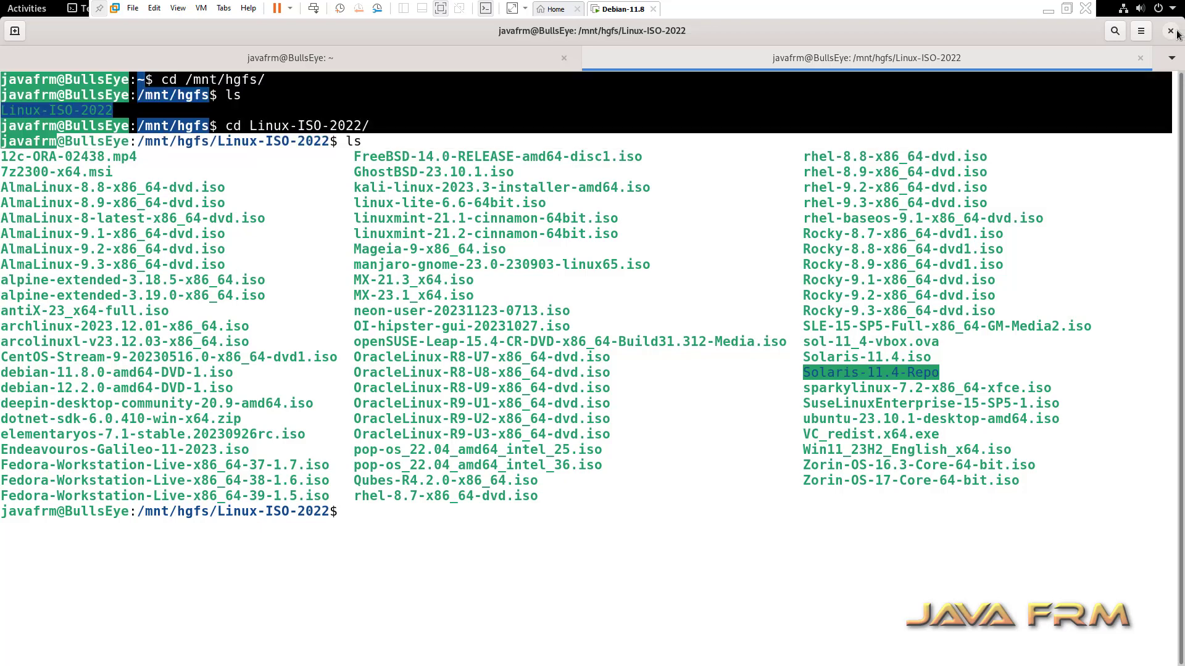
{"action": "left_click", "coordinate": [1172, 32]}
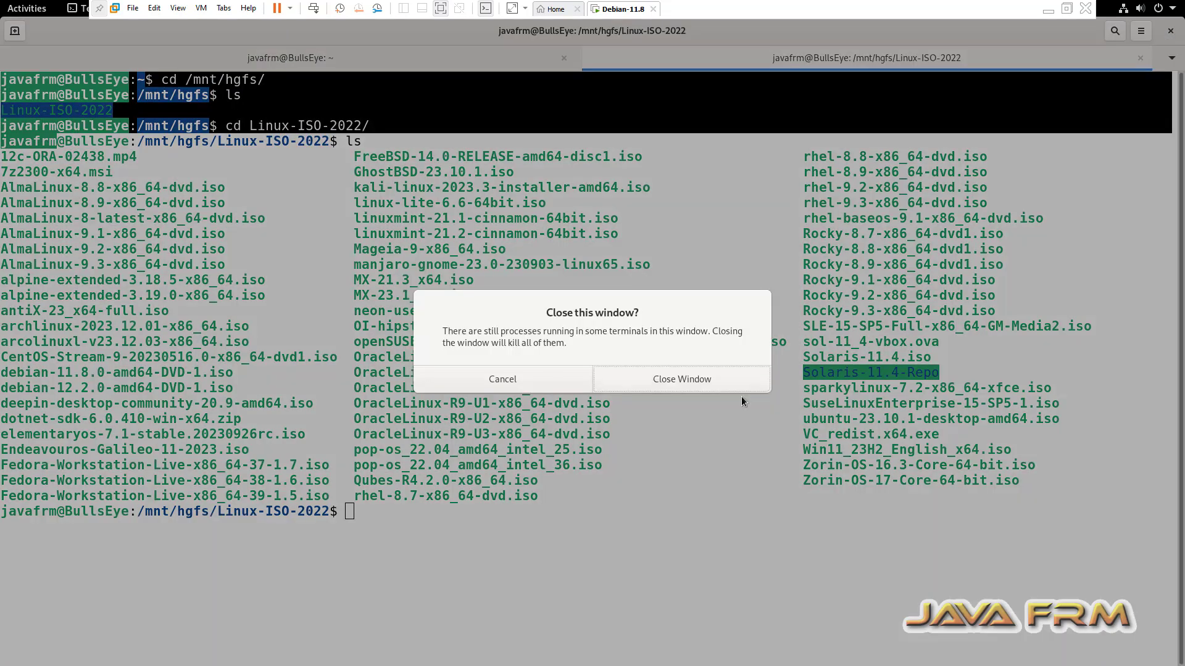
{"action": "left_click", "coordinate": [714, 379]}
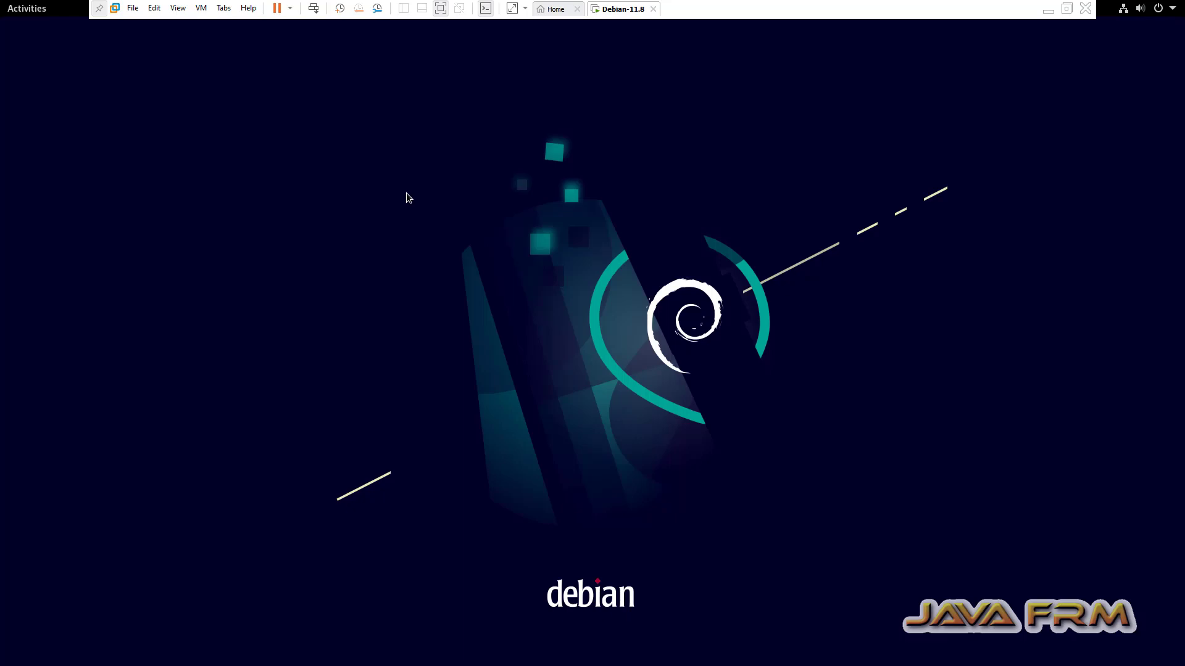